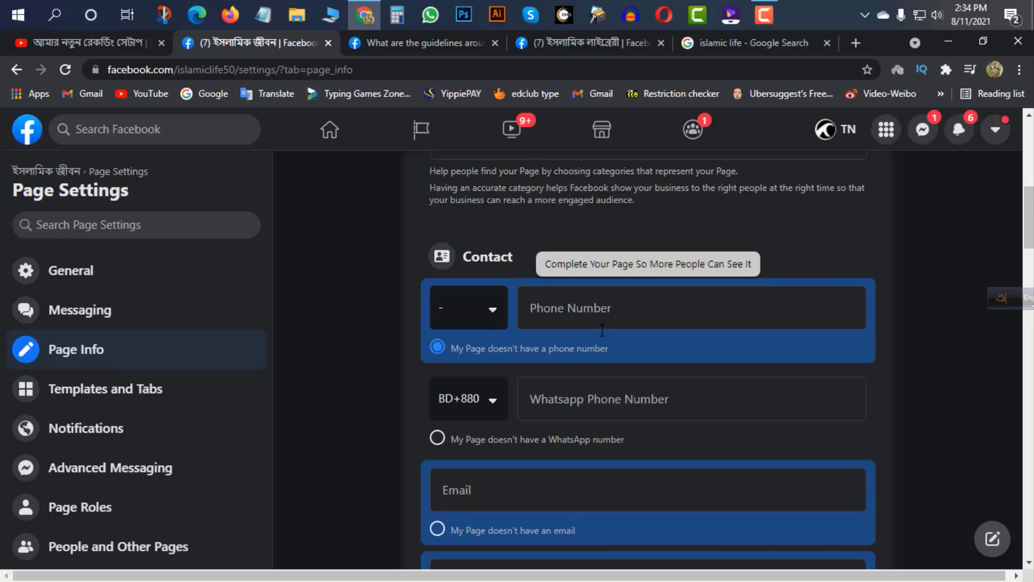
Step: Mark the page as having no WhatsApp number and confirm disconnecting the WhatsApp account
scroll(598, 329, "down", 2)
left_click(438, 362)
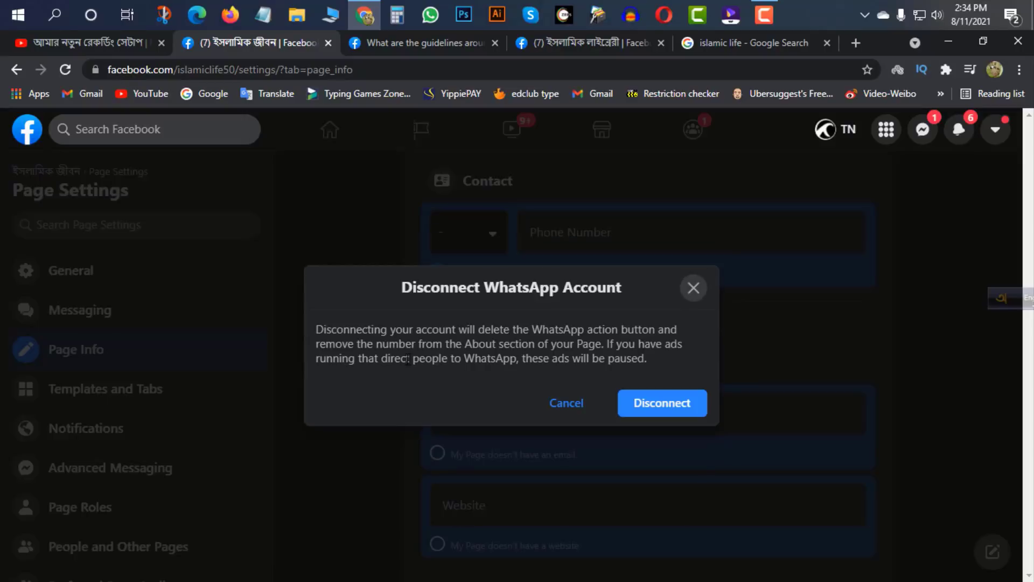
left_click(646, 403)
left_click(451, 362)
left_click(665, 403)
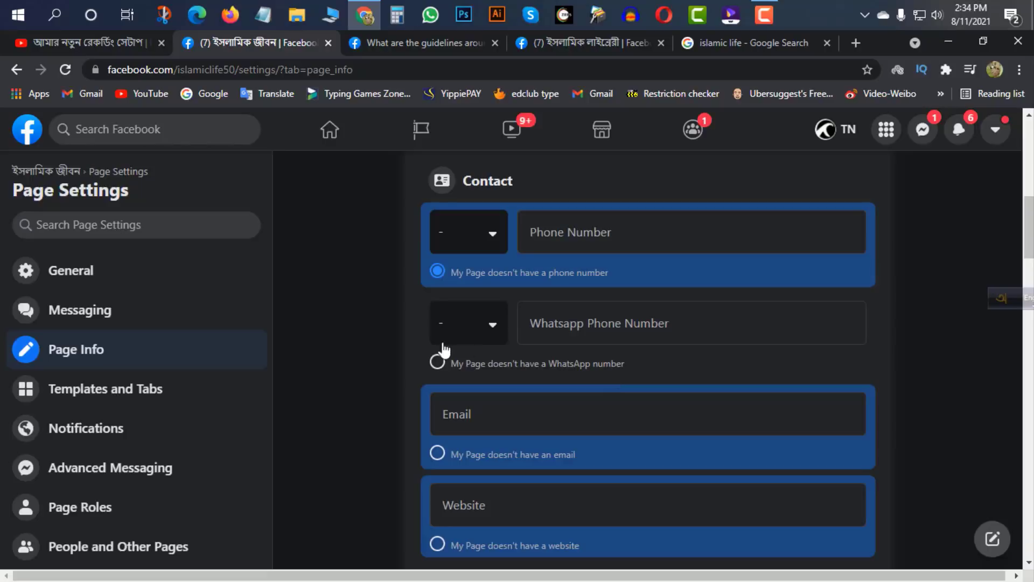
Step: Enter the page's contact email address in the Contact section and save it
scroll(578, 378, "down", 2)
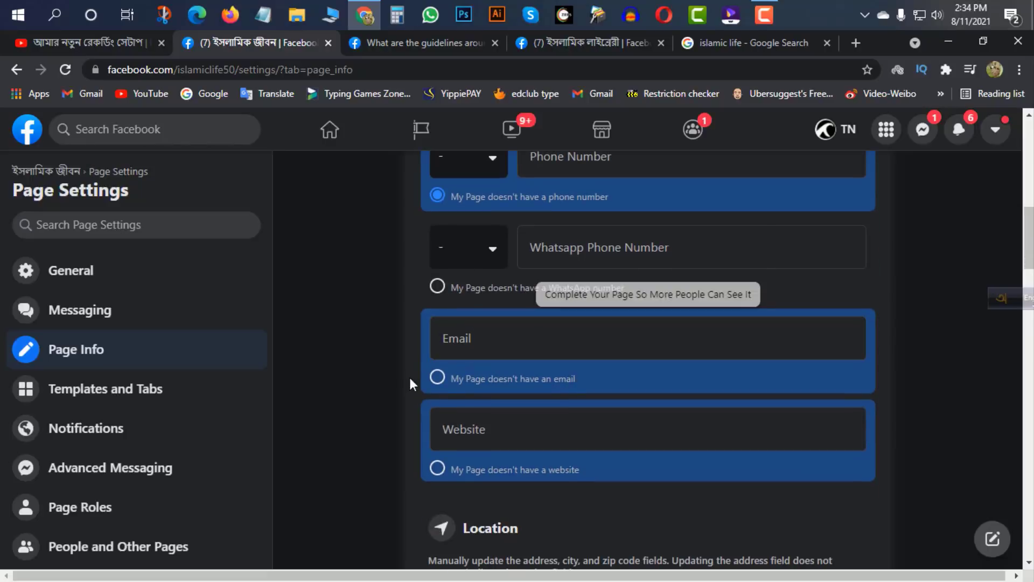
left_click(478, 333)
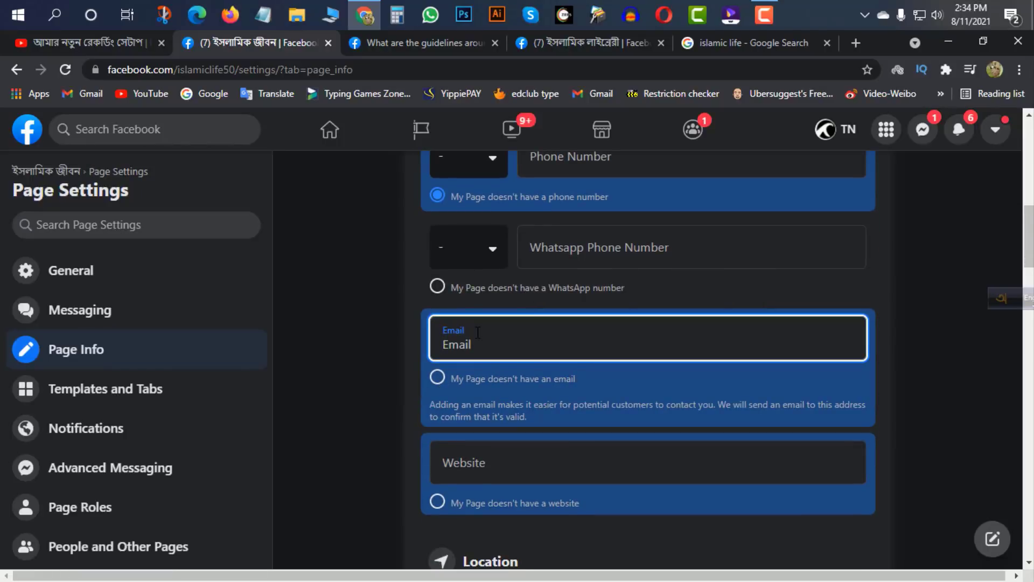
type("md")
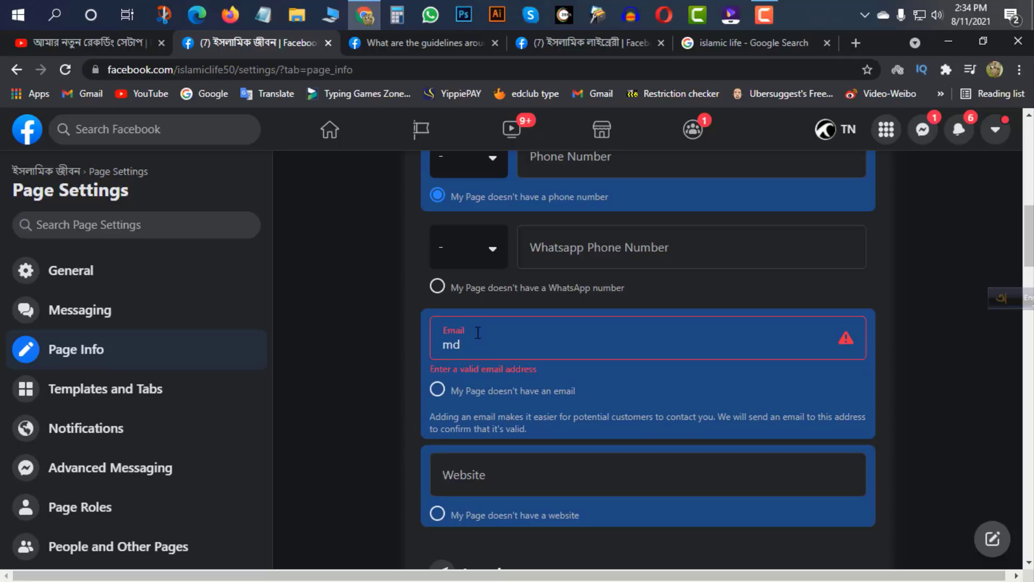
type("to")
left_click(455, 396)
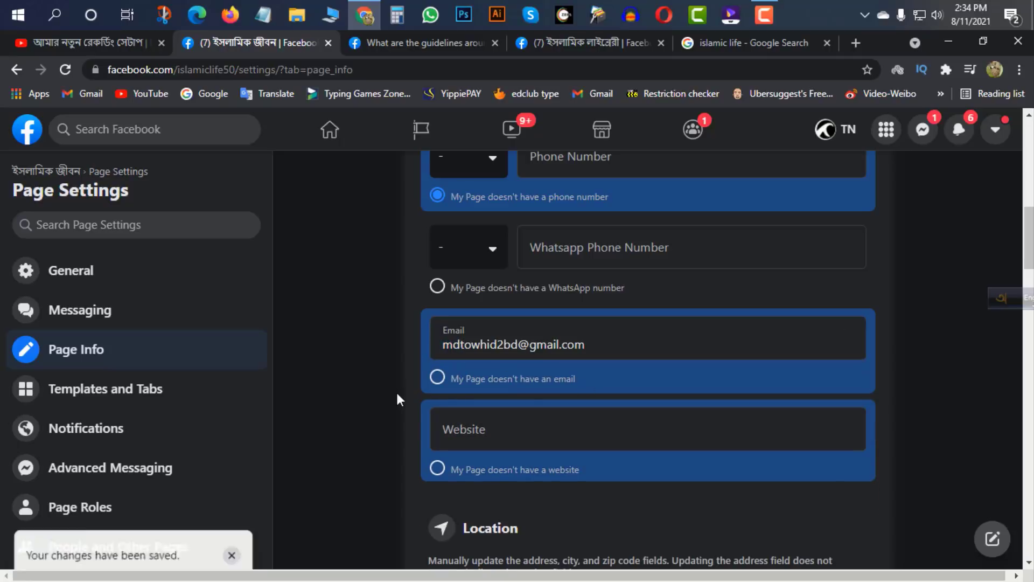
Step: Search YouTube for the page owner's channel, open the channel and copy its web address
scroll(472, 384, "down", 1)
left_click(471, 372)
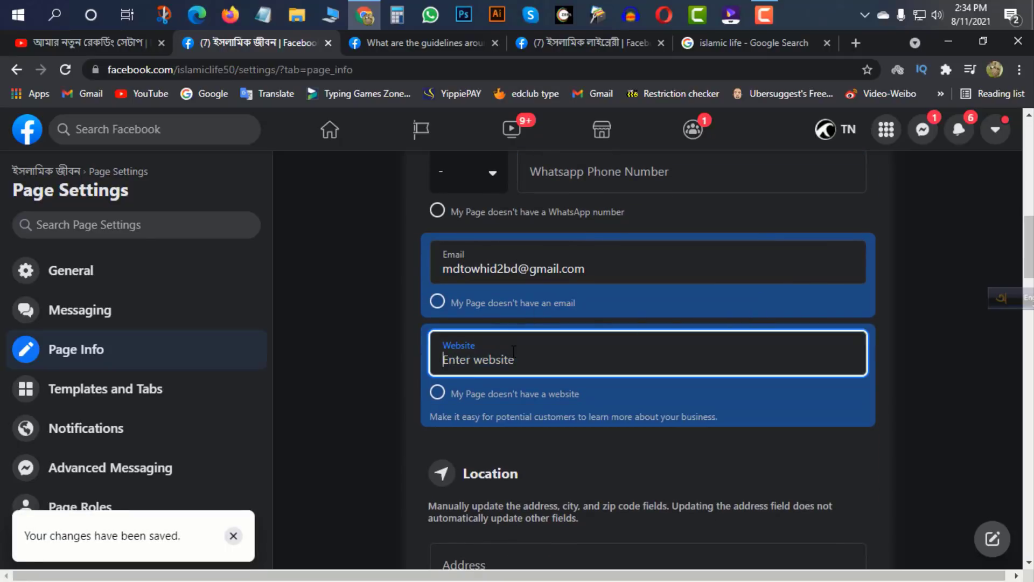
left_click(56, 39)
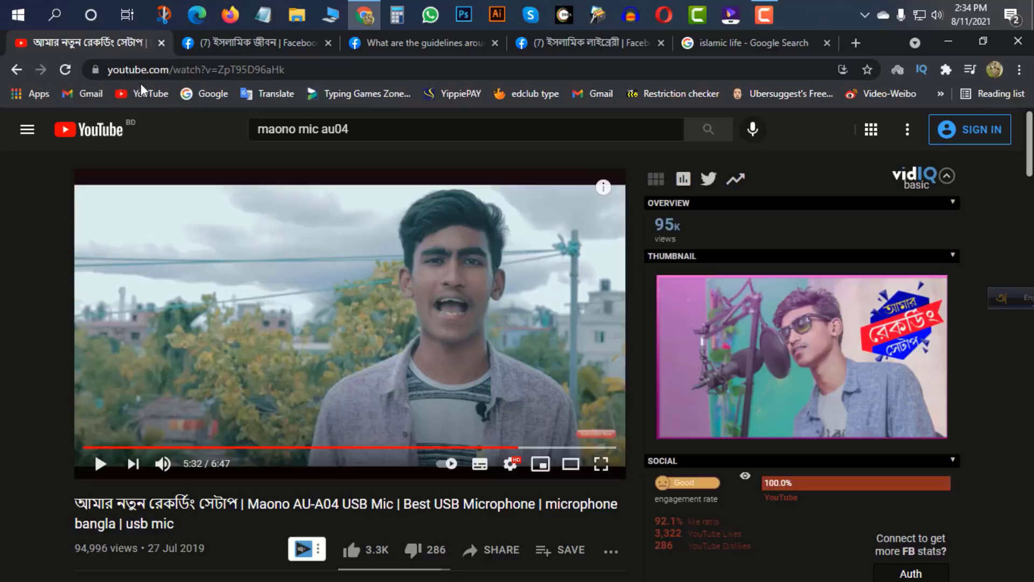
left_click(582, 44)
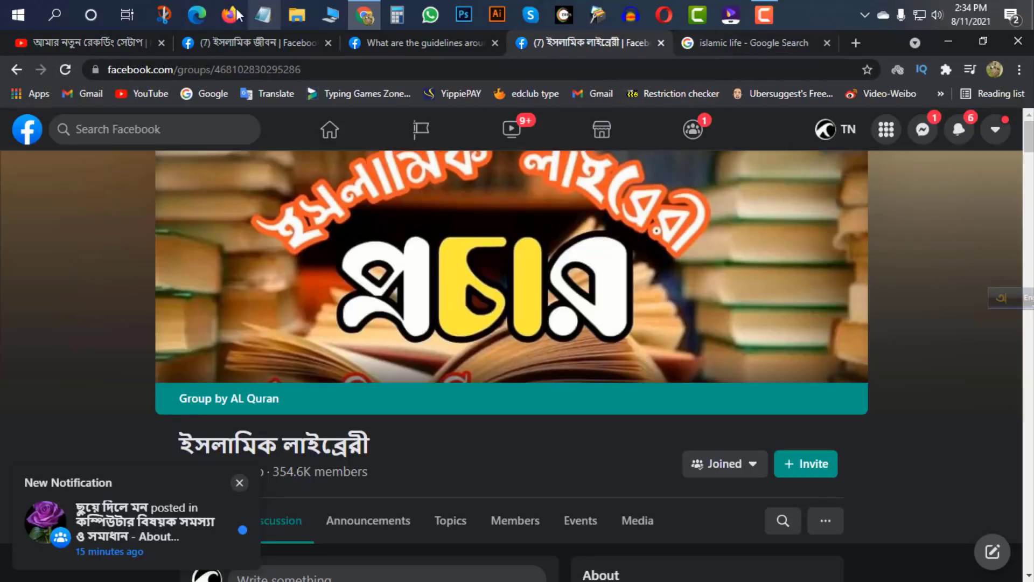
left_click(85, 44)
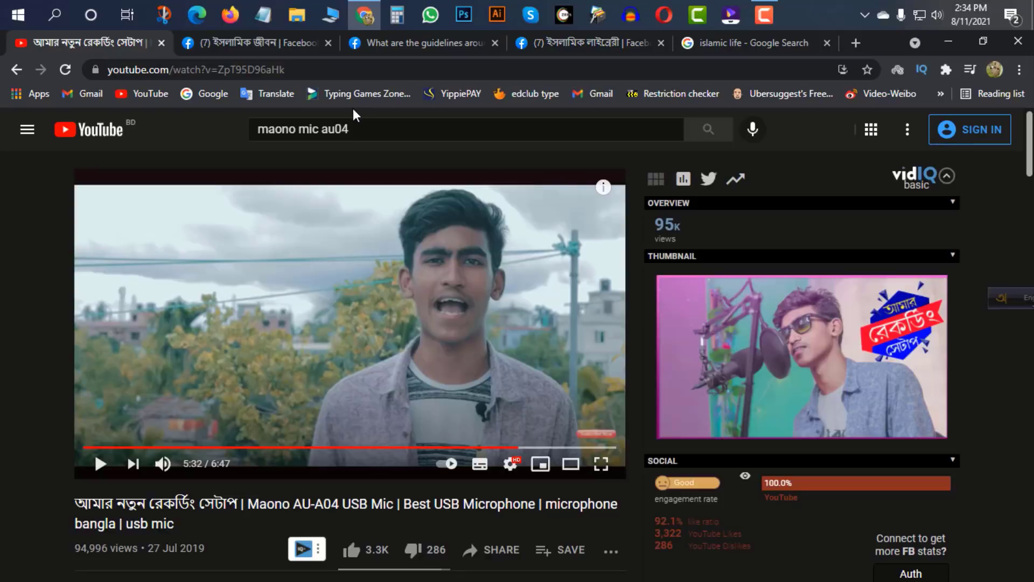
left_click(393, 135)
type("tn towhid")
key("Return")
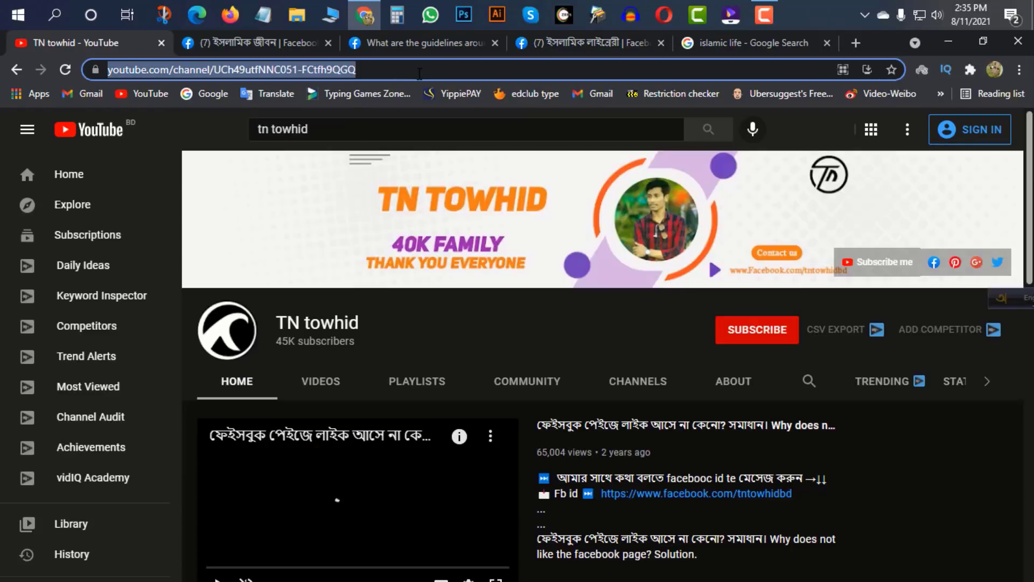
Step: Paste the copied YouTube channel address as the website in the Facebook page's contact info and save it
left_click(259, 44)
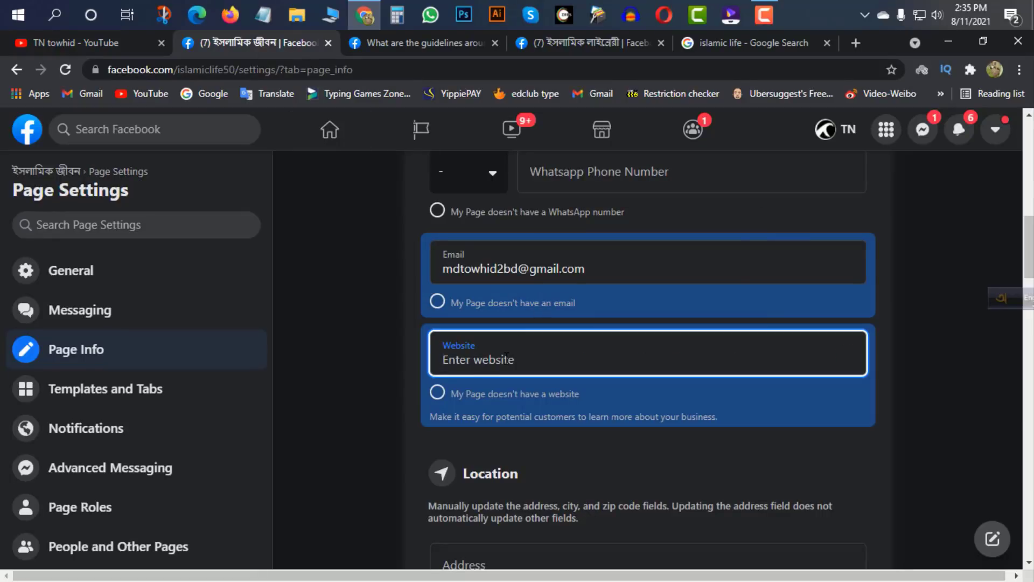
type("https://www.youtube.com/channel/UCh49utfNNC051-FCtfh9QGQ")
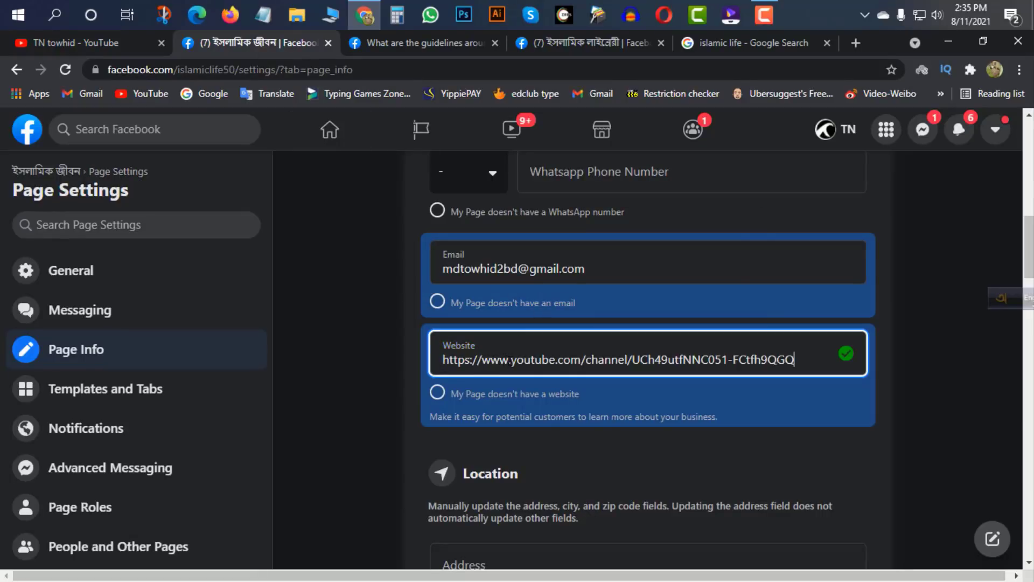
left_click(466, 428)
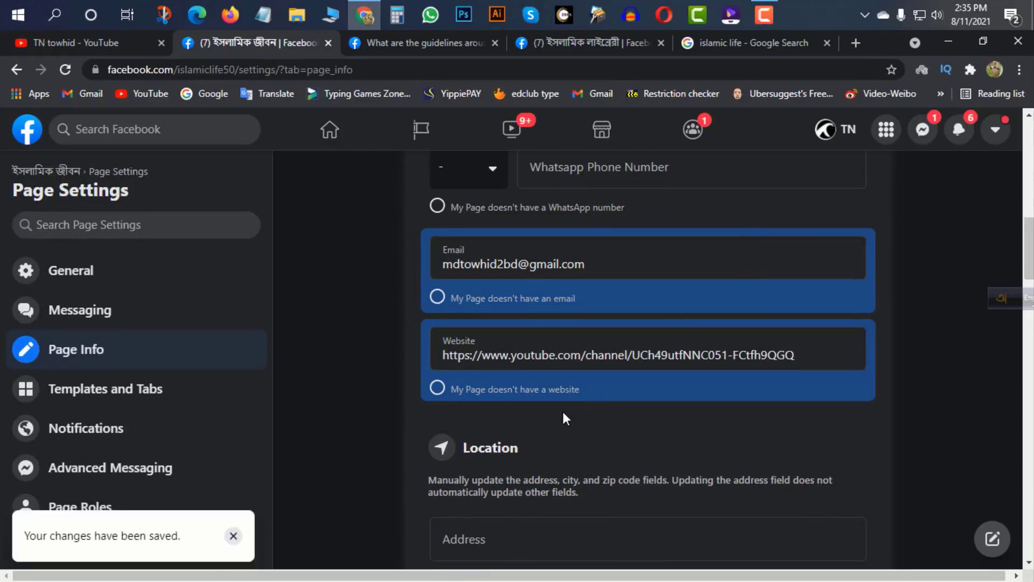
Step: Try the option stating that the page has no website, and restore the YouTube channel address as the website
scroll(507, 377, "down", 2)
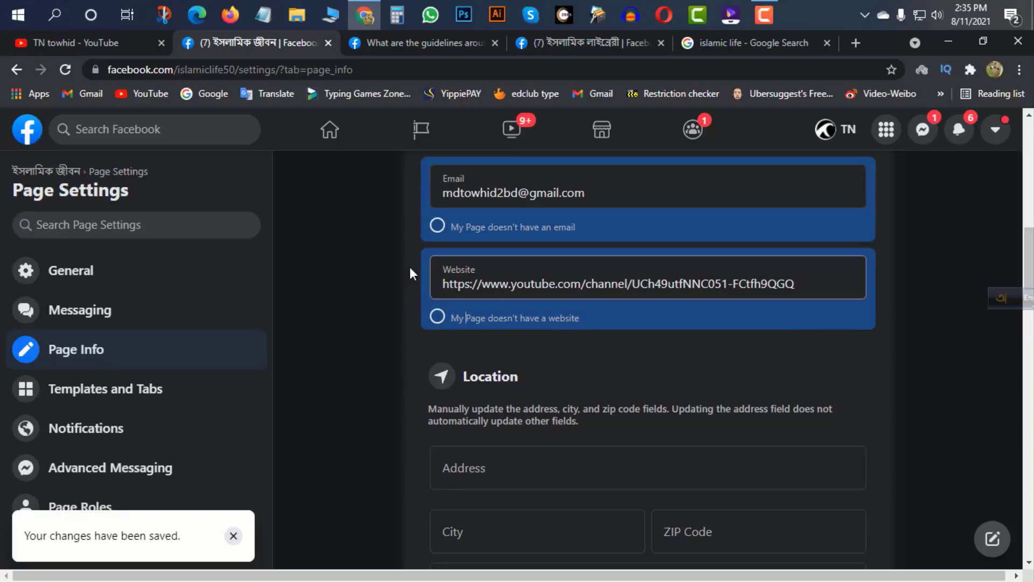
left_click(446, 322)
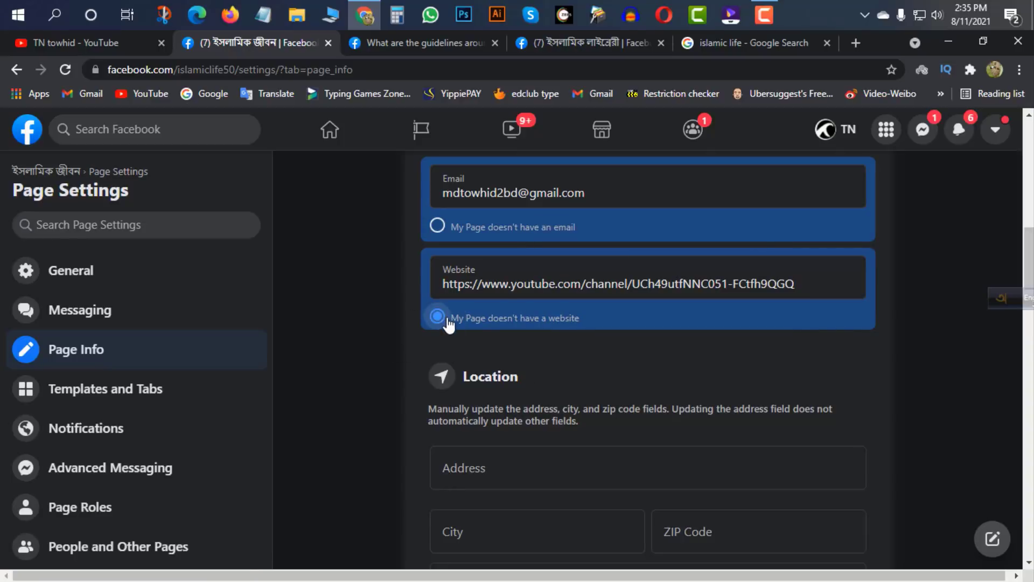
left_click(484, 280)
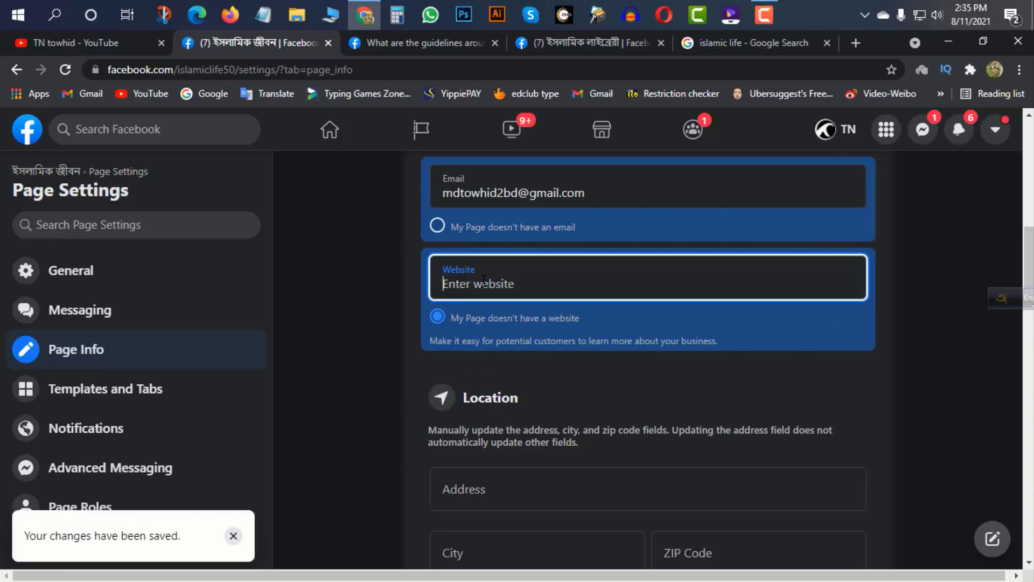
type("https://www.youtube.com/channel/UCh49utfNNC051-FCtfh9QGQ")
left_click(464, 348)
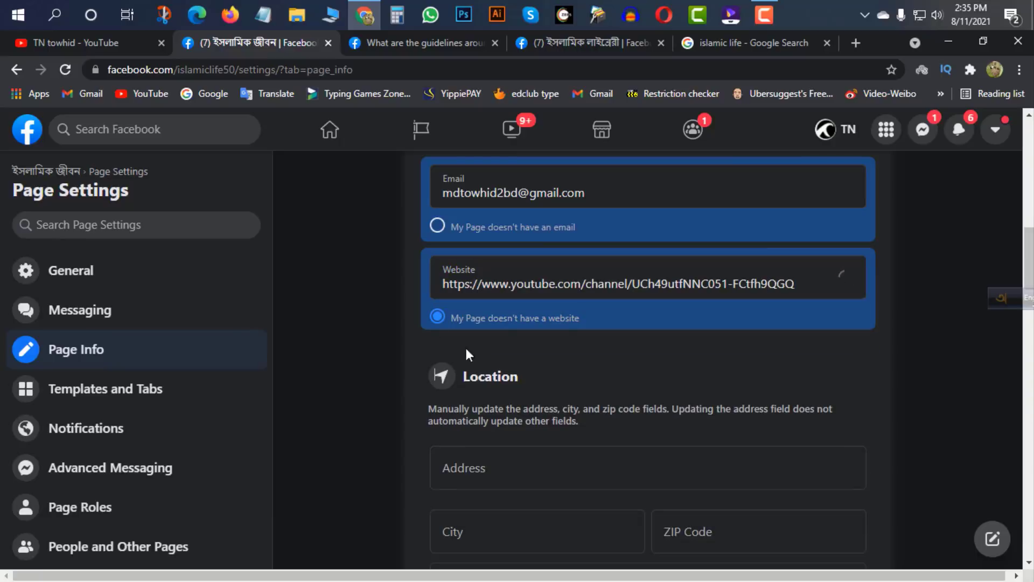
Step: Fill in the location's street address, city and ZIP code from the saved address suggestions
scroll(428, 399, "down", 3)
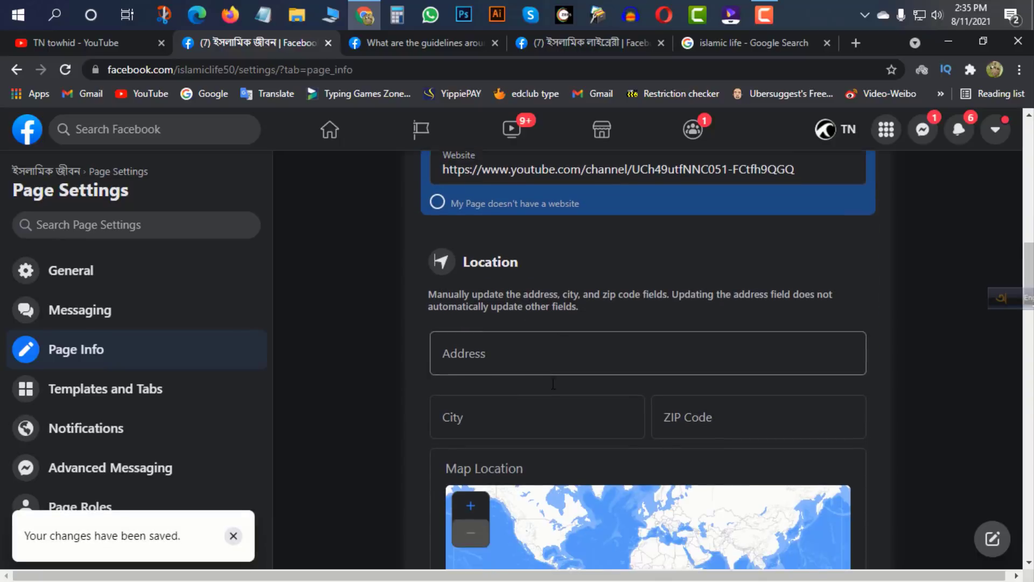
left_click(514, 320)
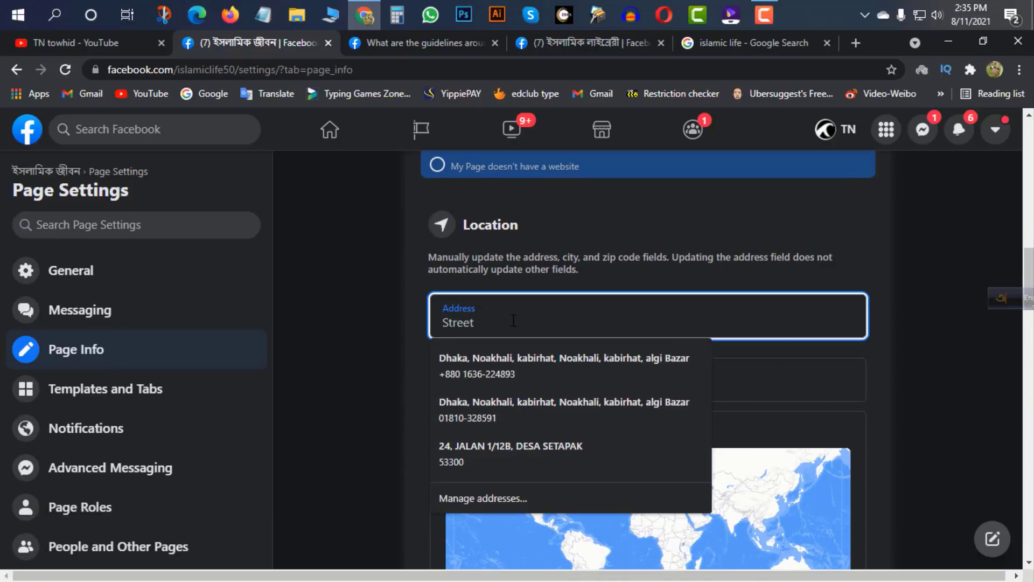
left_click(439, 268)
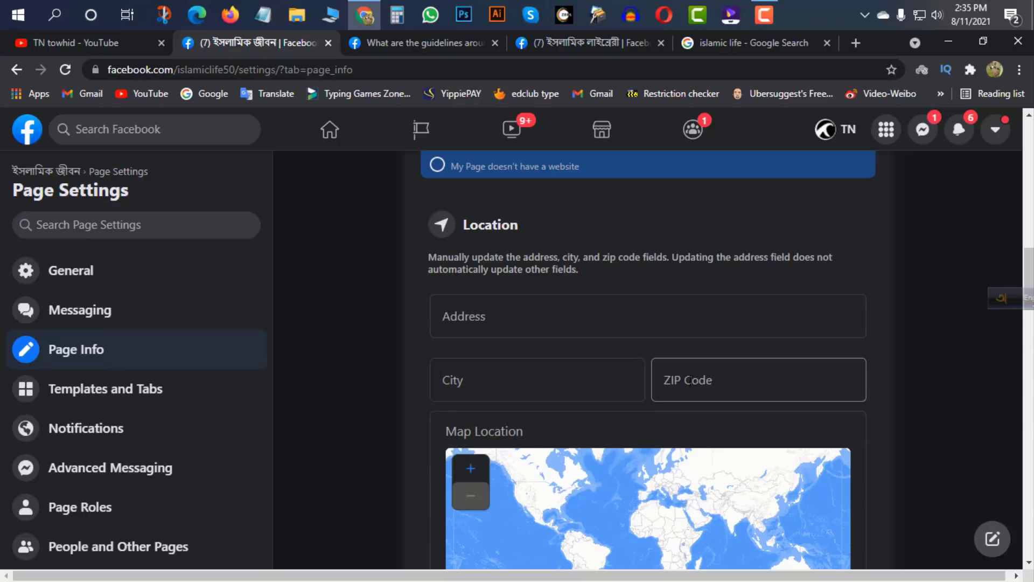
left_click(436, 315)
left_click(536, 380)
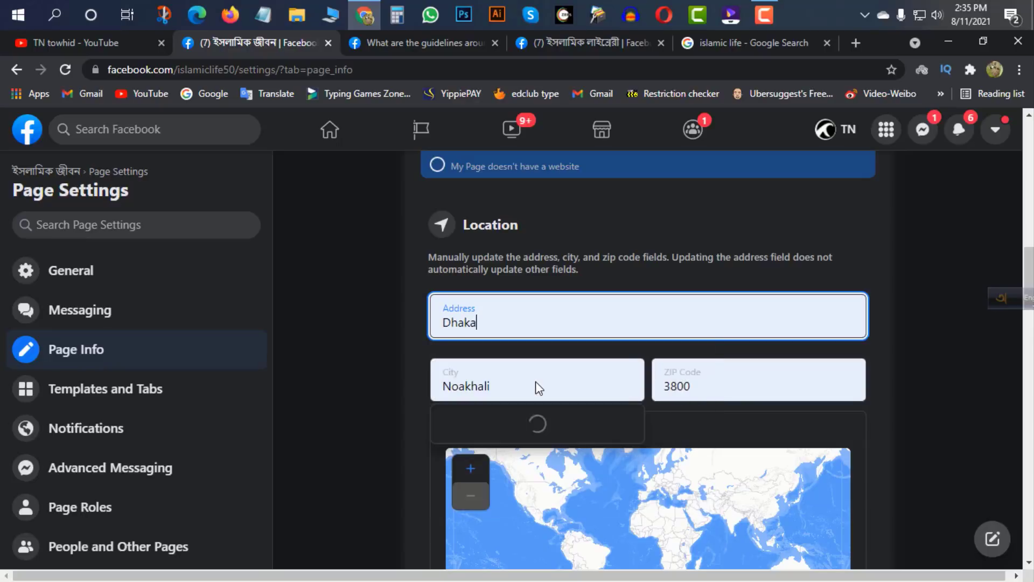
Step: Reposition the location map onto Bangladesh and zoom in on it
scroll(633, 371, "down", 4)
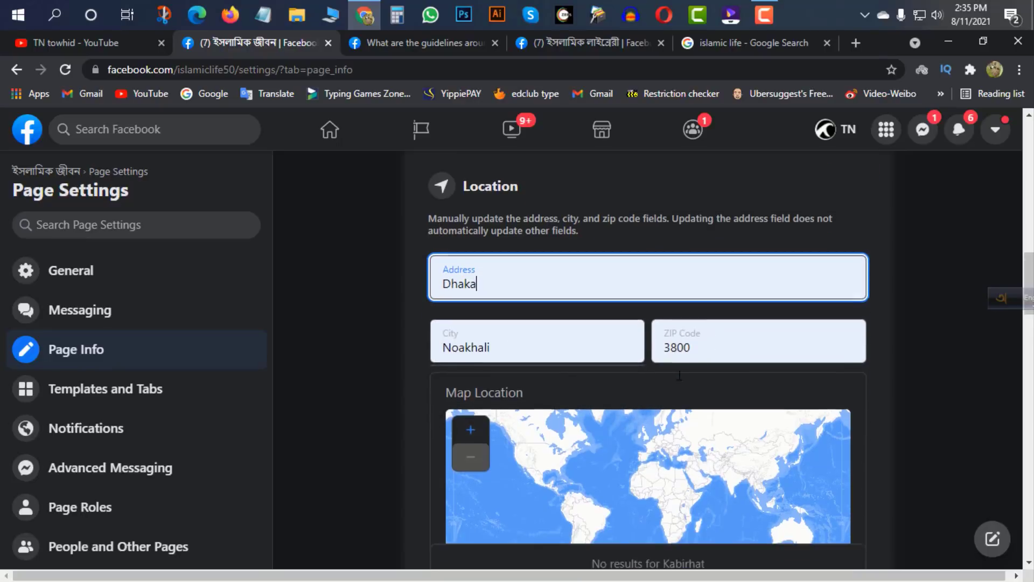
scroll(409, 336, "down", 3)
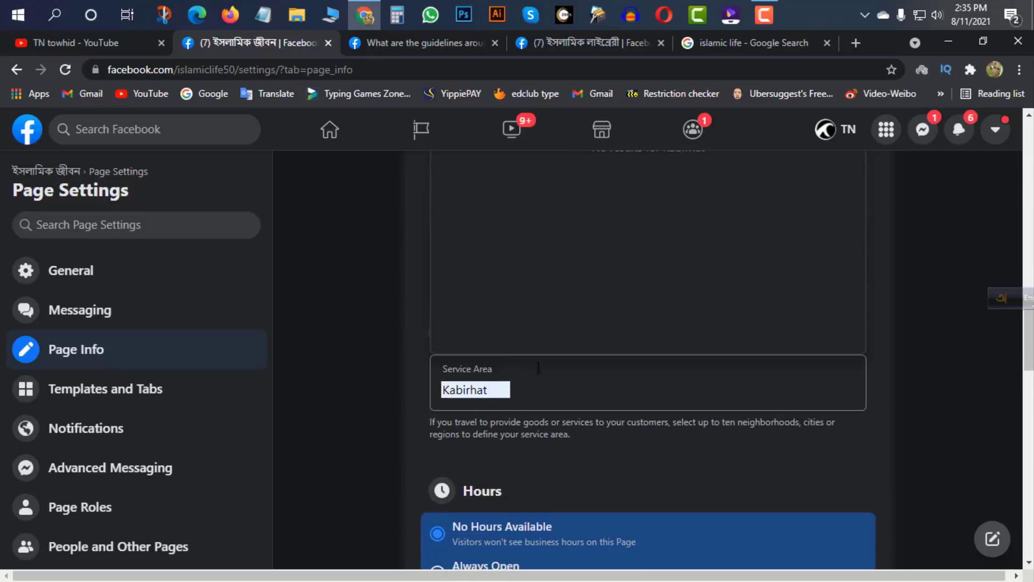
scroll(502, 351, "up", 3)
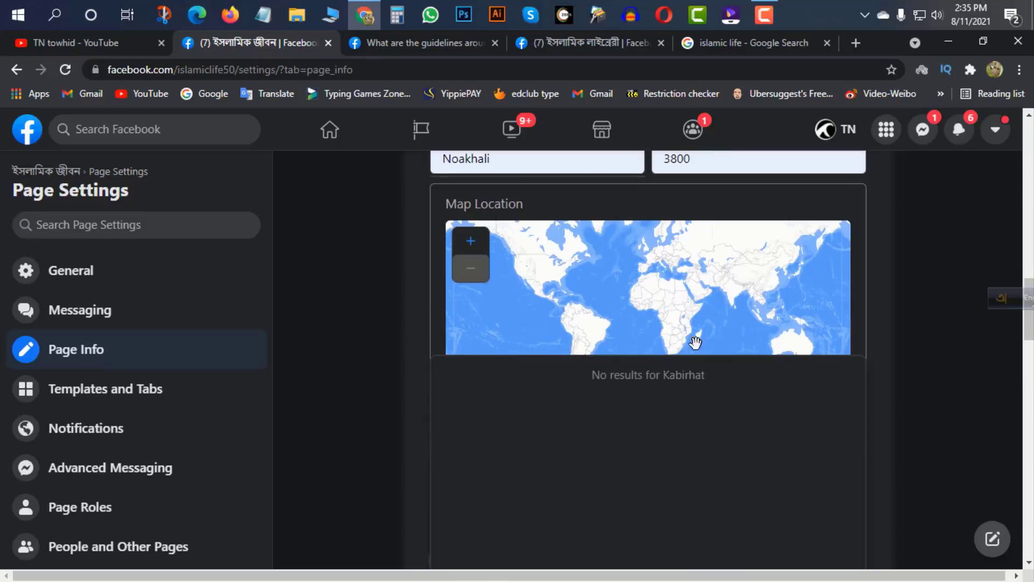
left_click_drag(620, 295, 636, 313)
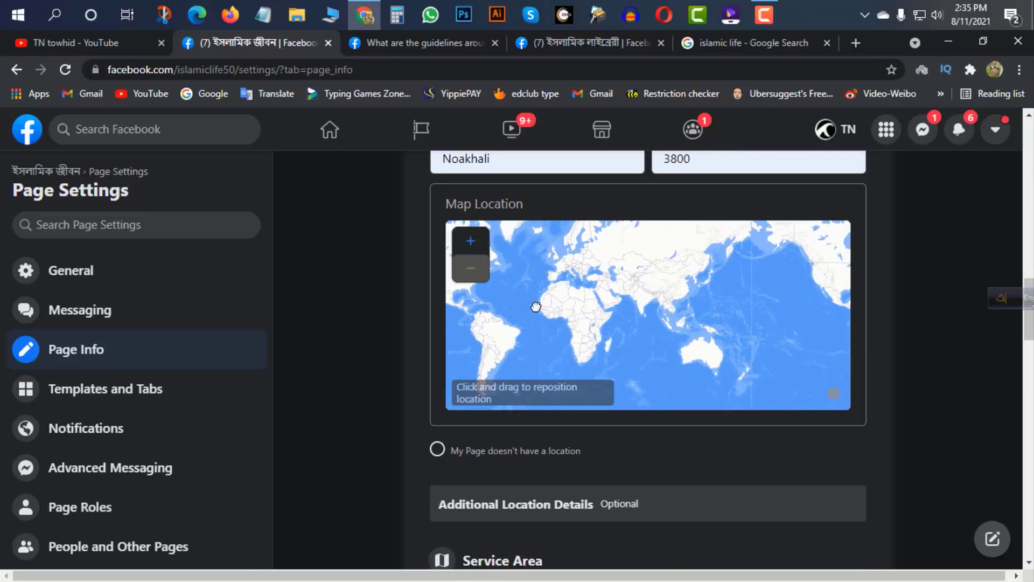
left_click(472, 247)
left_click_drag(841, 329, 644, 284)
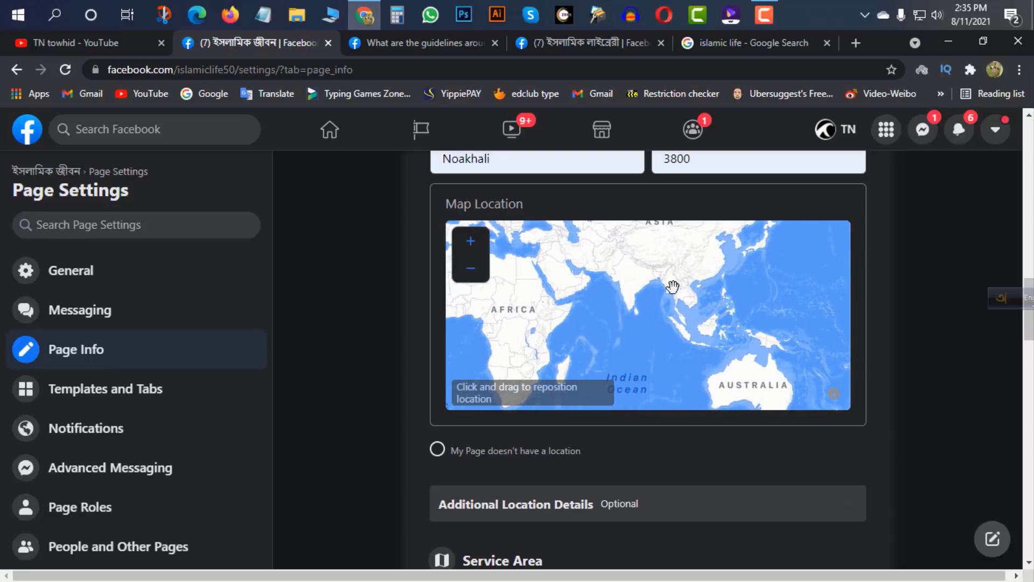
left_click(470, 241)
left_click(470, 241)
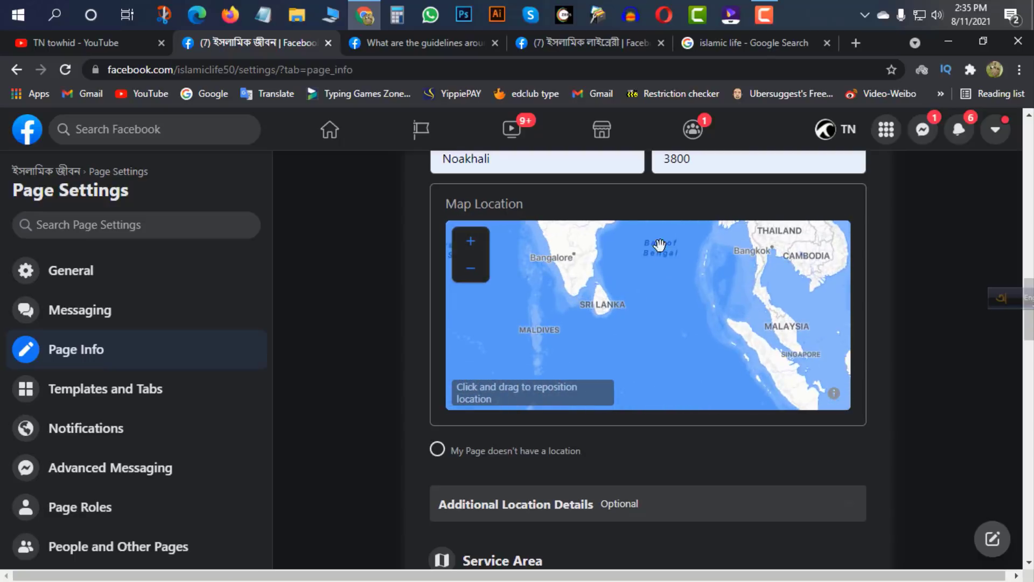
left_click_drag(658, 247, 626, 305)
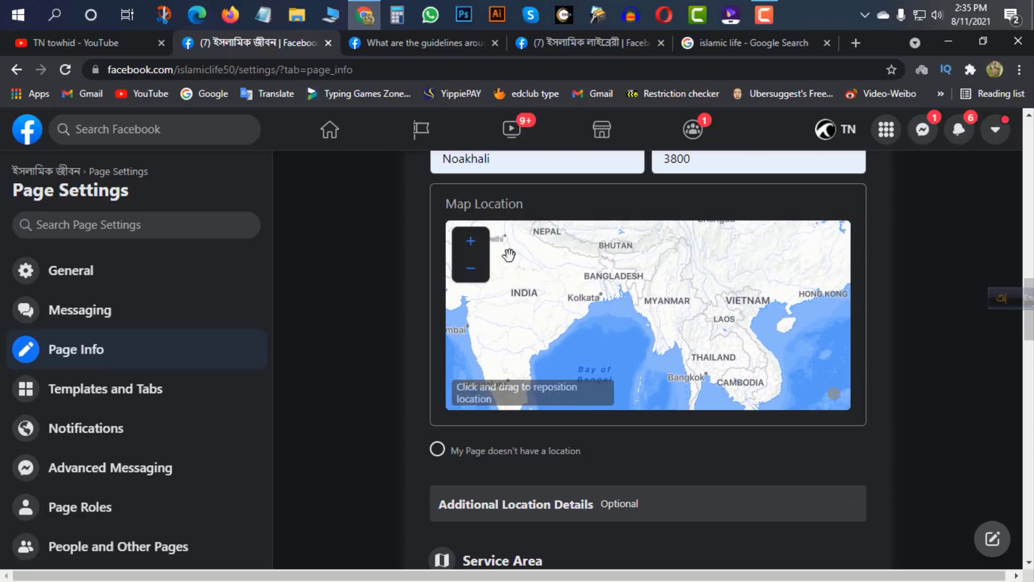
left_click(483, 249)
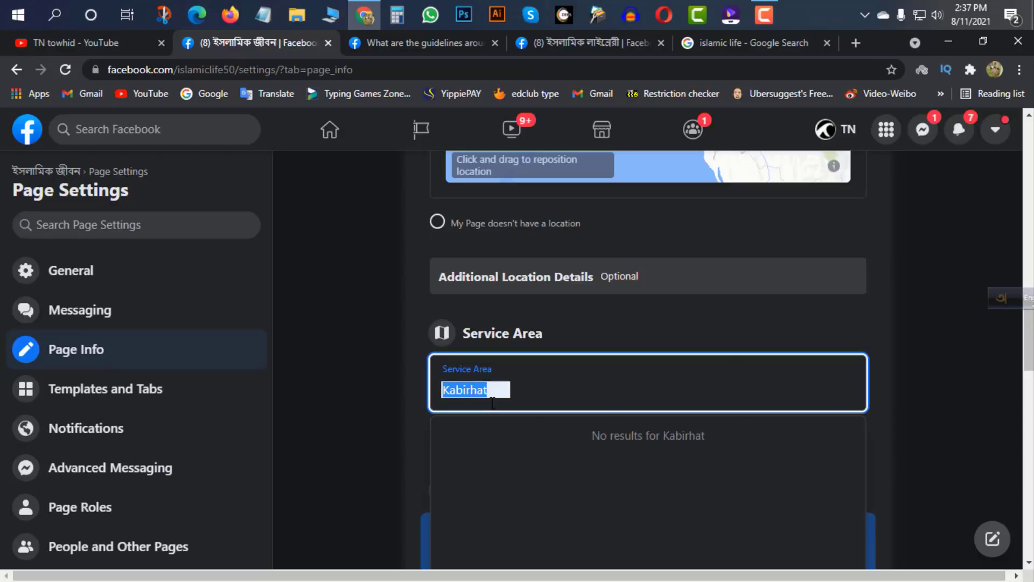
Step: Clear the autofilled place name from the Service Area
key("BackSpace")
left_click(412, 412)
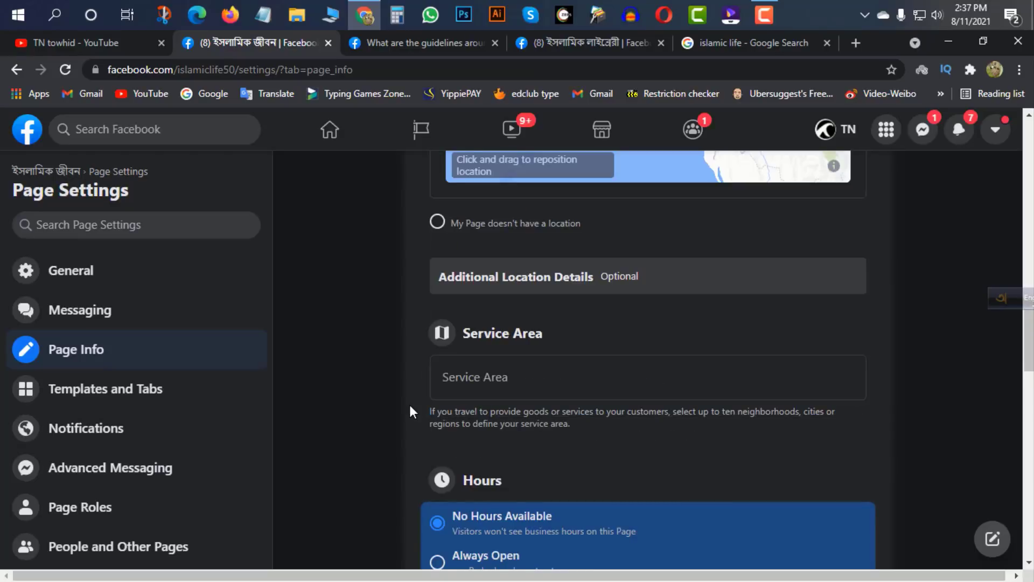
scroll(412, 413, "down", 3)
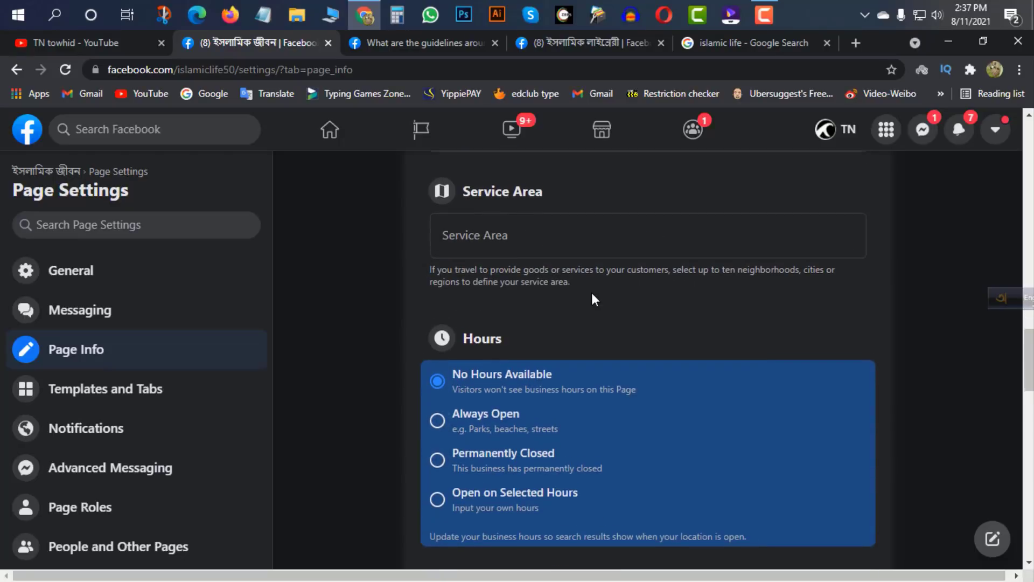
scroll(591, 293, "up", 3)
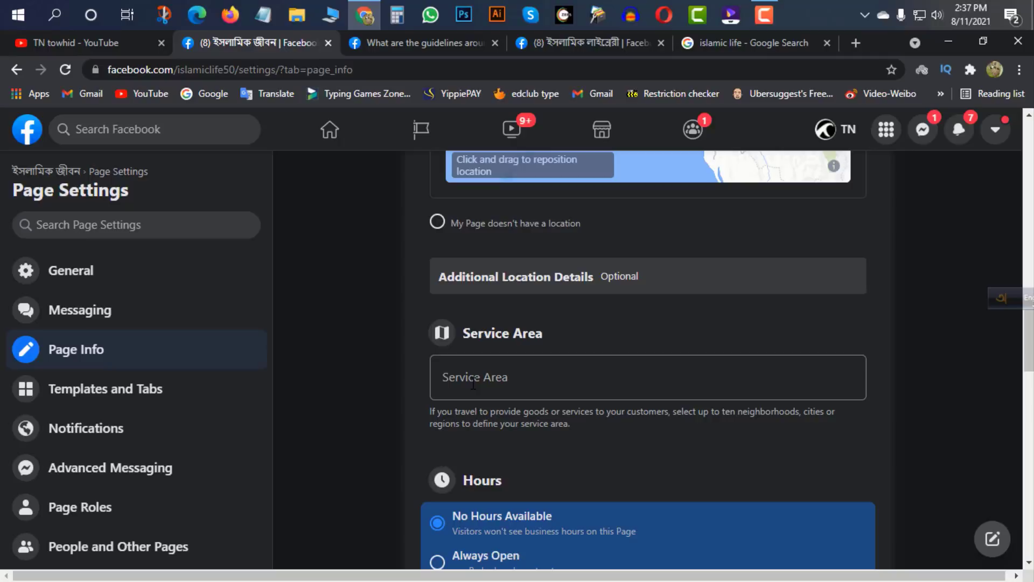
left_click(474, 384)
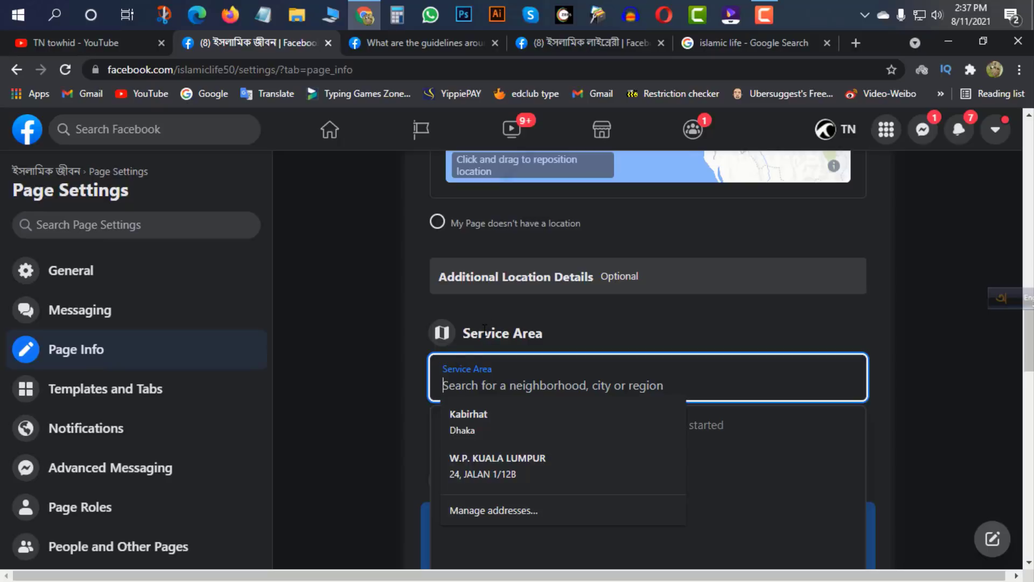
left_click(468, 337)
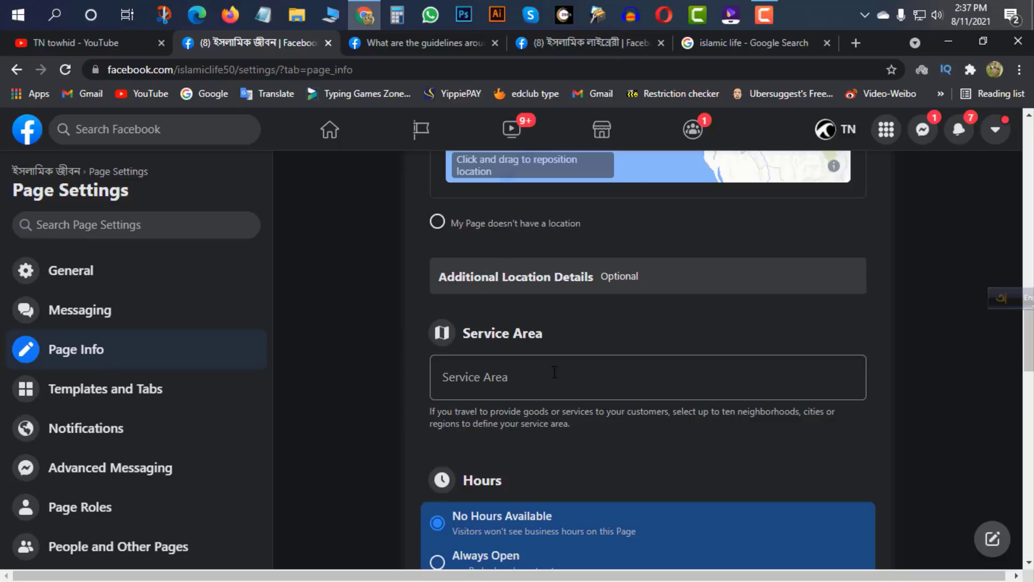
Step: Set the page's business Hours to Always Open
scroll(555, 372, "down", 3)
double_click(482, 329)
left_click(443, 417)
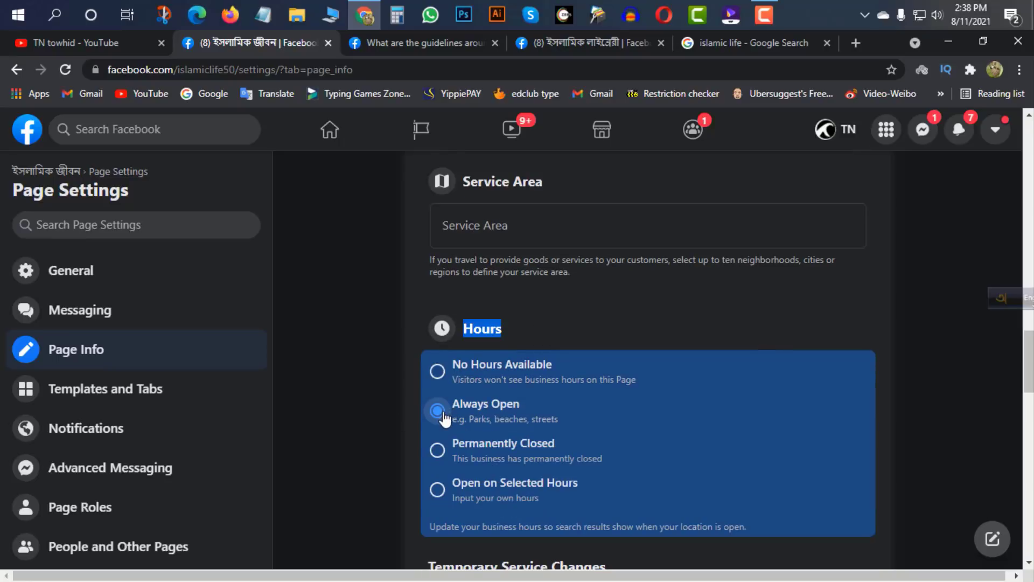
left_click(477, 330)
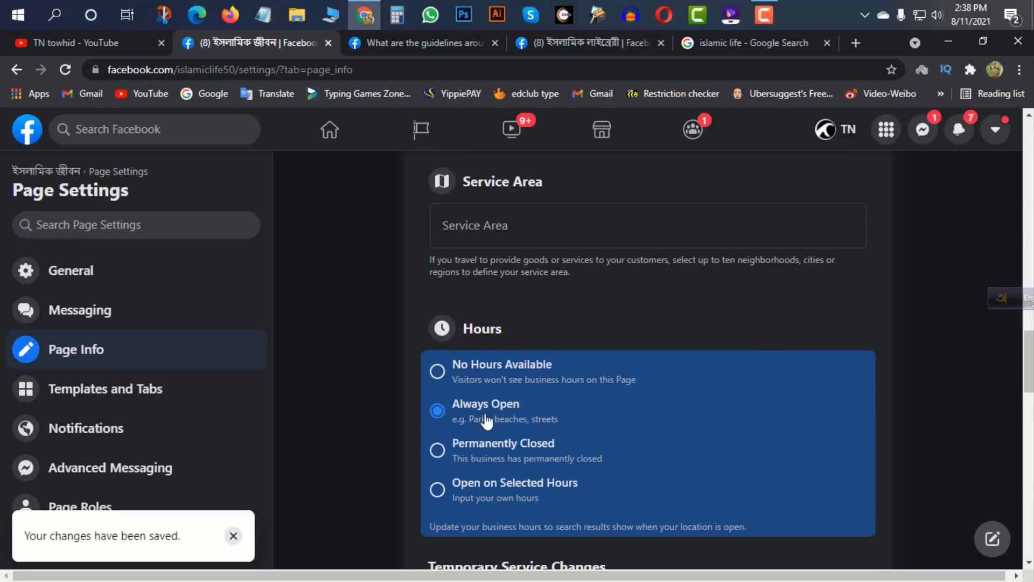
Step: Review the remaining Page Info sections, from Temporary Service Changes through More, QR Code and Price Range to Other Accounts
scroll(487, 422, "down", 3)
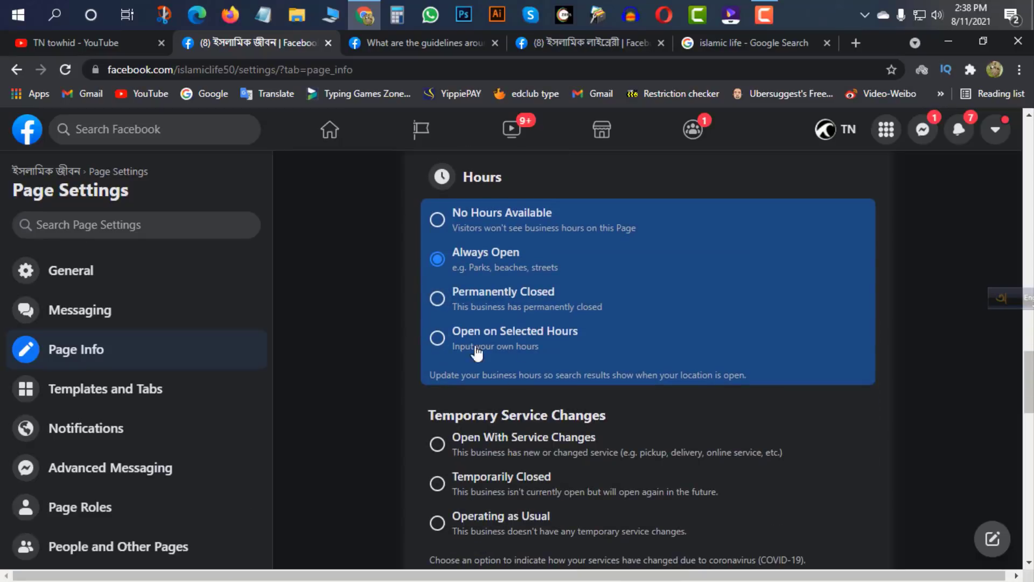
scroll(585, 373, "down", 7)
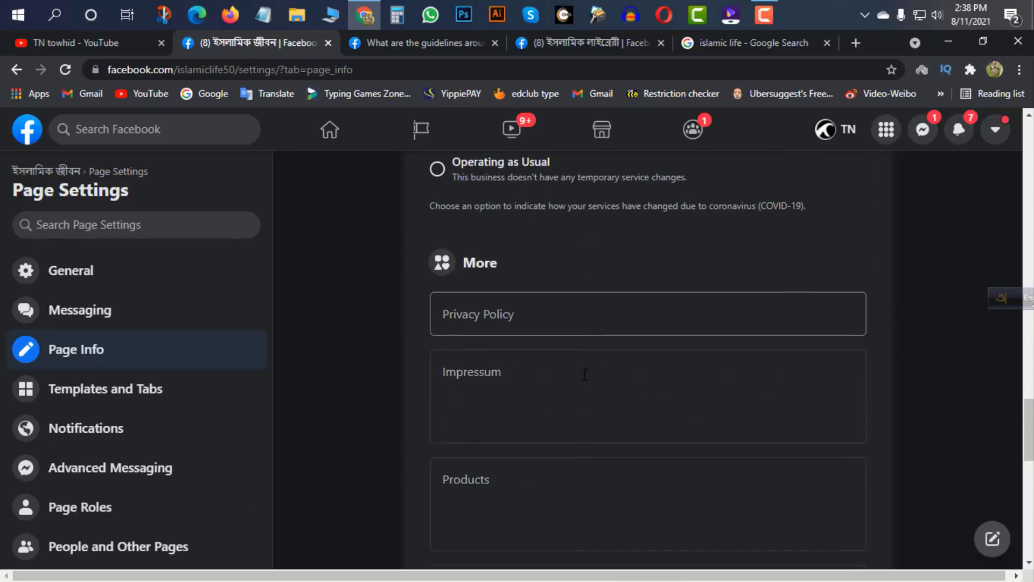
scroll(585, 374, "down", 4)
scroll(538, 362, "up", 3)
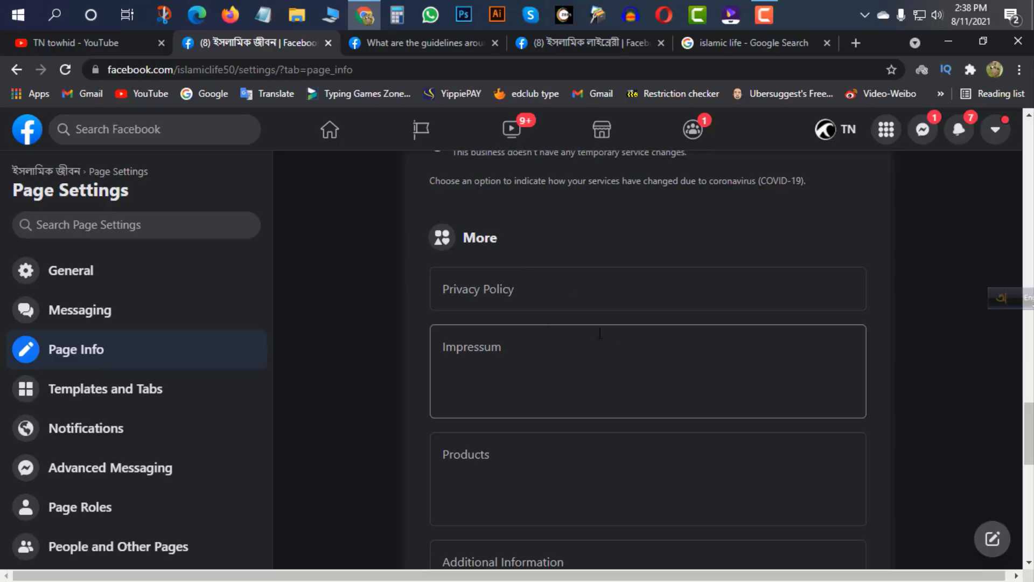
scroll(515, 385, "down", 2)
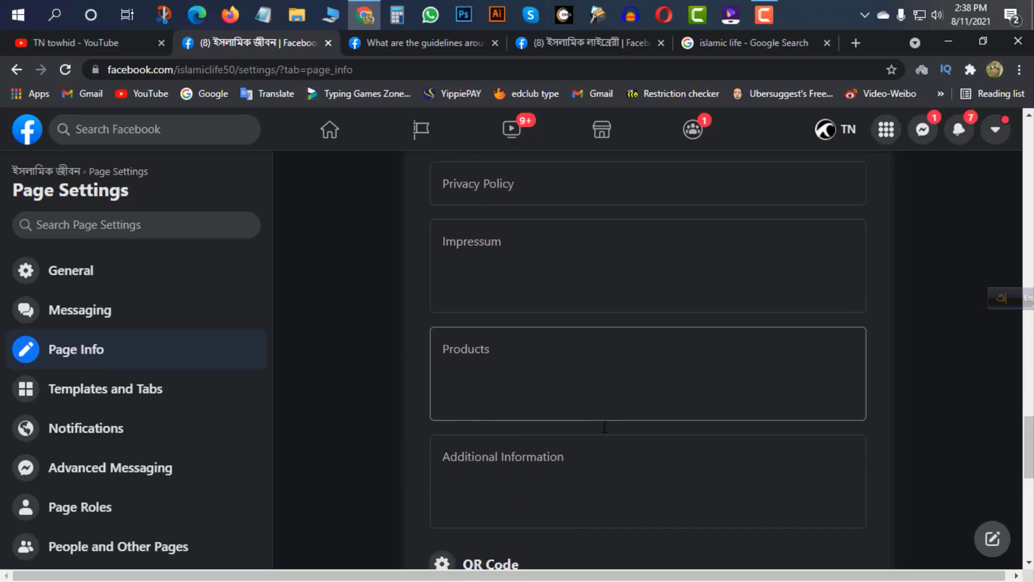
scroll(604, 426, "down", 8)
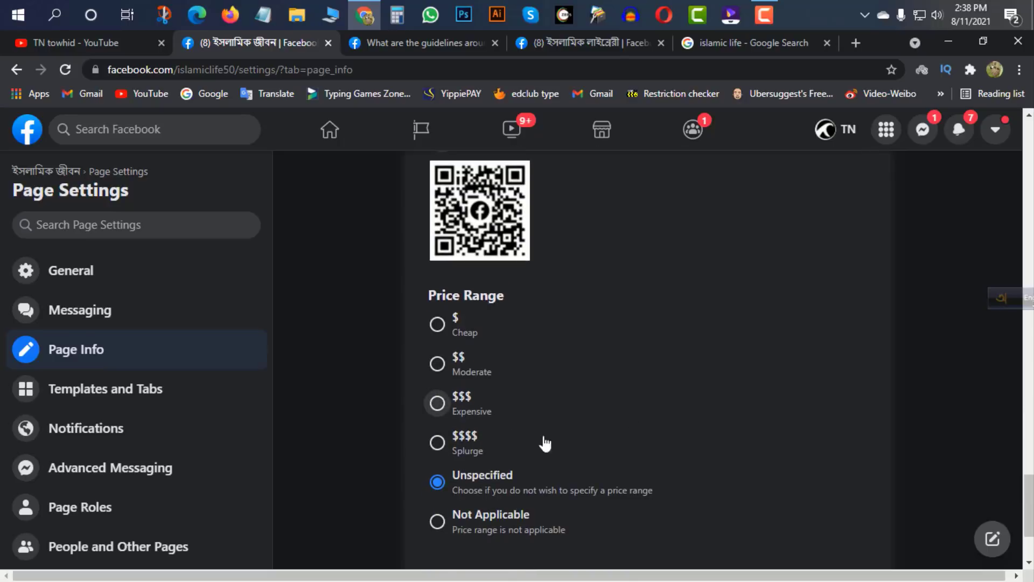
scroll(545, 442, "down", 2)
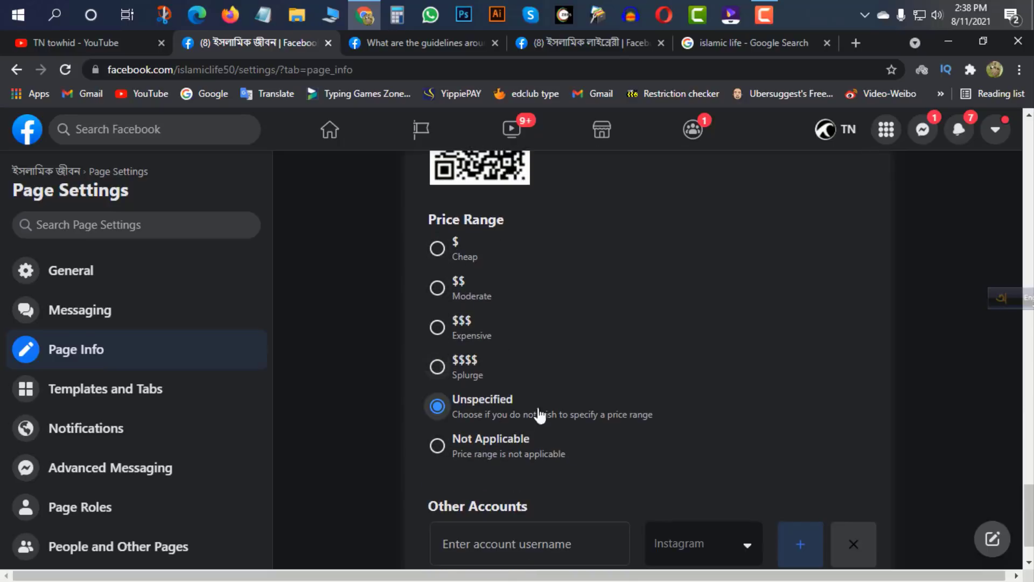
scroll(485, 307, "down", 1)
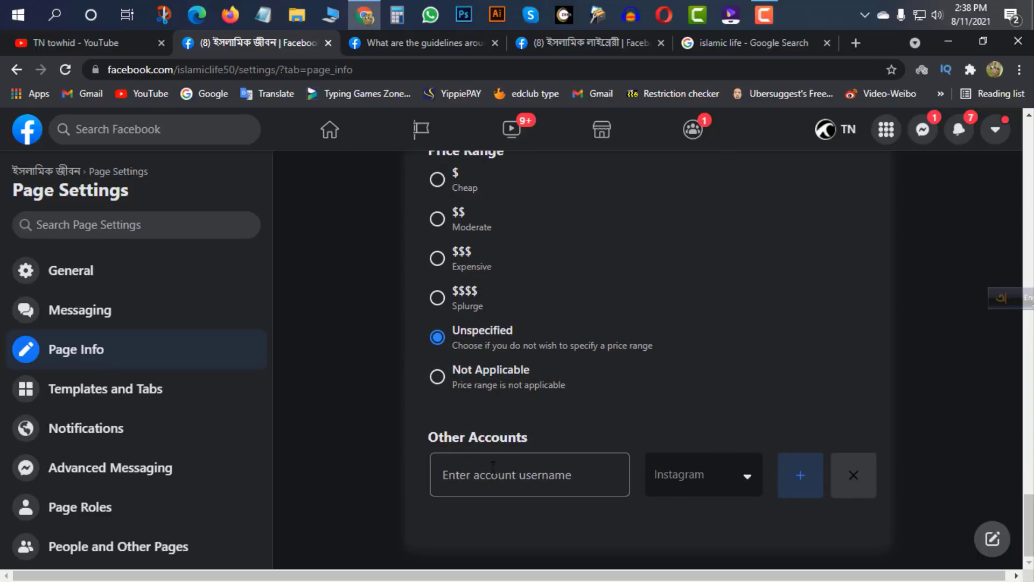
Step: Choose YouTube under Other Accounts and try the channel's address, shortened to its channel ID, as the account username
left_click_drag(438, 437, 537, 431)
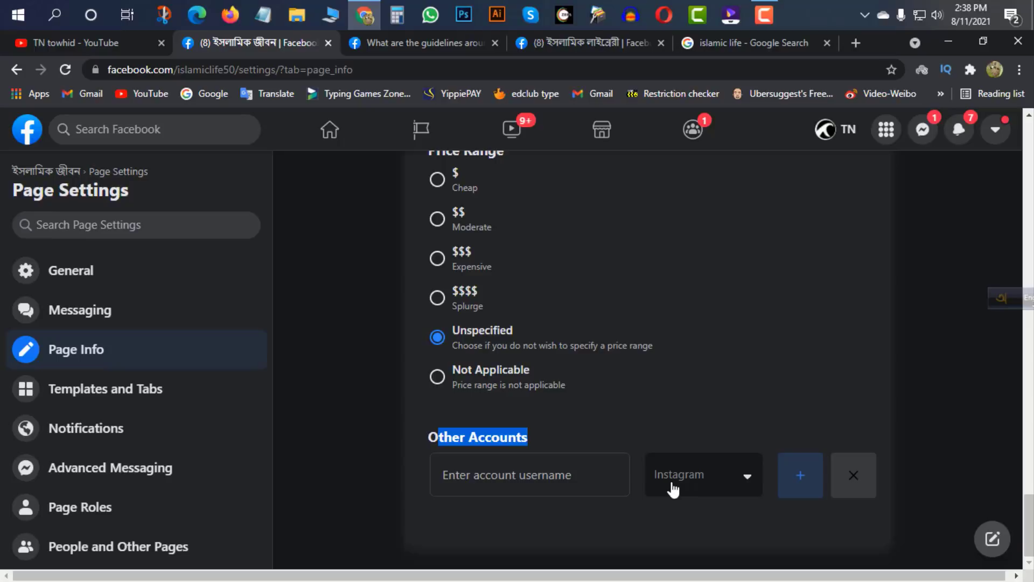
left_click(611, 442)
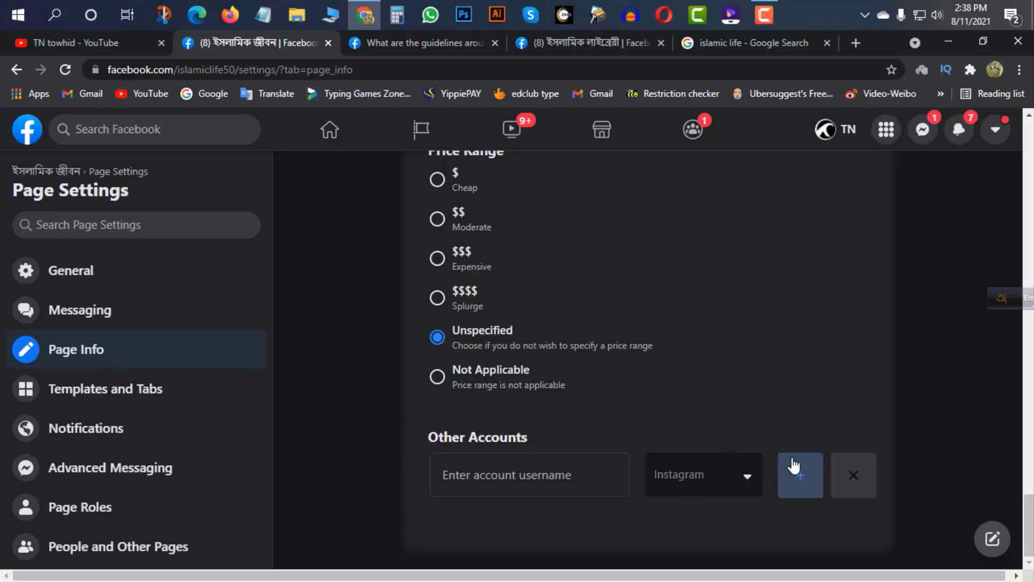
left_click(522, 470)
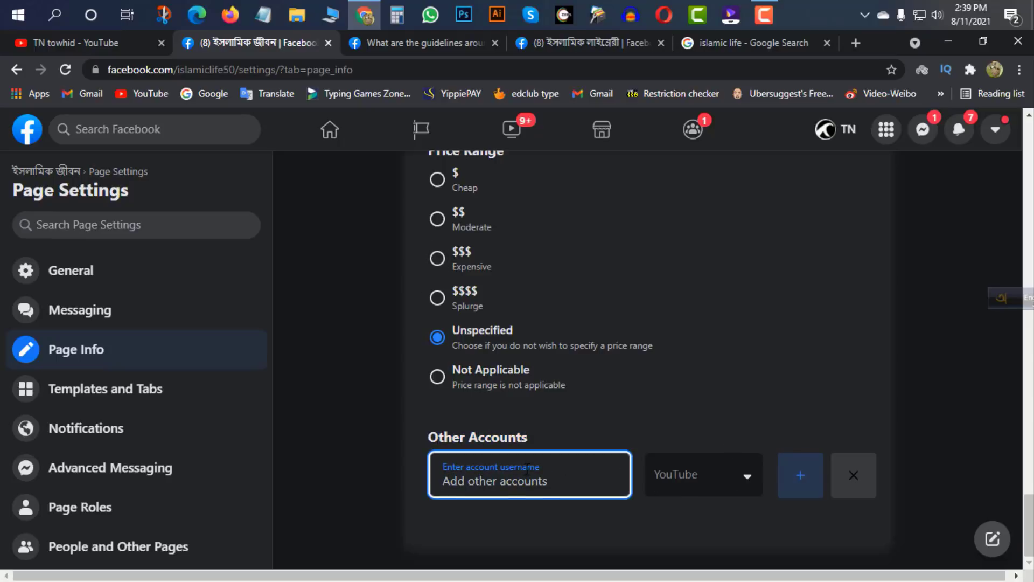
key("ctrl+v")
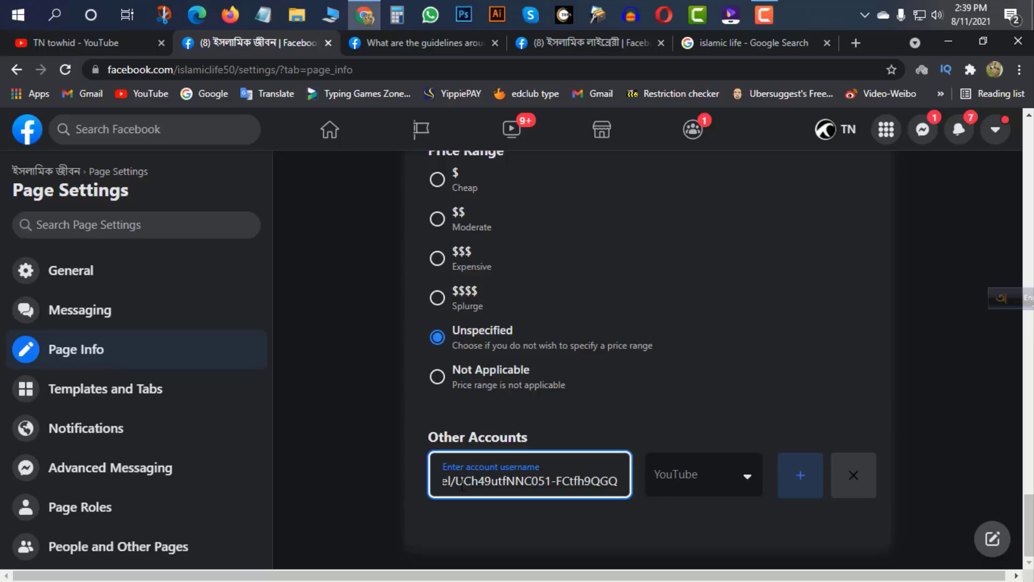
left_click_drag(459, 482, 349, 483)
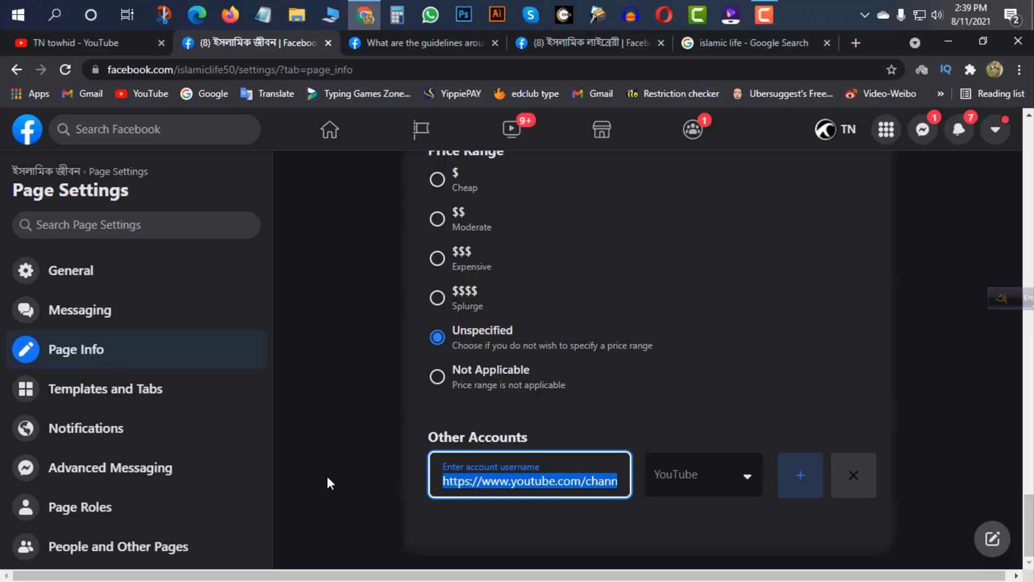
key("BackSpace")
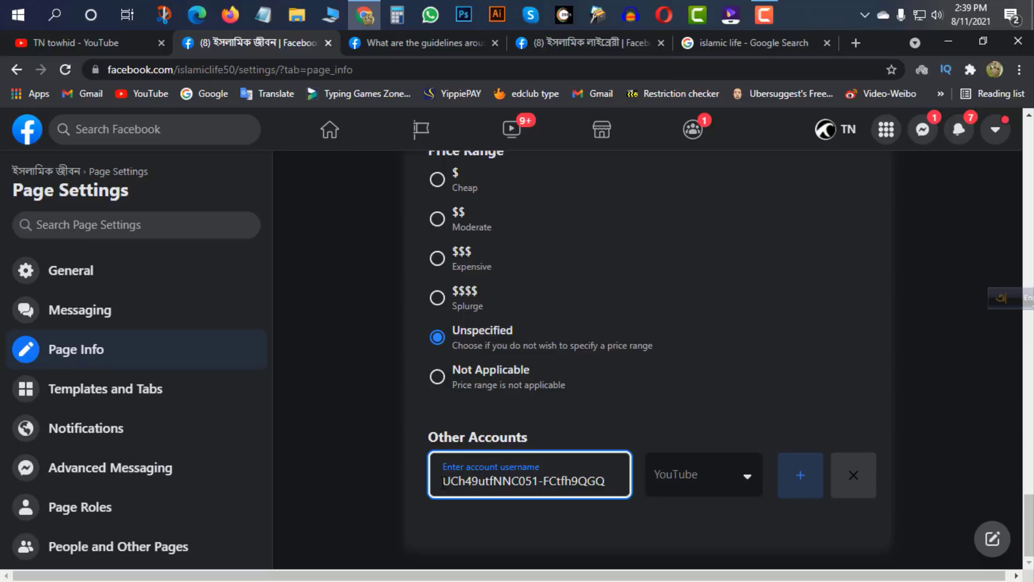
Step: Replace the channel ID with the channel's username for the YouTube account and save it
left_click_drag(443, 482, 787, 485)
type("tntowhibd")
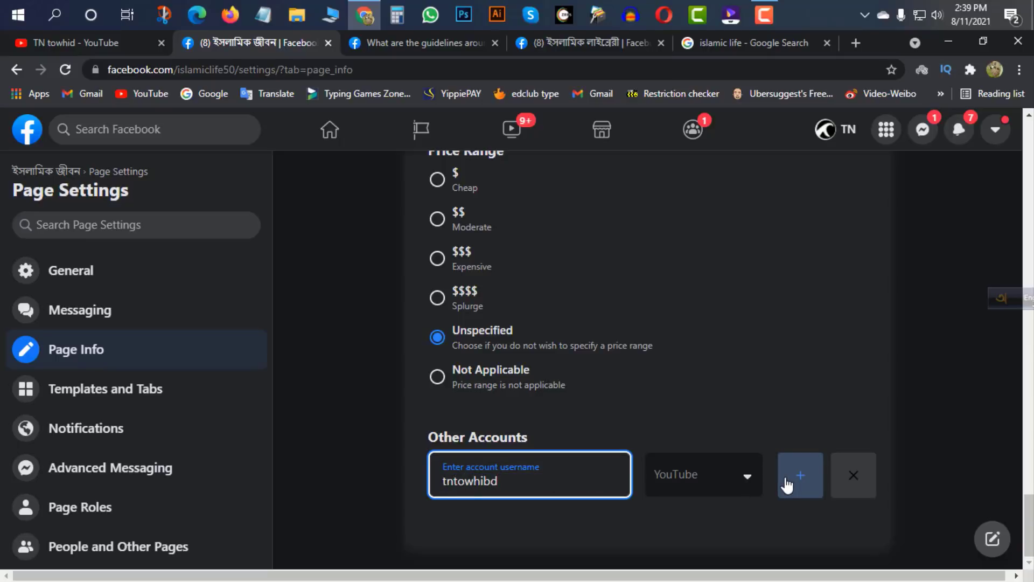
left_click(538, 520)
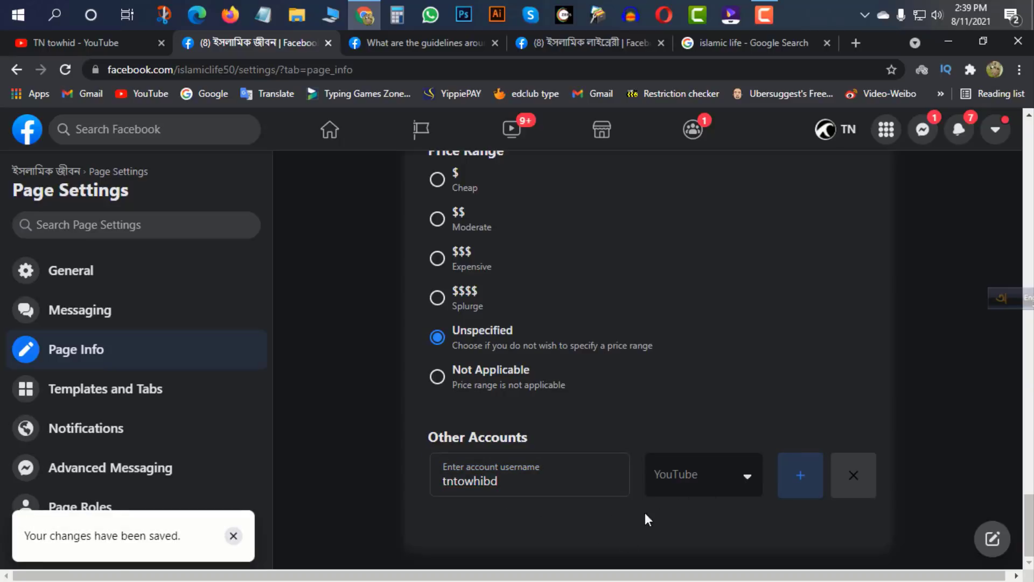
Step: Open the page's Templates and Tabs settings and review the list of available page tabs
scroll(645, 512, "up", 15)
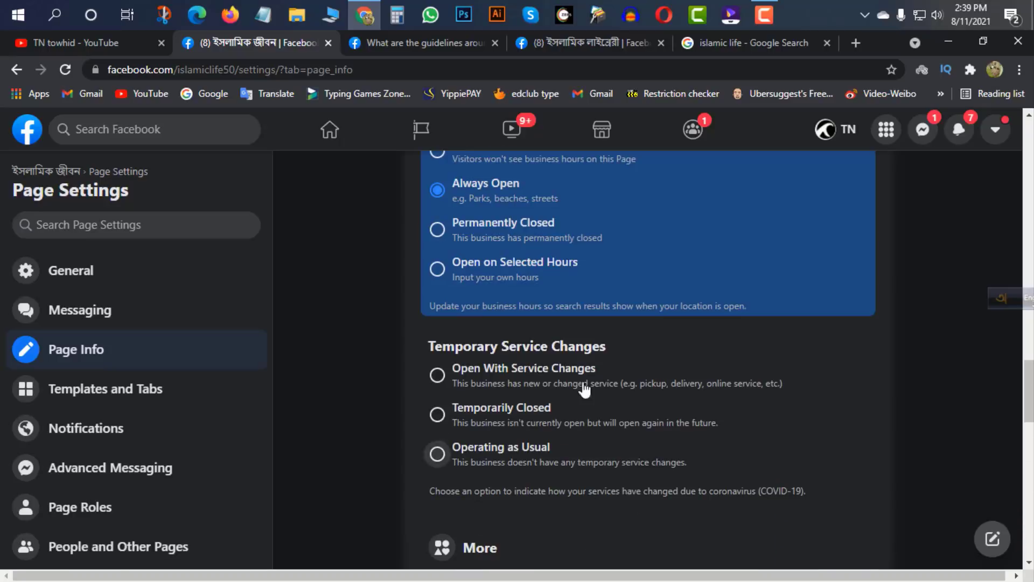
scroll(512, 323, "up", 15)
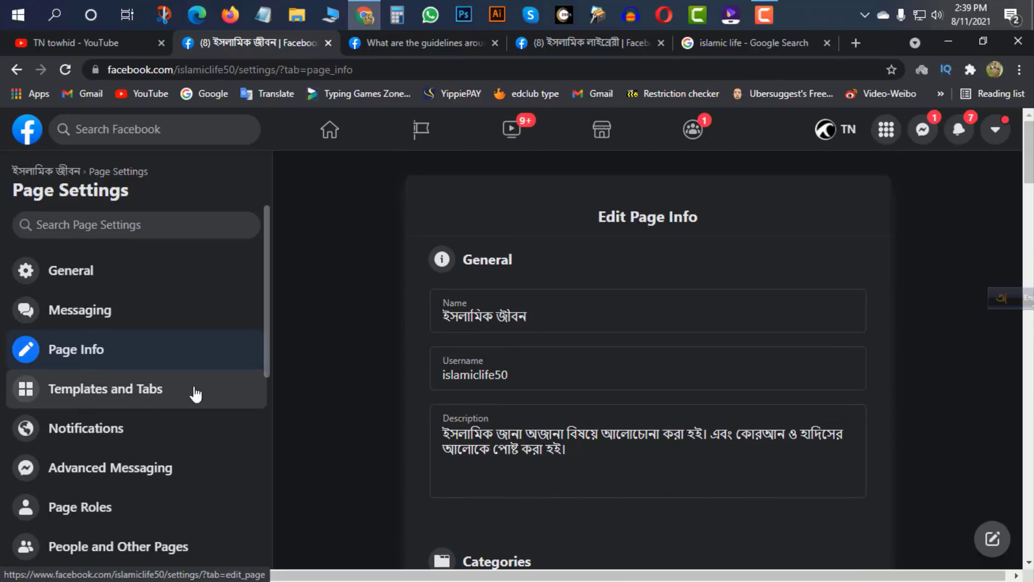
left_click(88, 397)
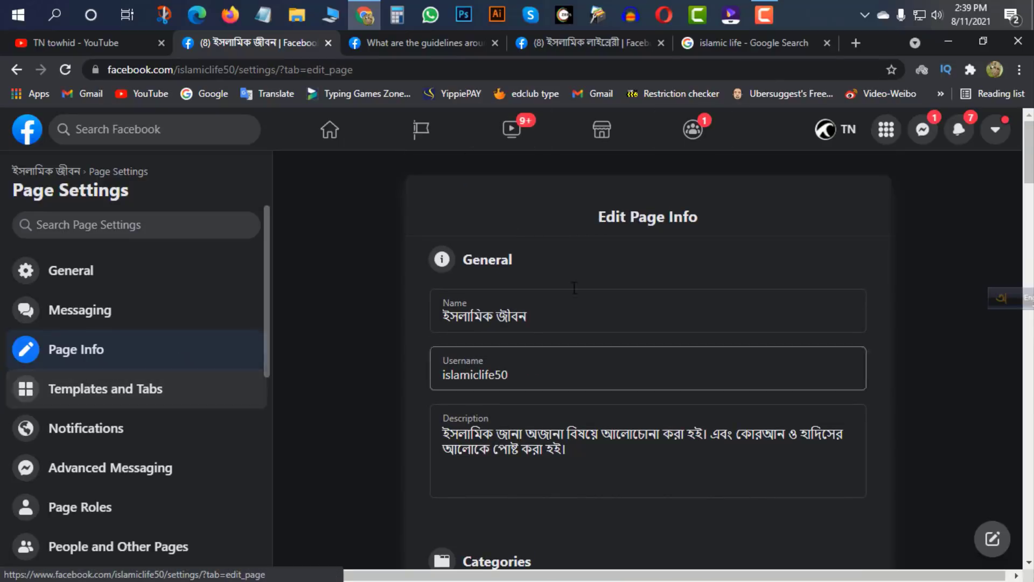
left_click(779, 4)
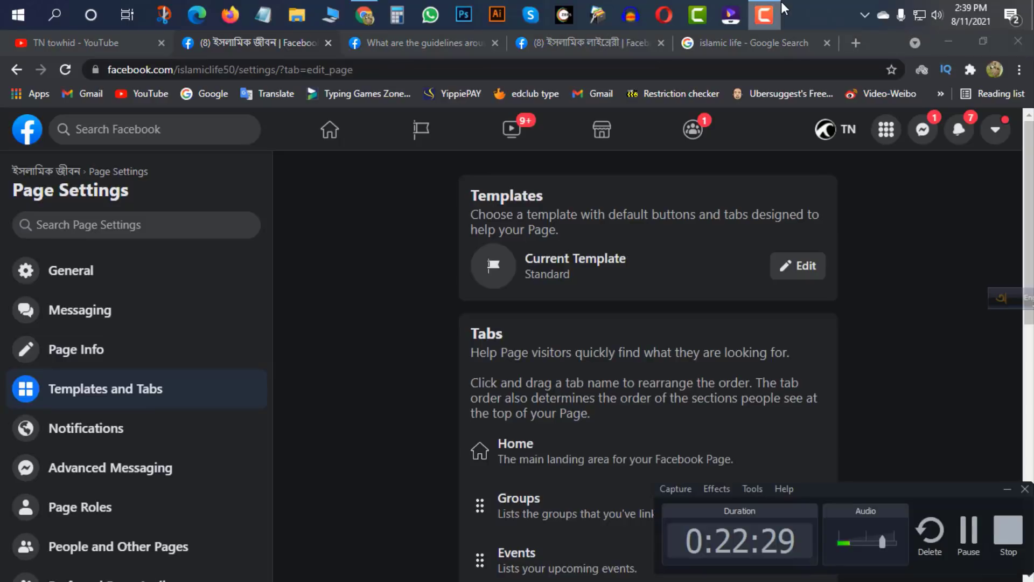
left_click(1008, 488)
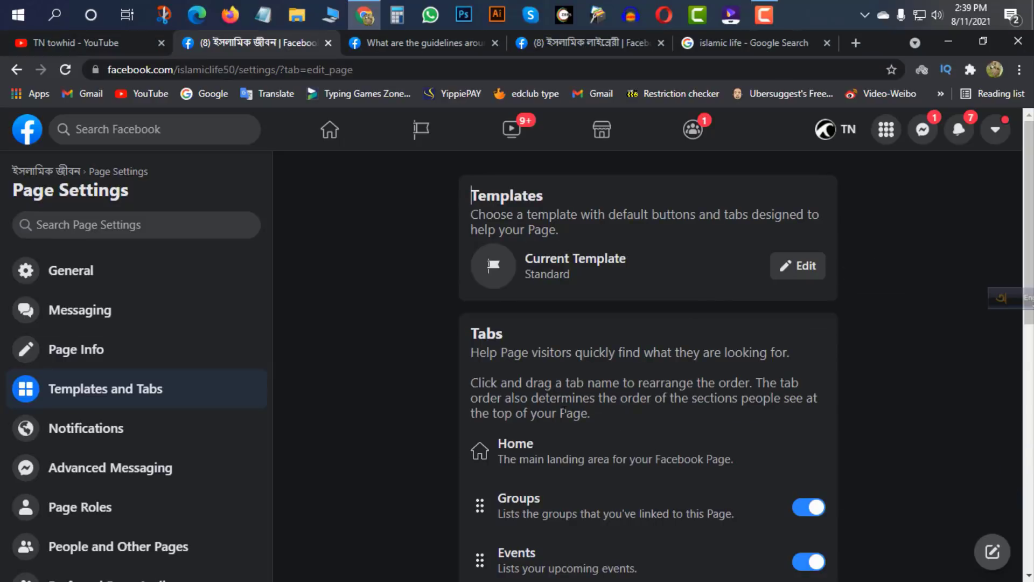
scroll(587, 347, "down", 3)
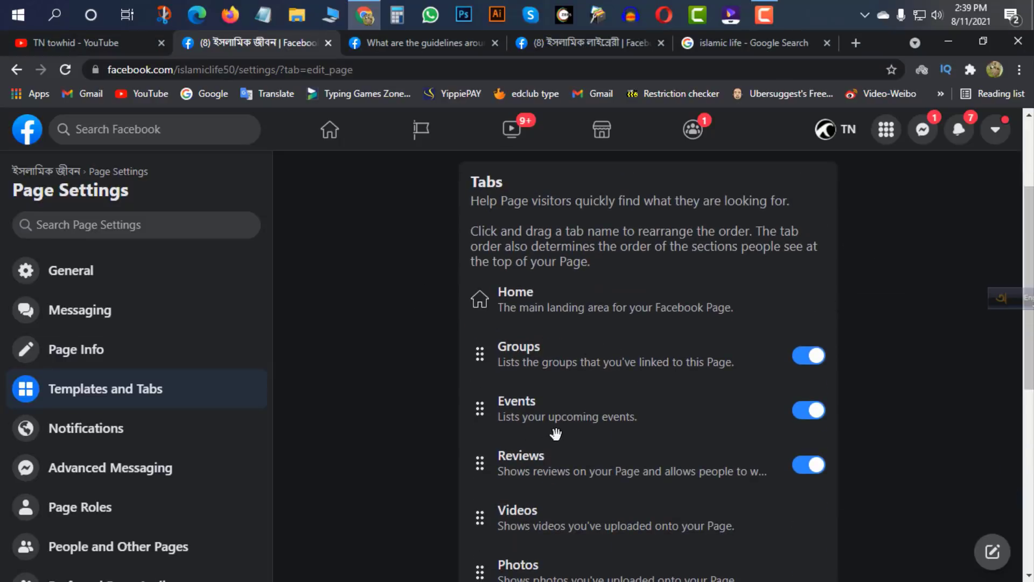
scroll(555, 433, "down", 3)
scroll(598, 474, "down", 3)
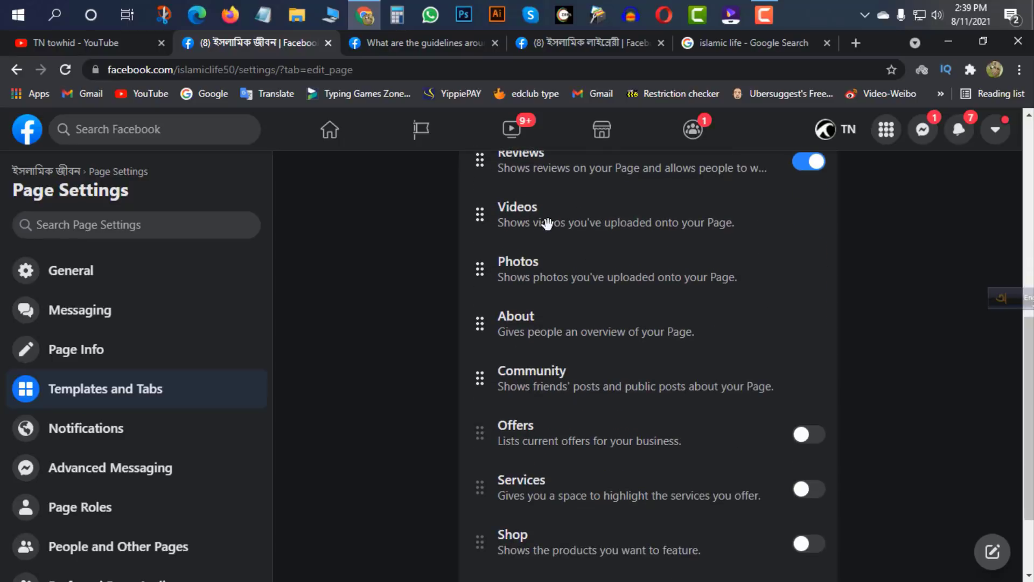
scroll(580, 353, "down", 2)
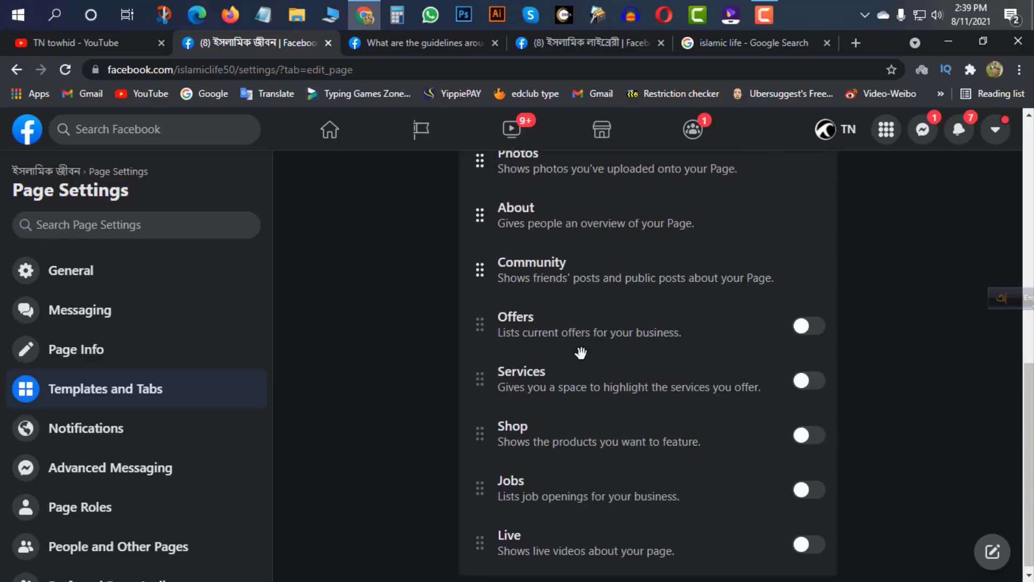
scroll(647, 313, "up", 10)
Step: Change the page's current template to Video Page and apply it
left_click_drag(546, 259, 714, 273)
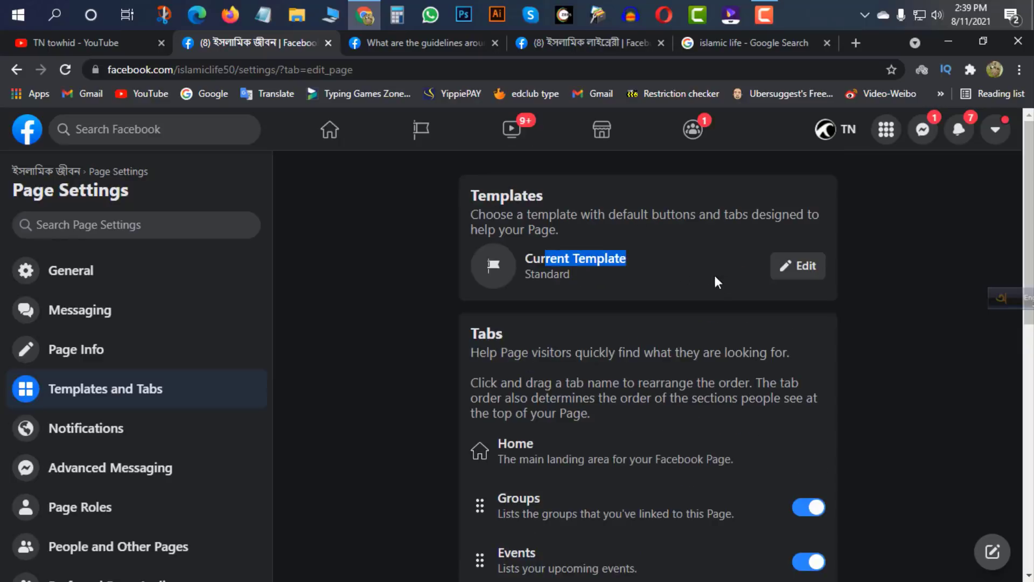
left_click(797, 266)
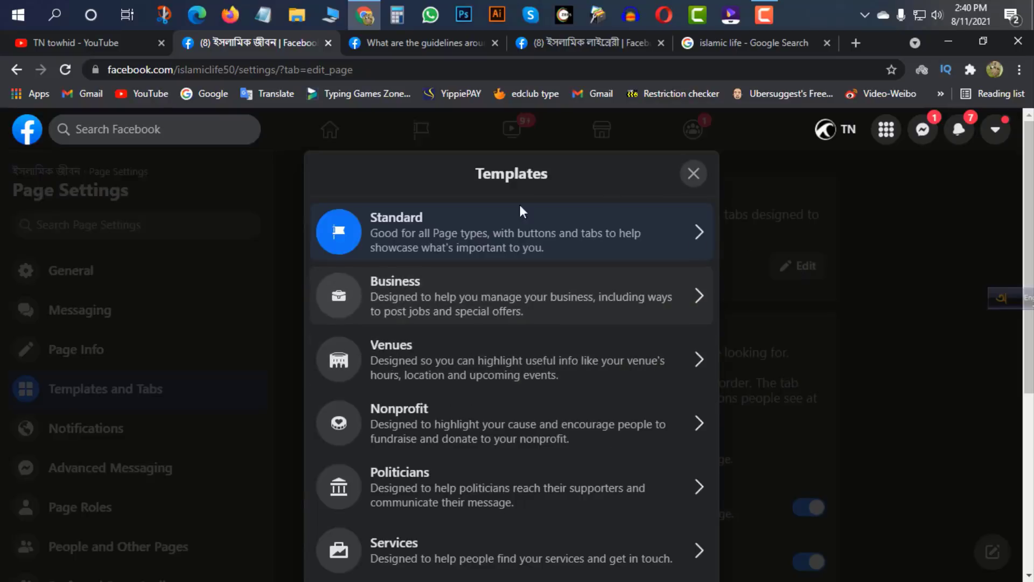
scroll(501, 539, "down", 3)
scroll(554, 406, "down", 1)
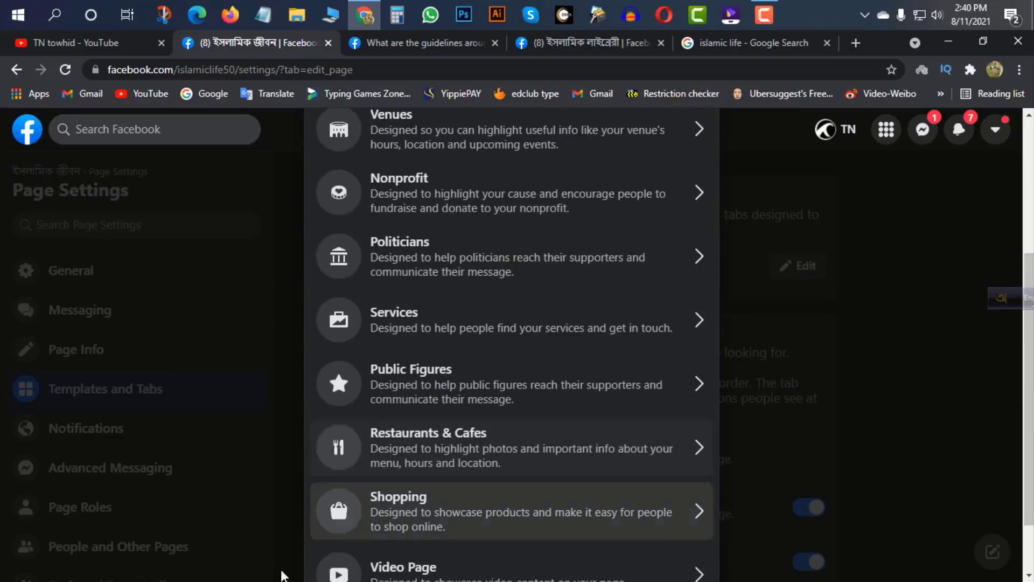
scroll(469, 535, "down", 2)
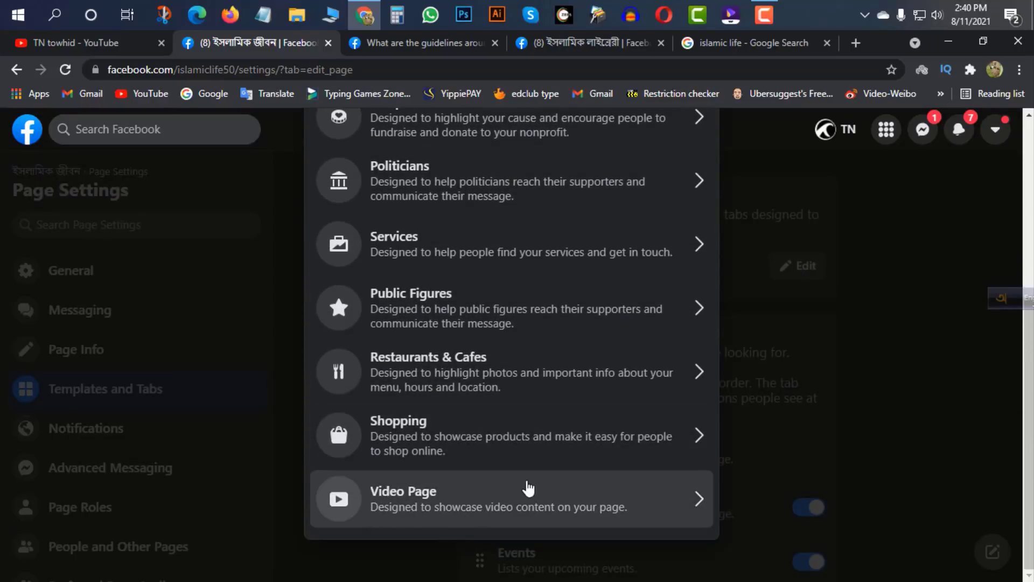
left_click(468, 503)
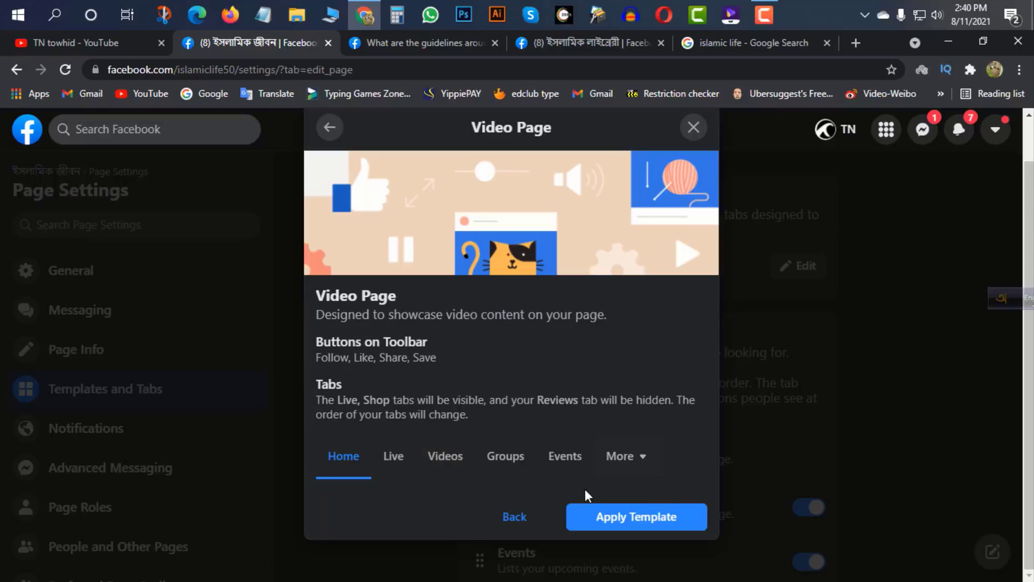
left_click(643, 518)
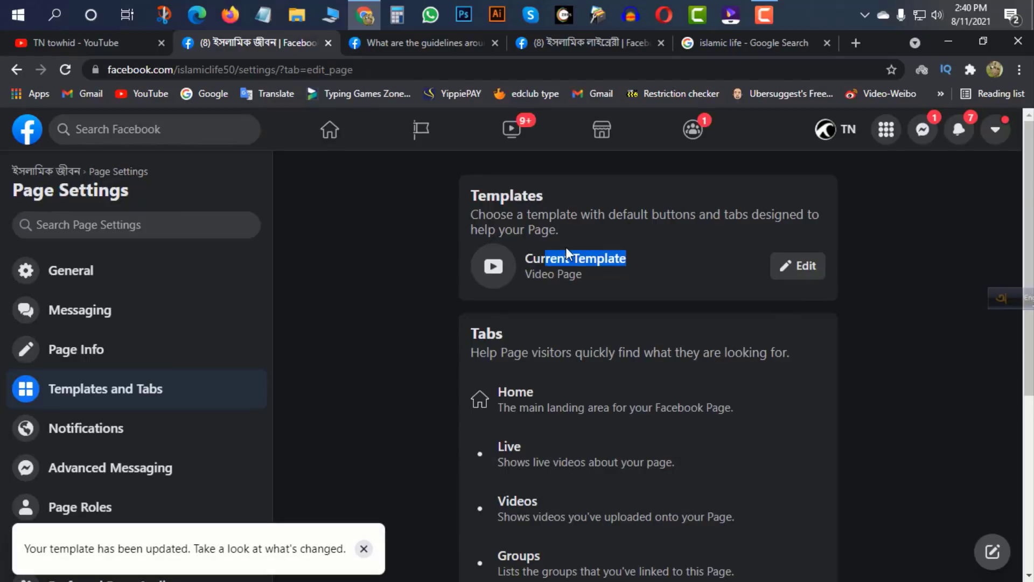
left_click(567, 253)
Step: View the Advanced Messaging settings and open the Page Roles settings down to Existing Page Roles
scroll(153, 376, "down", 3)
left_click(156, 317)
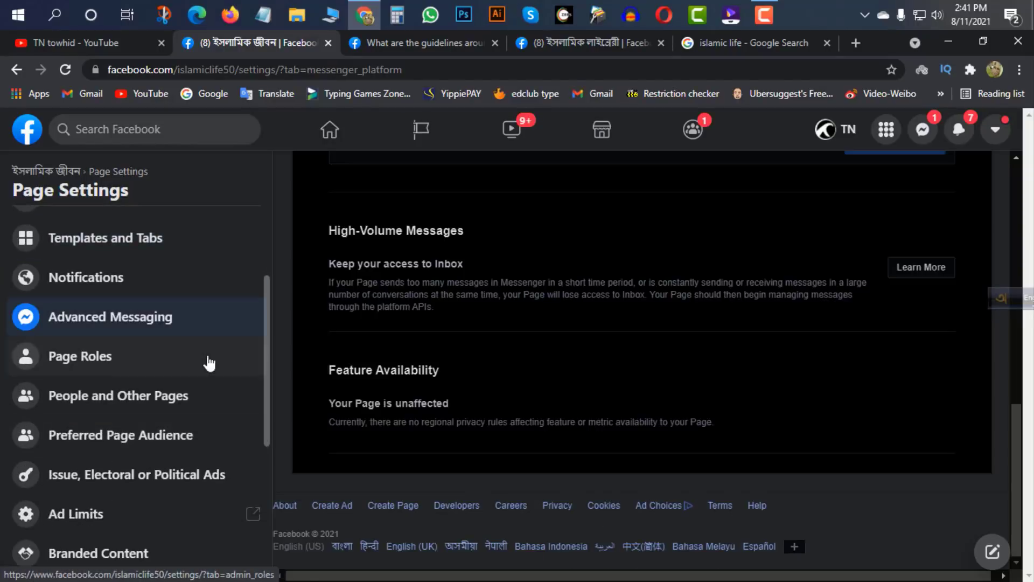
left_click(130, 365)
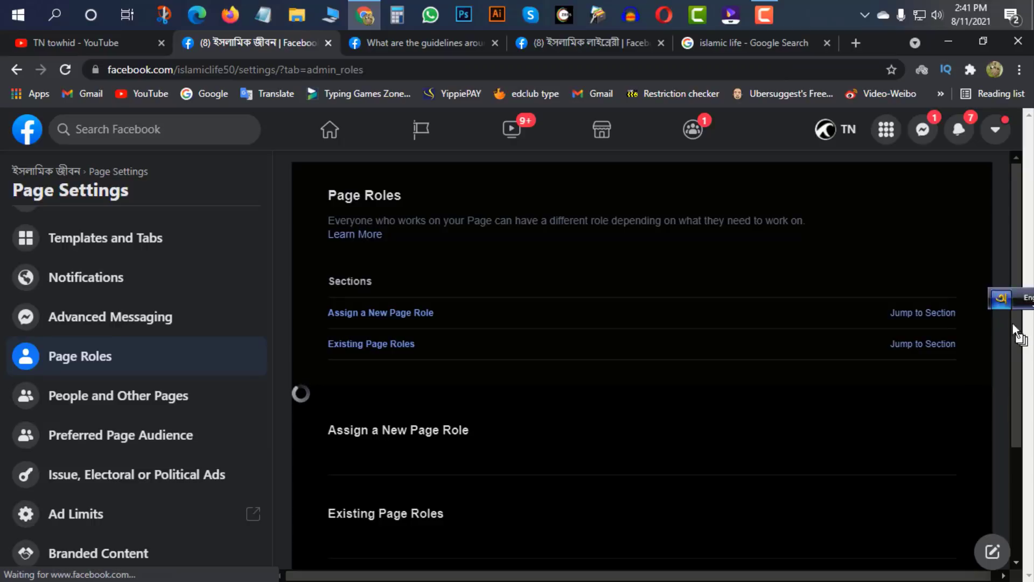
left_click_drag(1012, 301, 1016, 439)
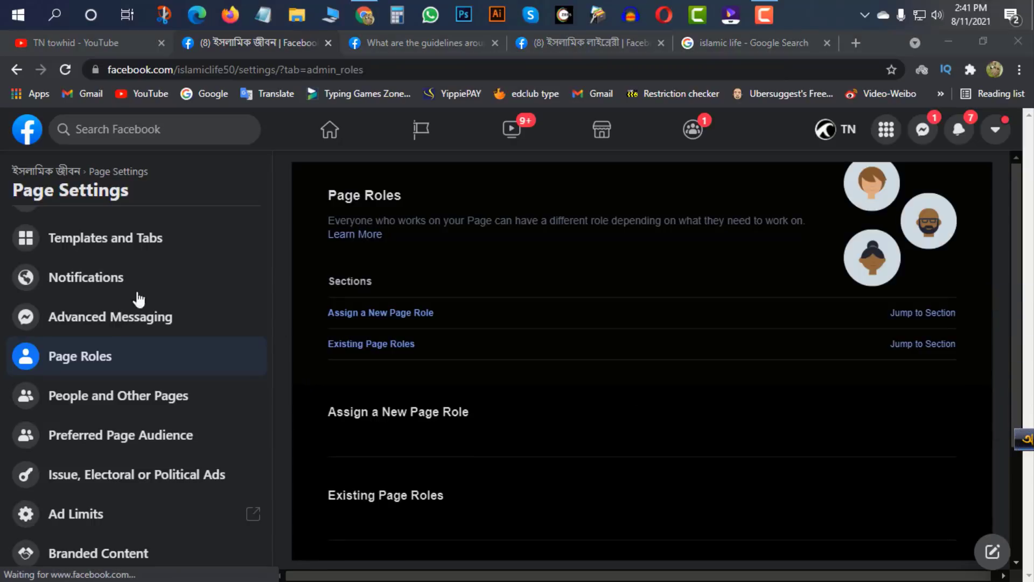
scroll(370, 346, "down", 3)
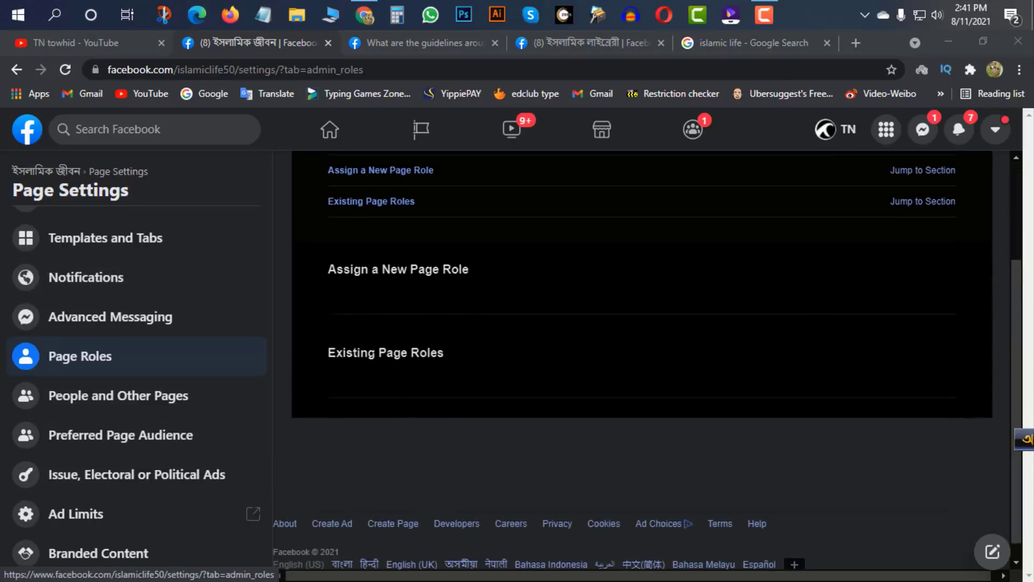
Step: Review the Page Roles sections and enter a person's name as the candidate for a new page role
scroll(397, 360, "up", 3)
scroll(425, 365, "up", 1)
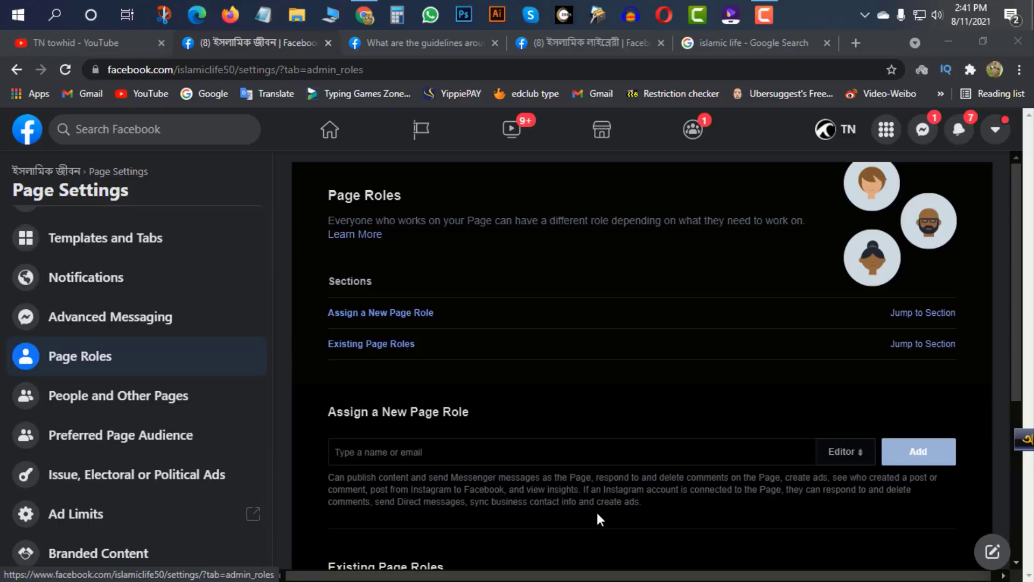
scroll(597, 512, "down", 5)
scroll(580, 501, "up", 4)
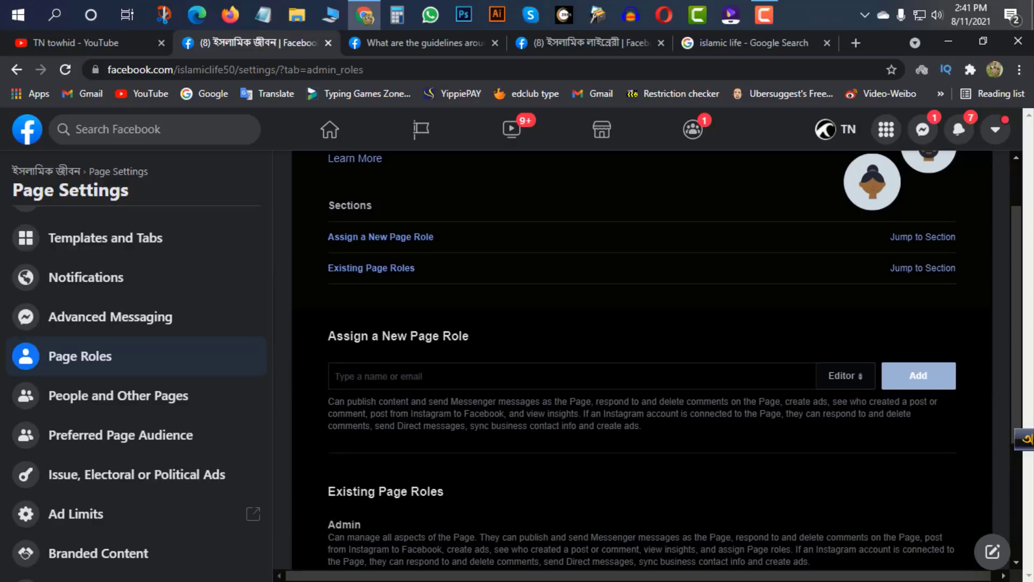
type("towh")
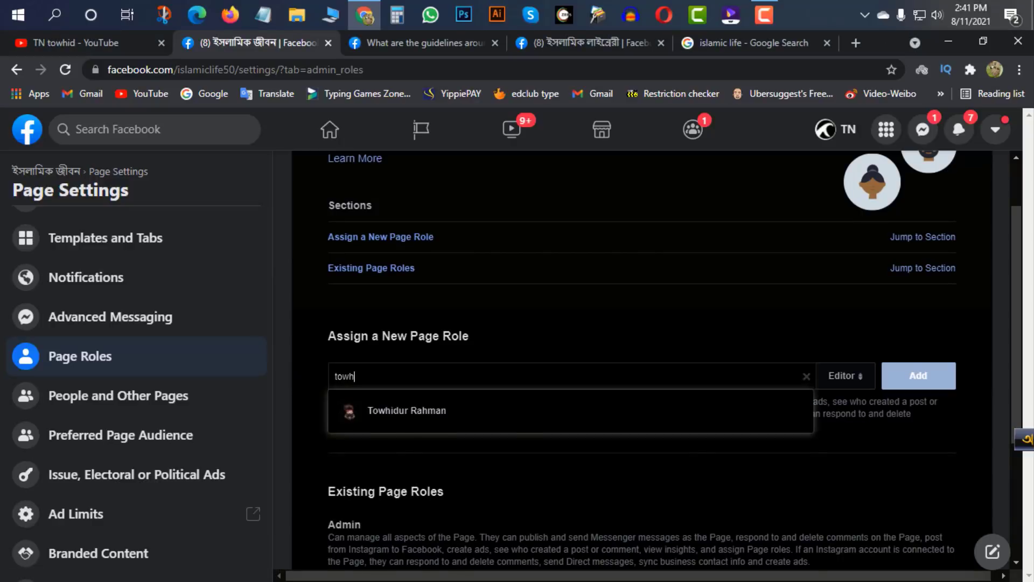
left_click(425, 415)
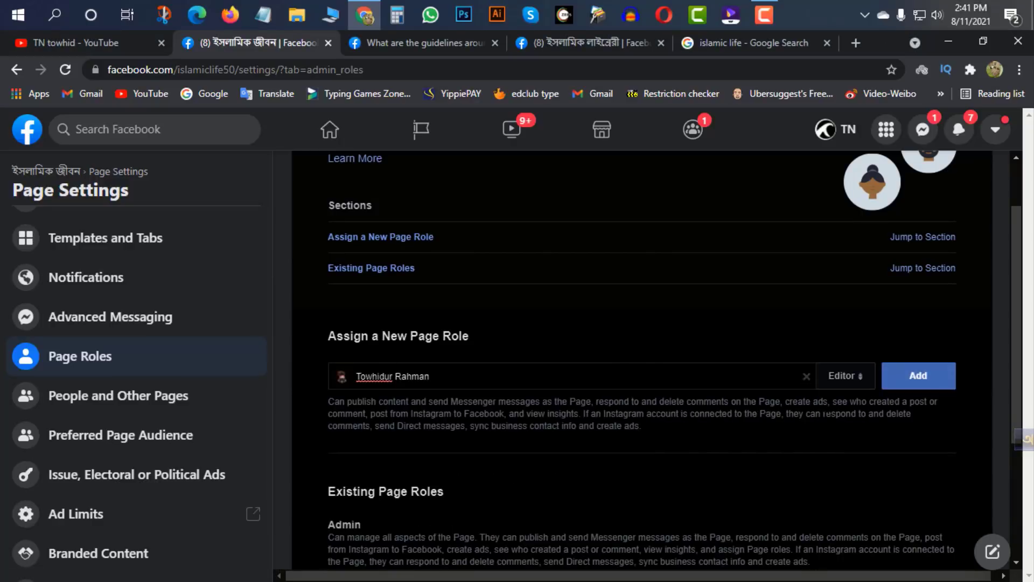
Step: Try the Admin role for the chosen person, switch back to Editor, and clear the person from the new role entry
left_click(845, 376)
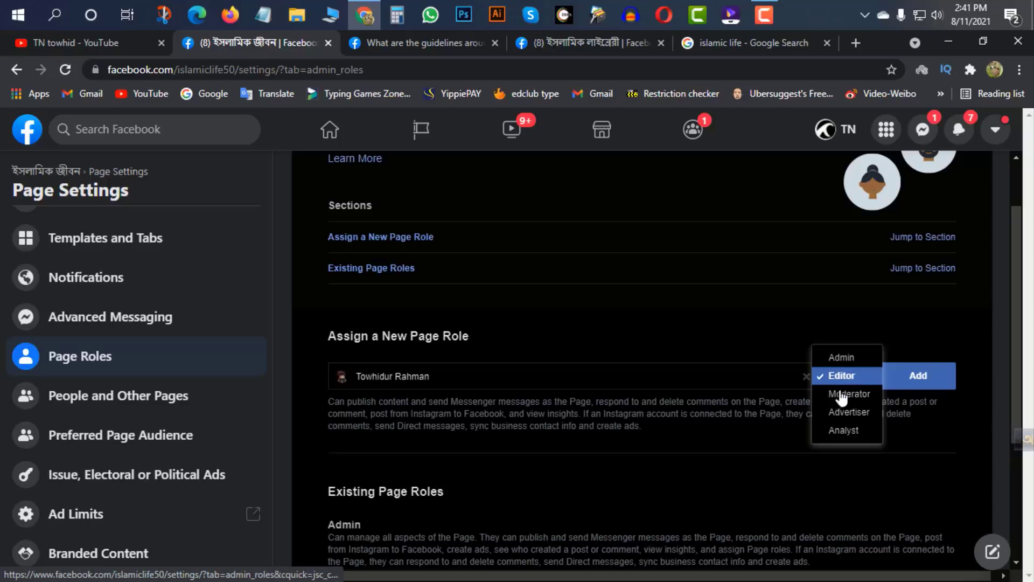
left_click(846, 357)
left_click(838, 411)
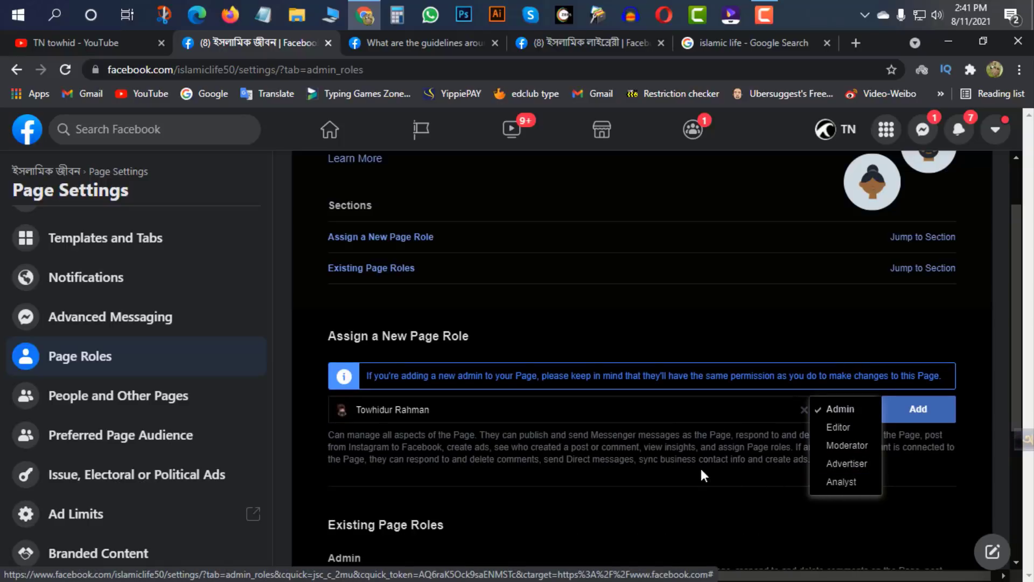
left_click(861, 428)
left_click(865, 374)
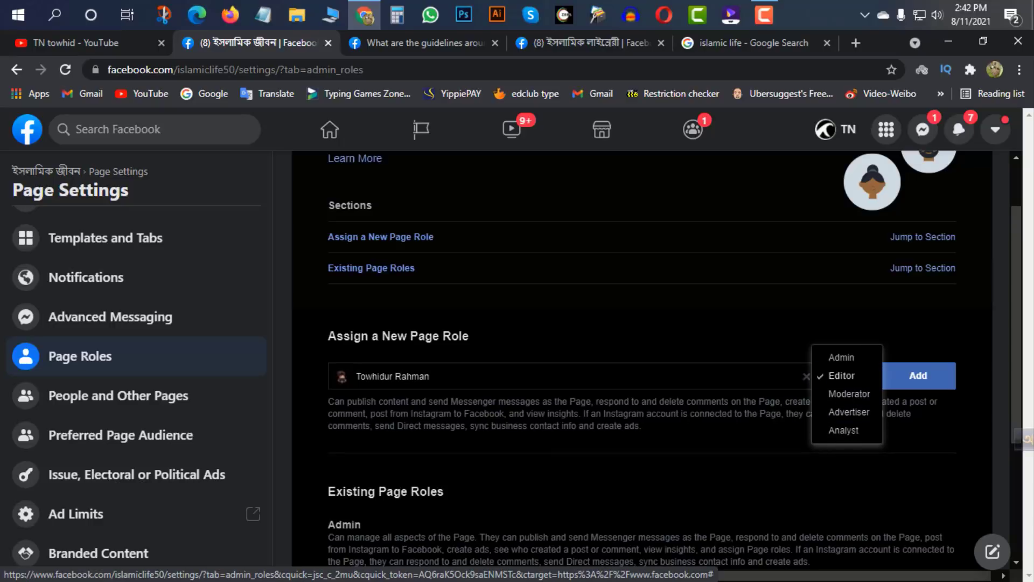
left_click(659, 420)
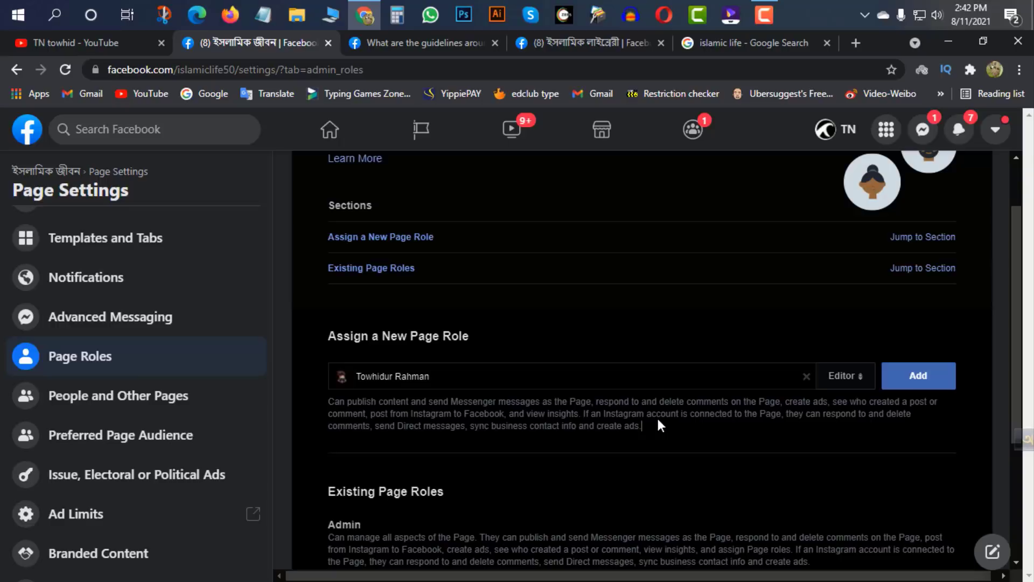
left_click(806, 376)
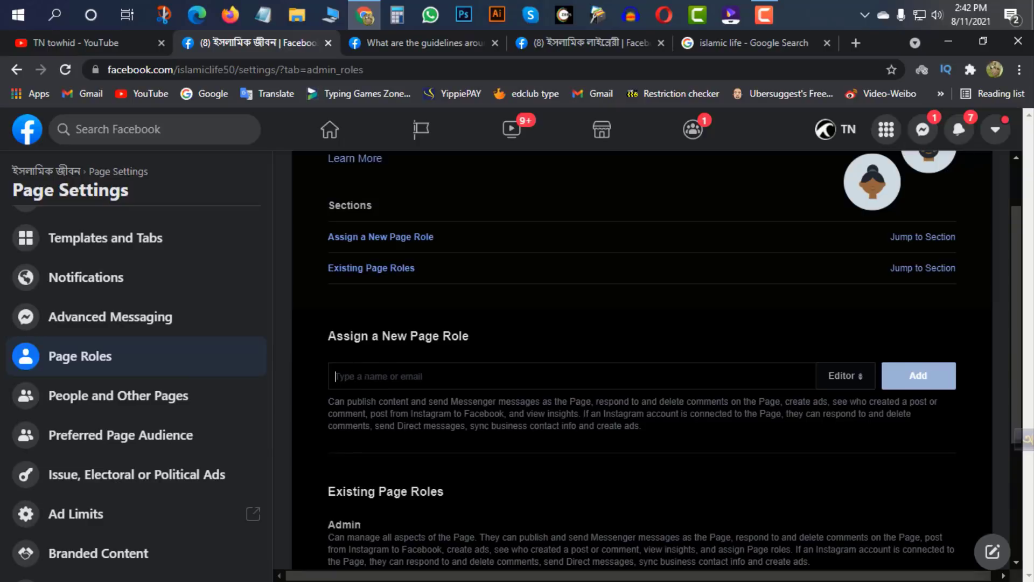
Step: Enter another person for a new page role with the Admin role selected, and clear the entry without adding them
type("a")
left_click(431, 411)
left_click(845, 376)
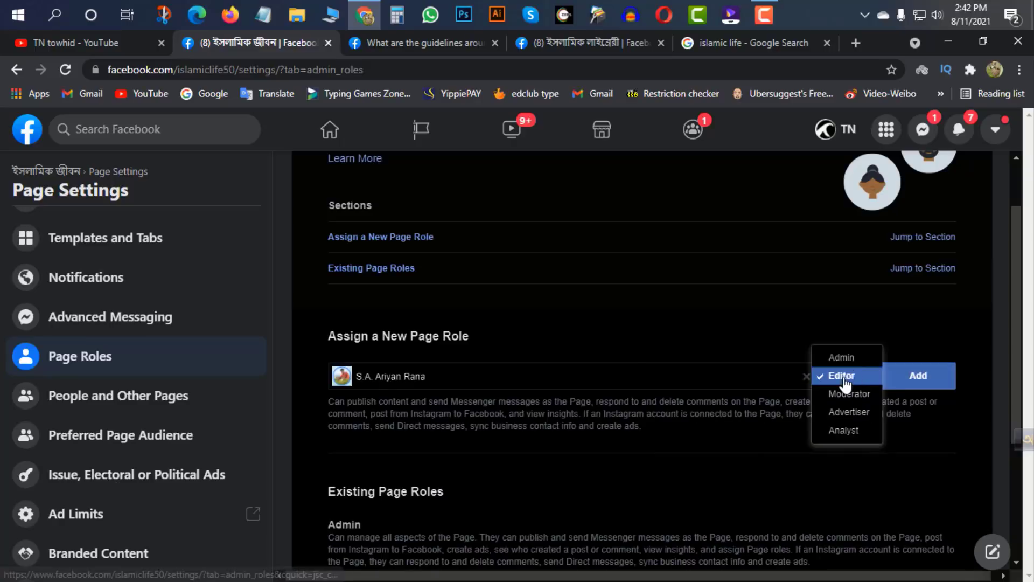
left_click(837, 354)
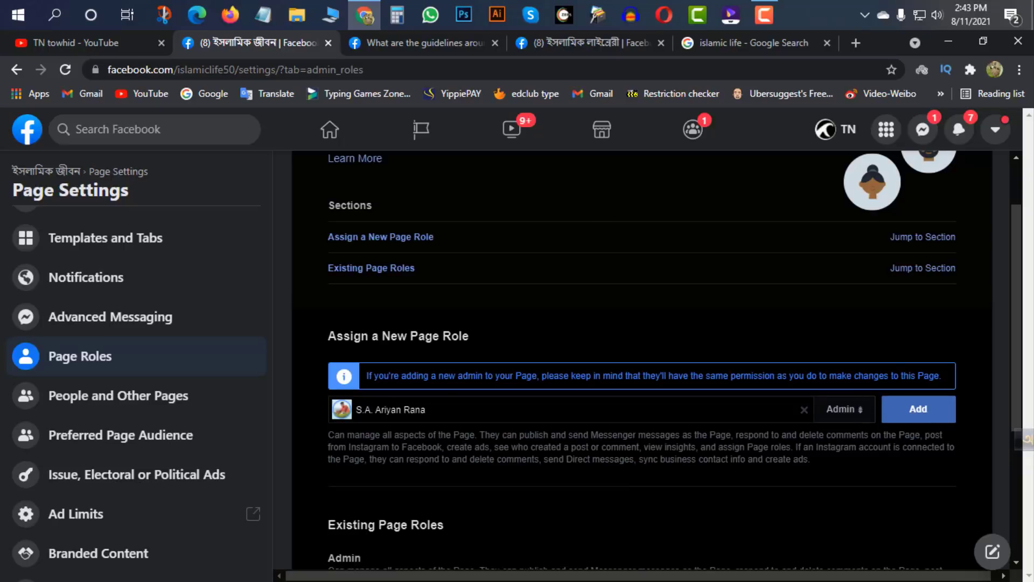
left_click(804, 410)
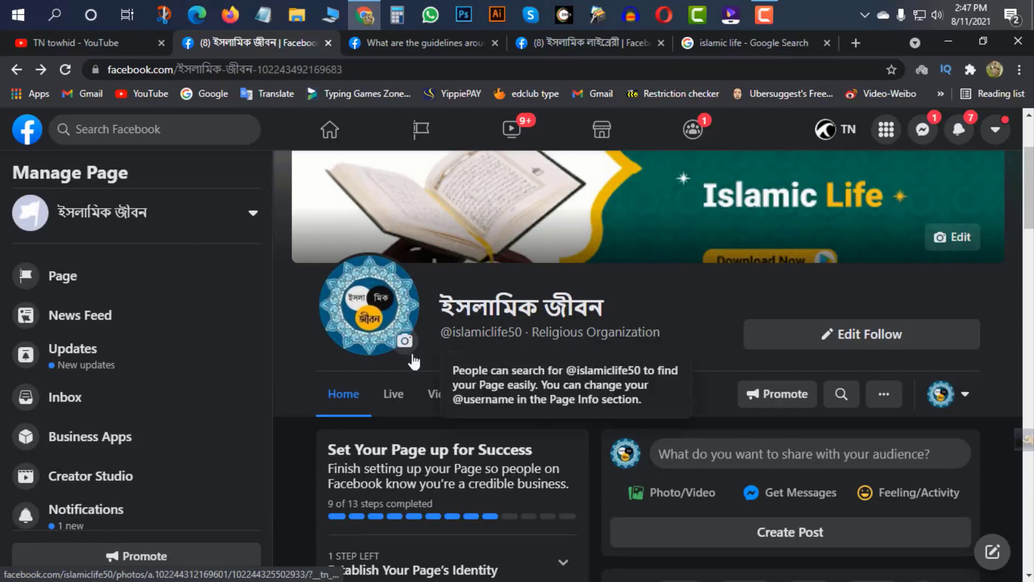
Step: View the page's name, check the custom username guidelines article, and look through the page's management options
left_click_drag(454, 306, 574, 309)
left_click(530, 309)
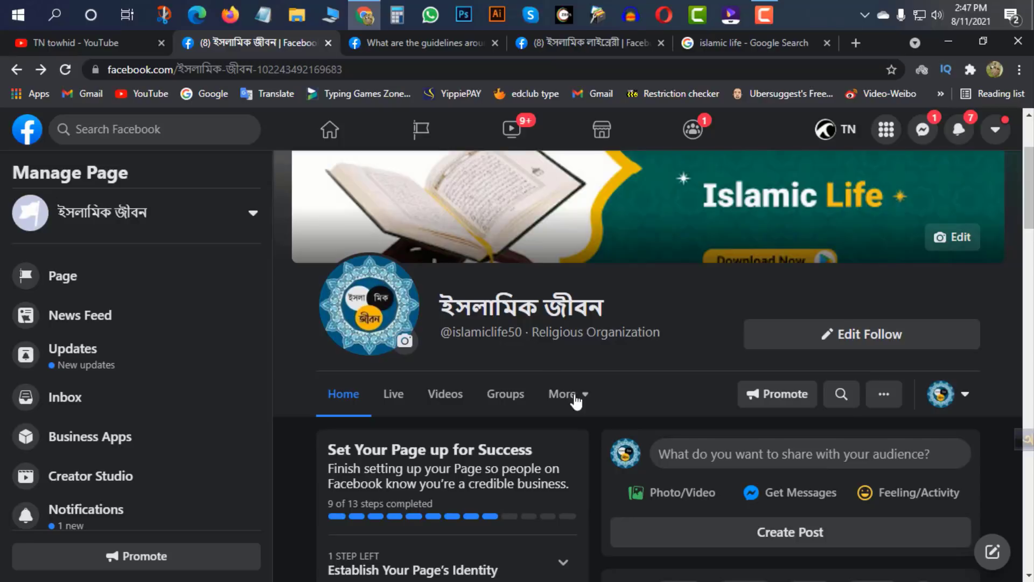
left_click(385, 45)
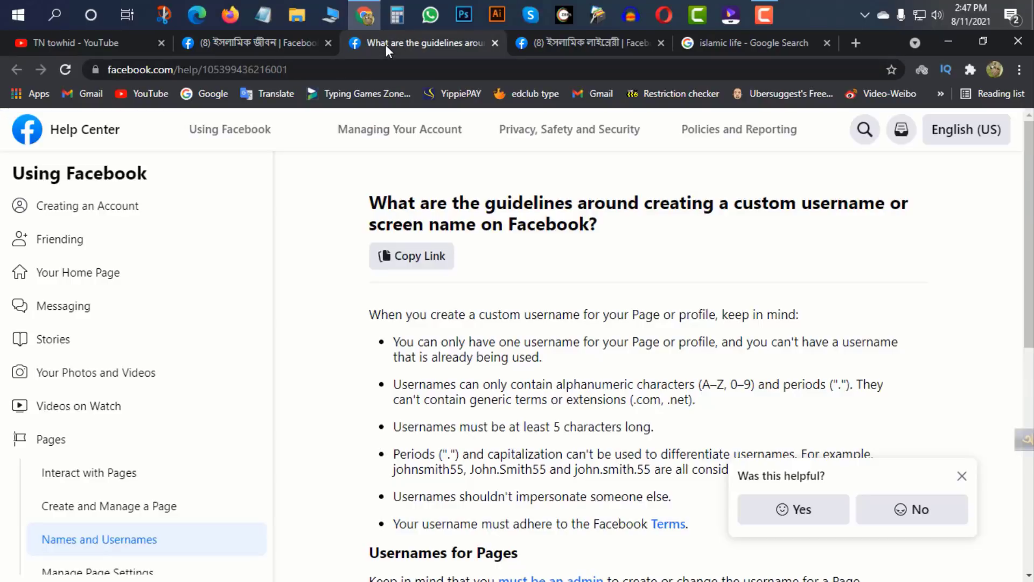
left_click(264, 49)
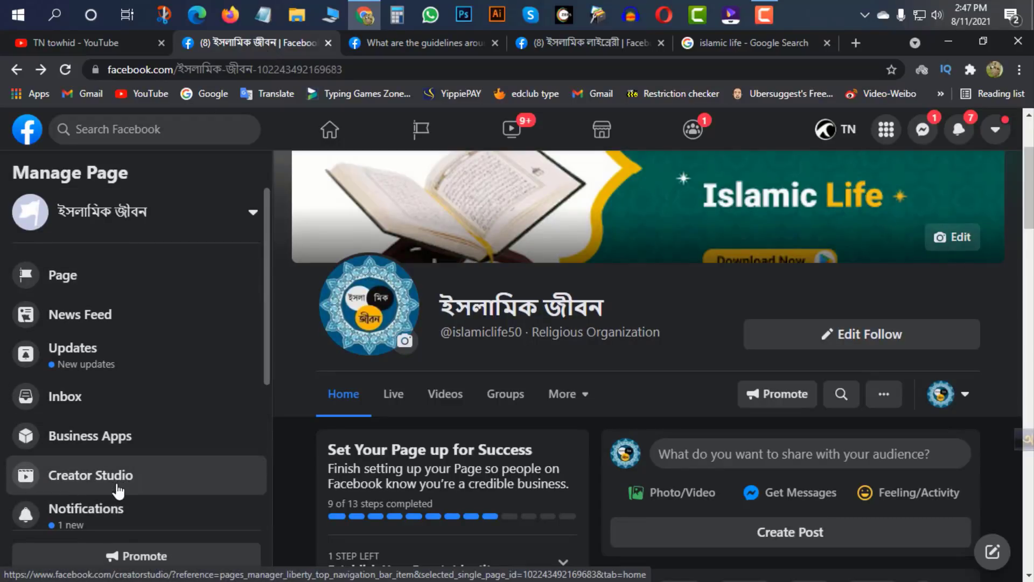
scroll(162, 377, "down", 2)
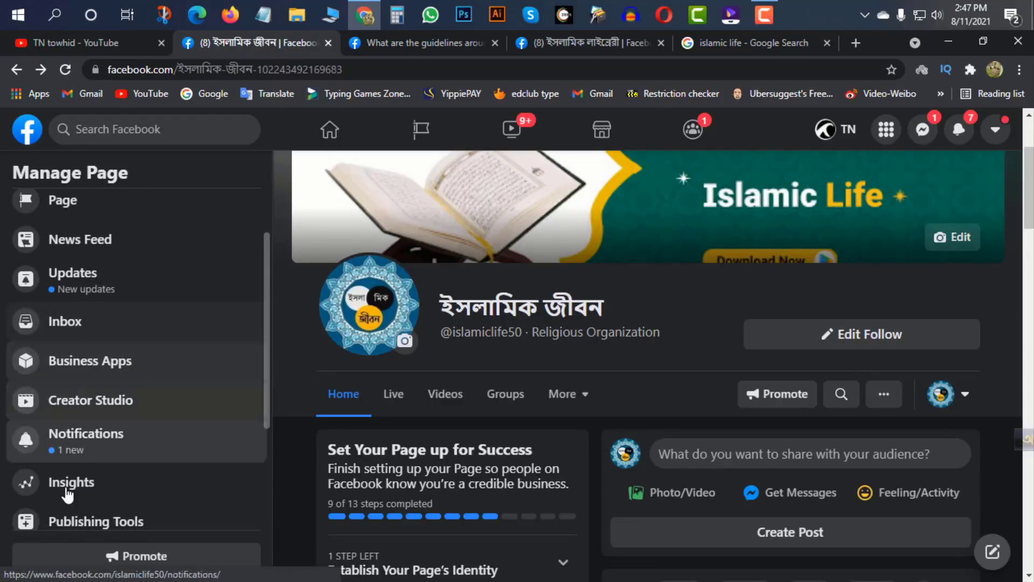
Step: Search Google for "facebook creator studio", open Creator Studio and go to its Monetization section
left_click(758, 44)
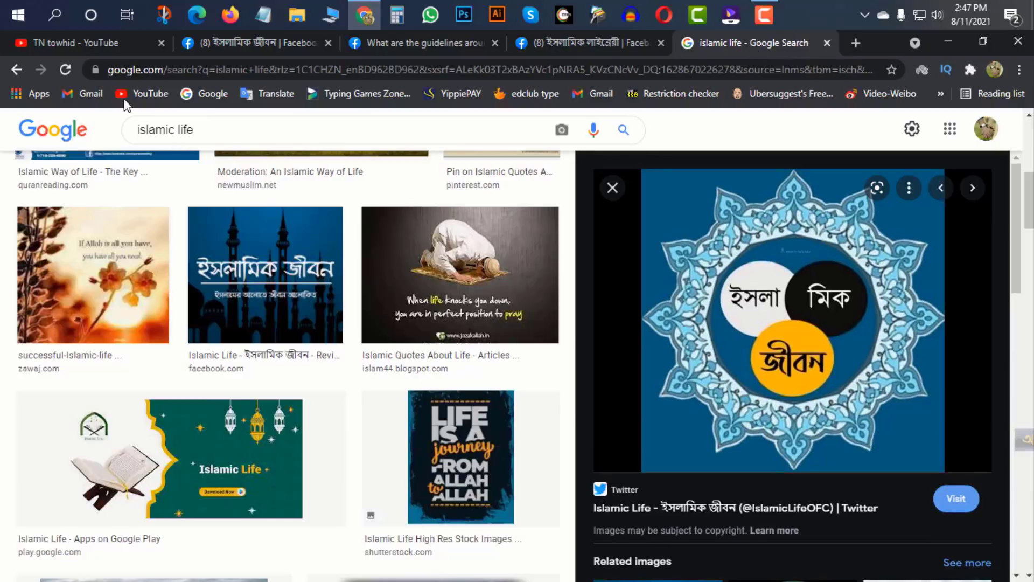
left_click(197, 94)
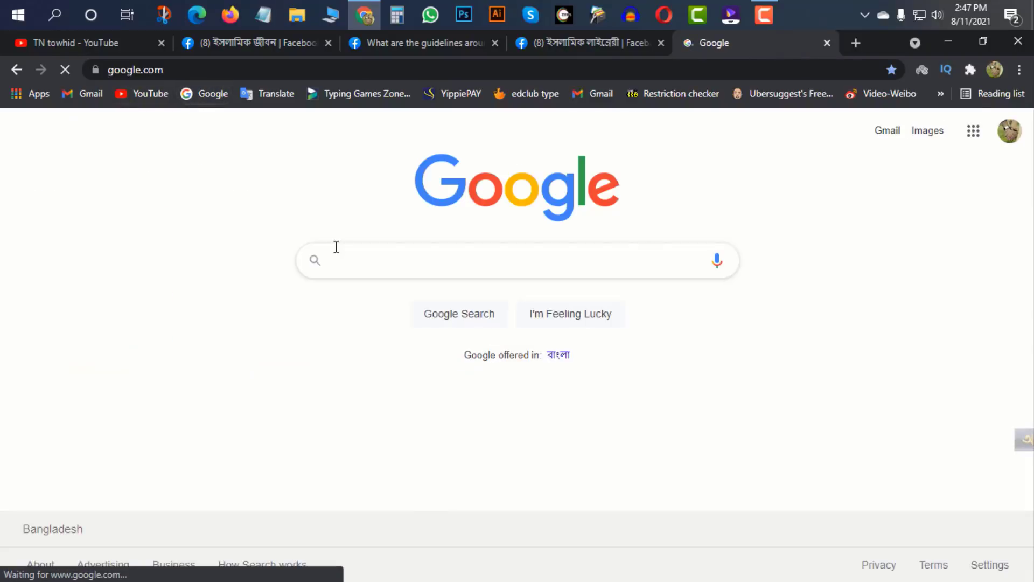
left_click(346, 265)
type("fa")
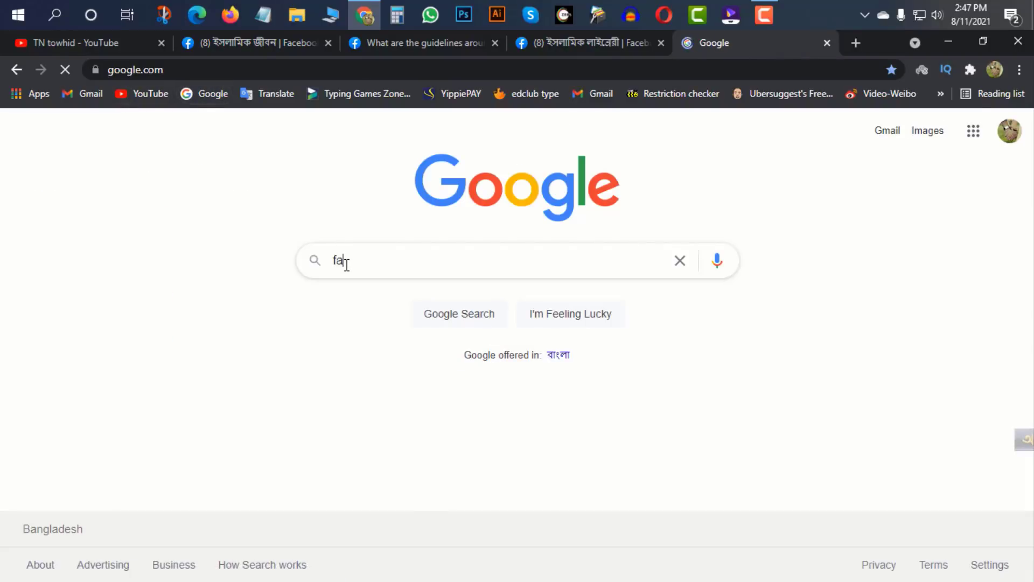
type("ceboo")
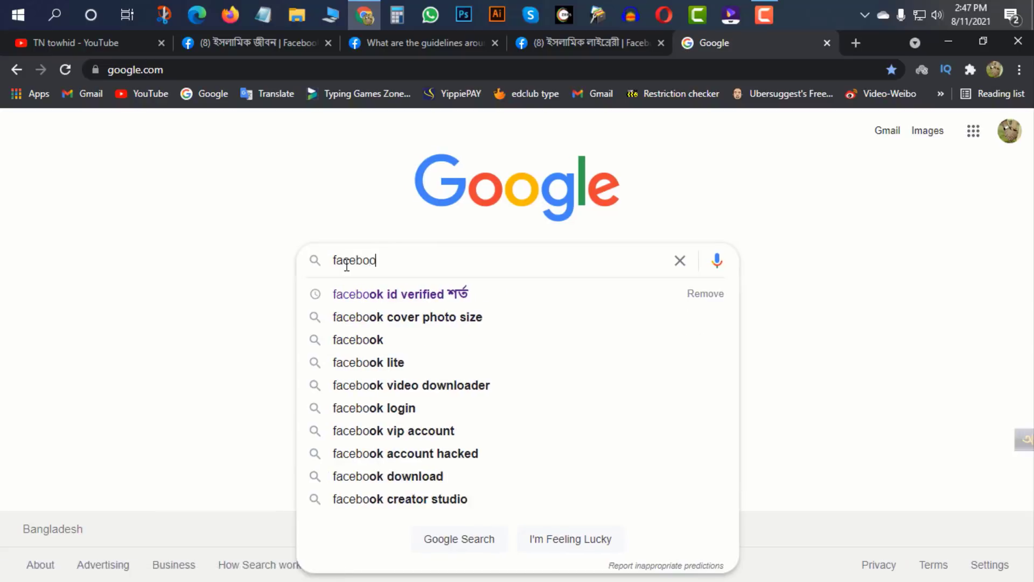
left_click(399, 499)
left_click(215, 287)
left_click(76, 425)
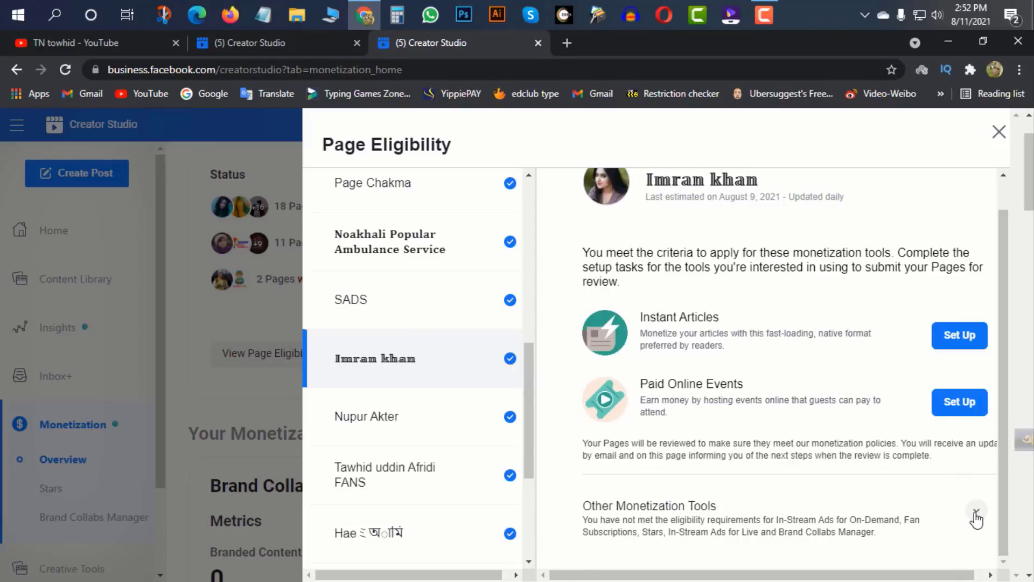
Step: Expand the other monetization tools in Page Eligibility and examine the follower, minutes-viewed and active-video criteria for In-Stream Ads for On-Demand
left_click(972, 511)
scroll(693, 389, "down", 5)
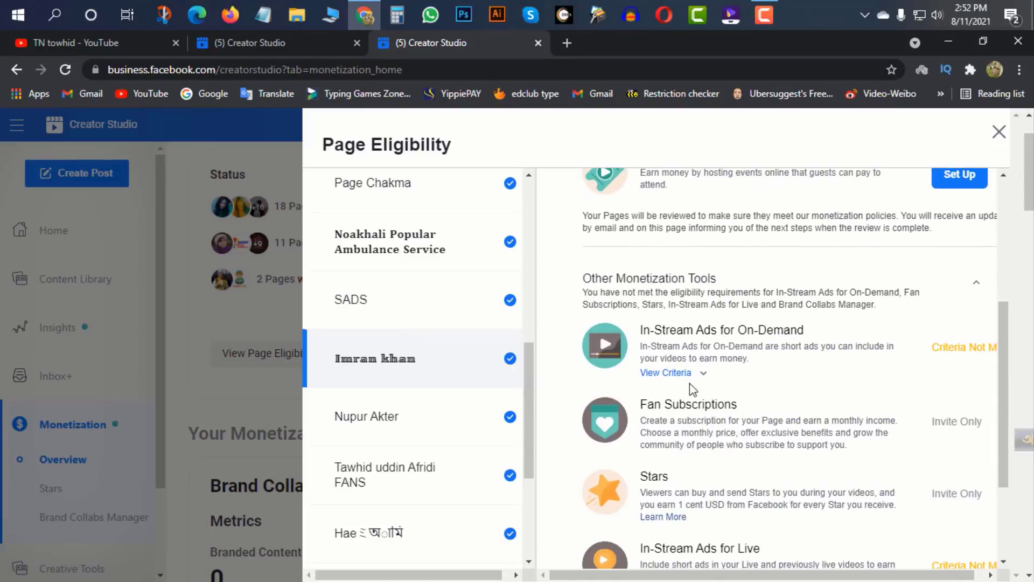
left_click(668, 373)
scroll(690, 383, "down", 4)
left_click_drag(747, 199, 825, 208)
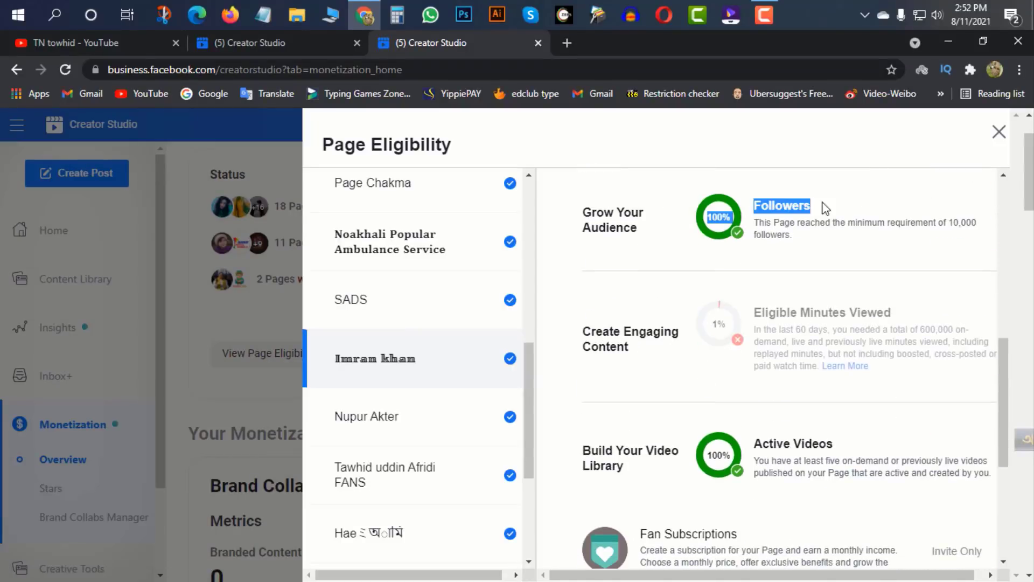
left_click_drag(754, 443, 829, 445)
left_click_drag(762, 327, 865, 329)
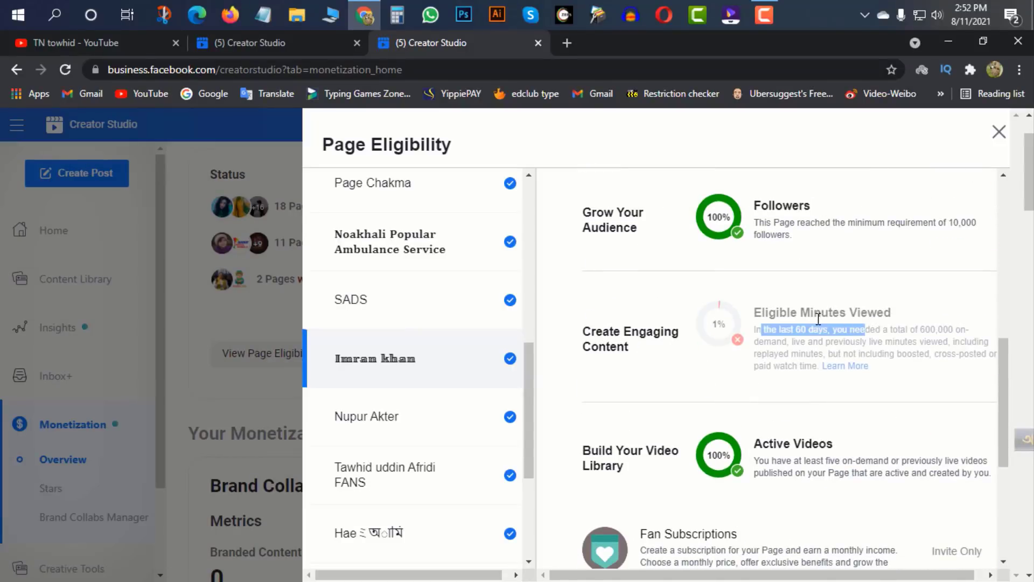
left_click(818, 319)
Step: View the SADS page's monetization eligibility, close the eligibility view, and switch to the ইসলামিক জীবন page's Monetization overview
scroll(854, 336, "up", 10)
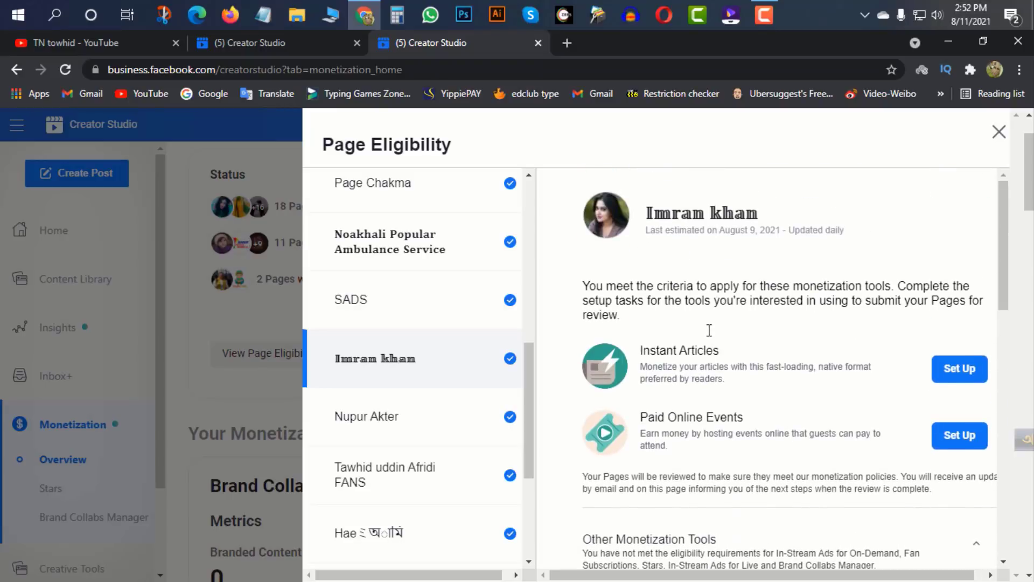
scroll(700, 469, "down", 5)
left_click(360, 299)
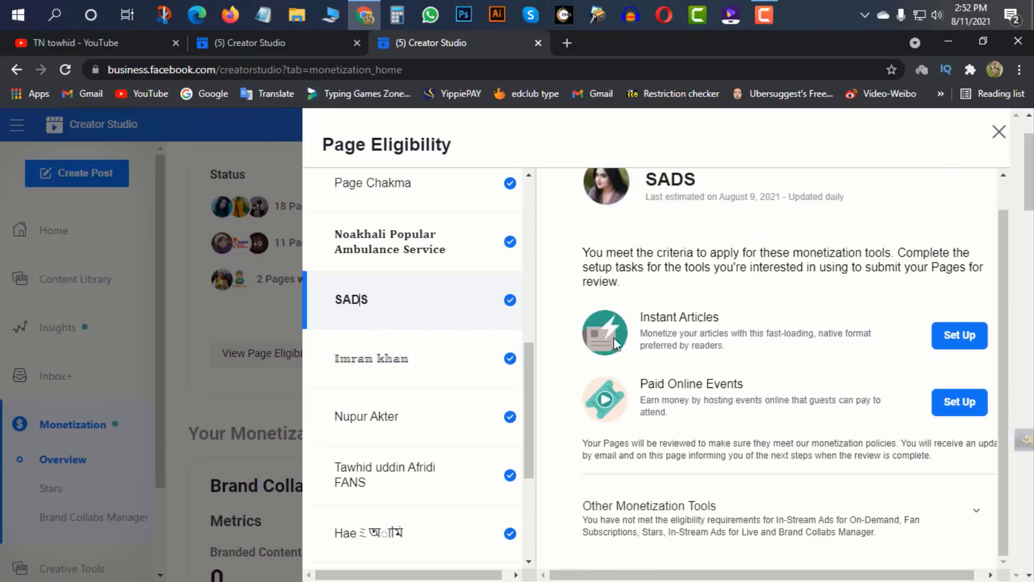
key("Escape")
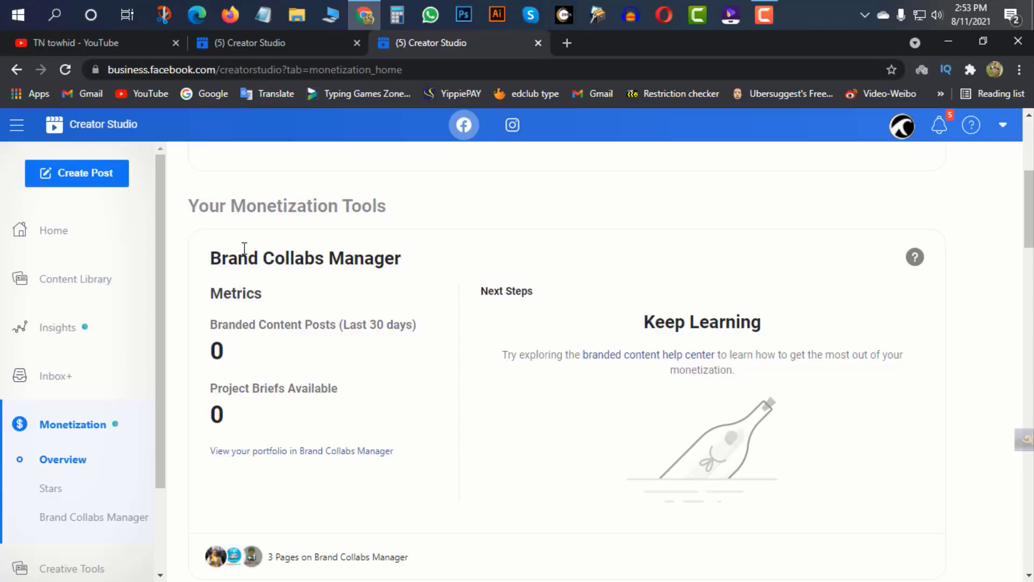
left_click(777, 15)
left_click(1000, 489)
left_click(219, 45)
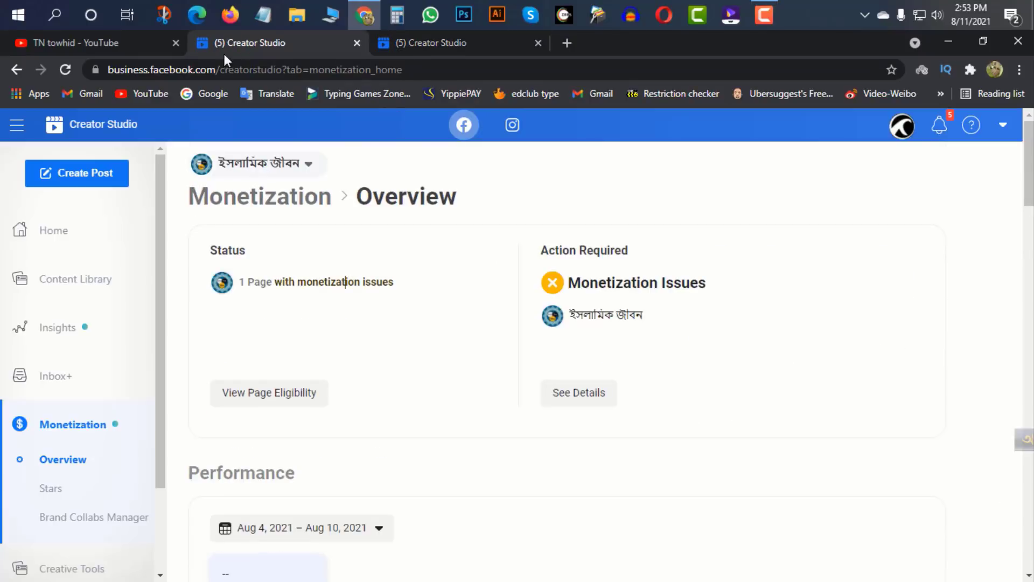
Step: Switch to the YouTube channel and browse its uploaded videos
left_click(88, 45)
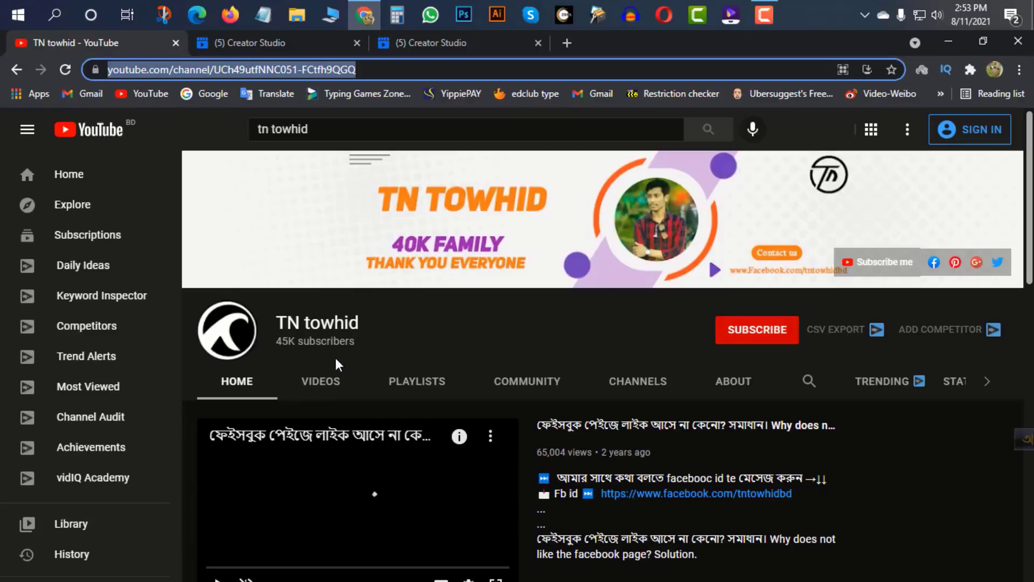
left_click(325, 386)
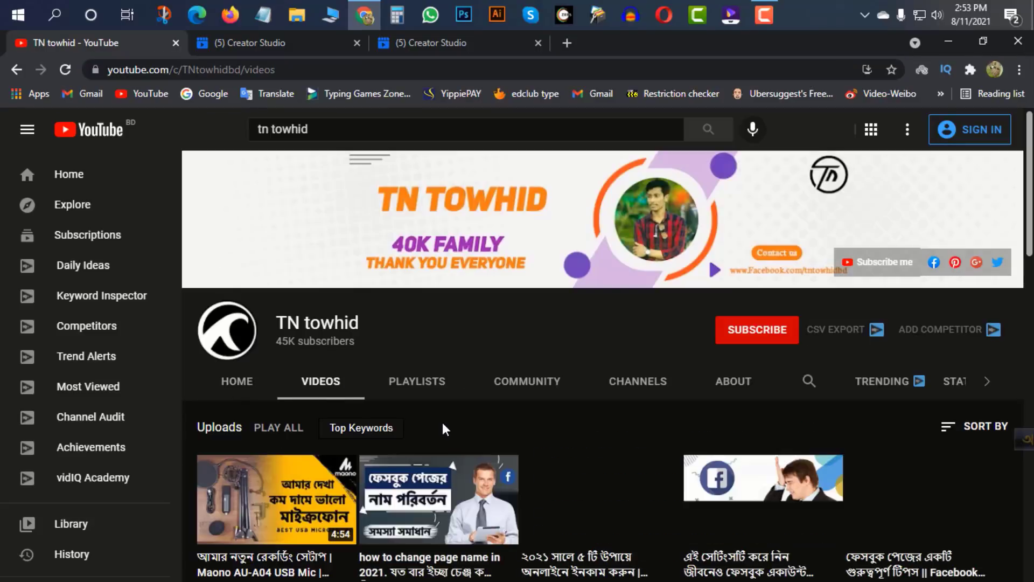
scroll(443, 428, "down", 4)
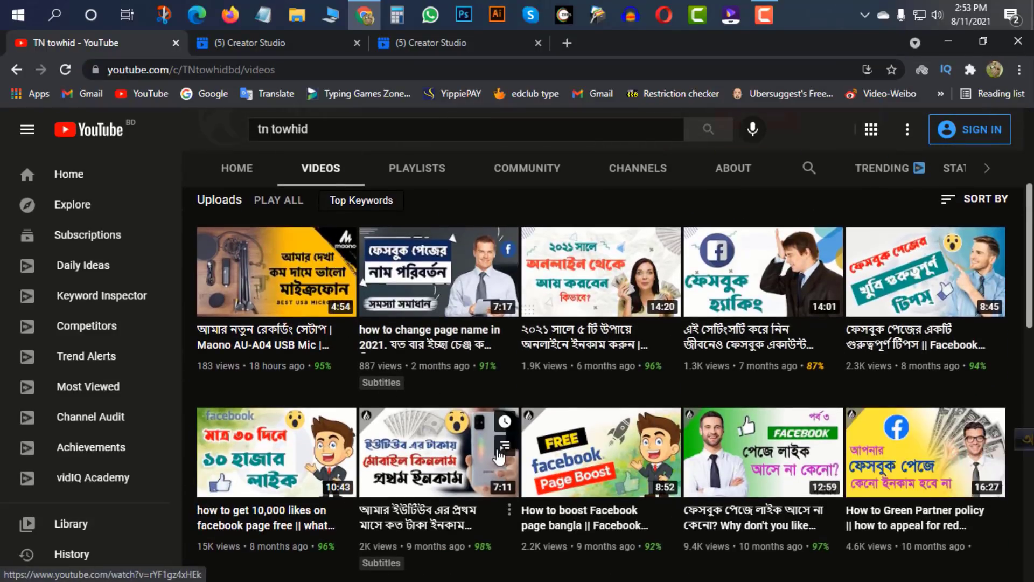
scroll(499, 457, "down", 1)
Step: Open the channel's playlists, play the "Facebook page promote" playlist and pause the playback
left_click(422, 185)
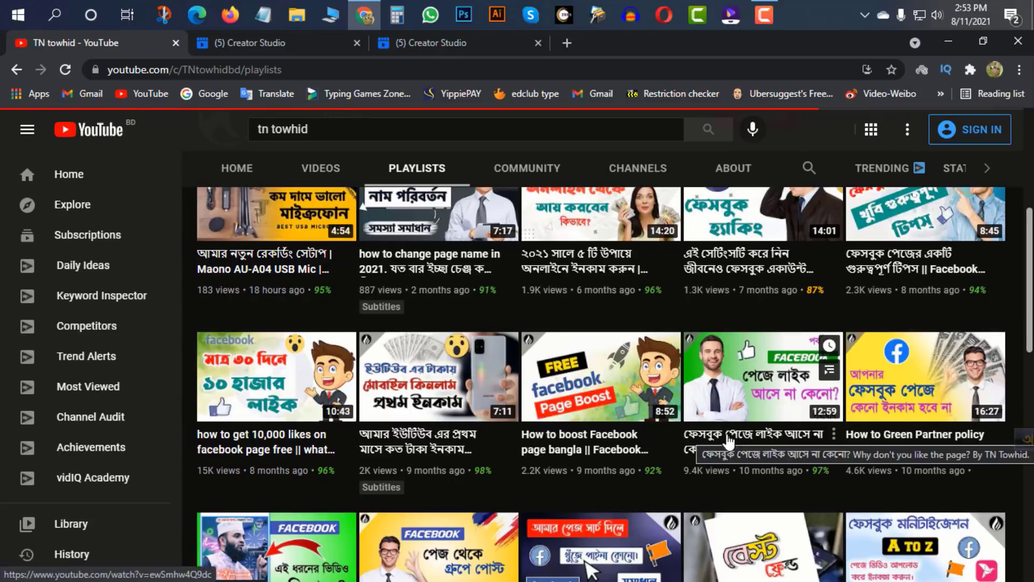
scroll(700, 439, "down", 2)
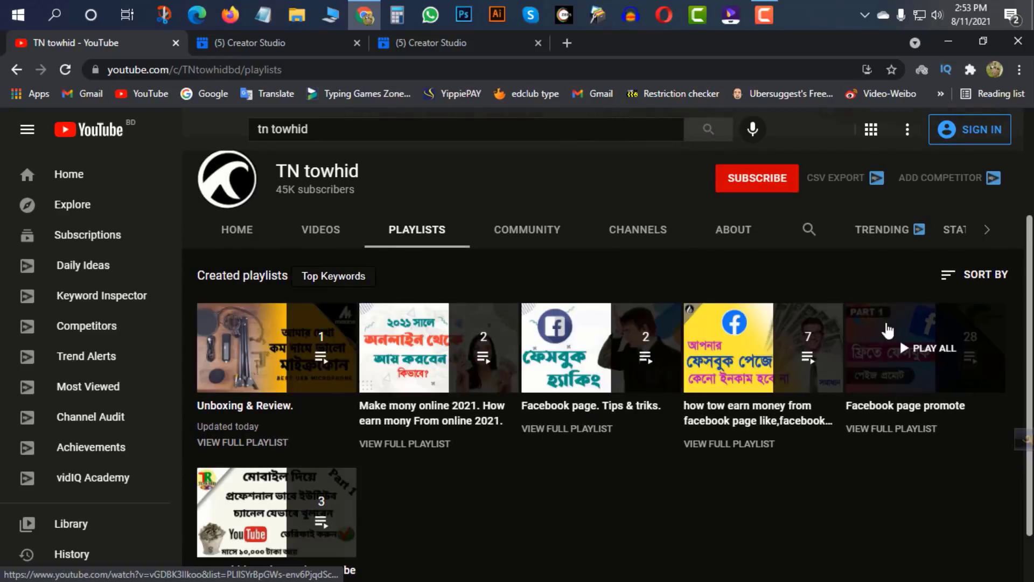
left_click(899, 349)
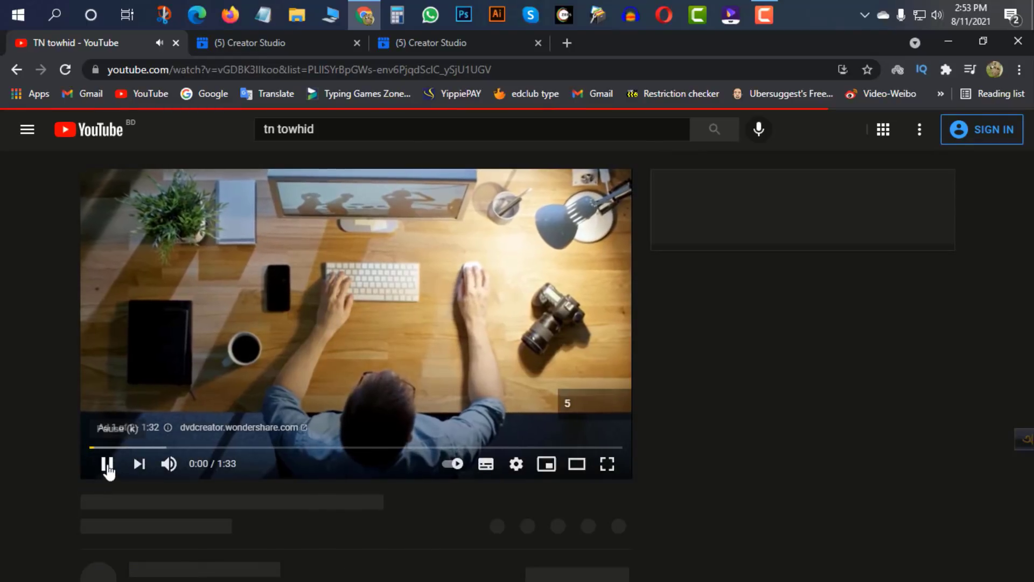
left_click(106, 465)
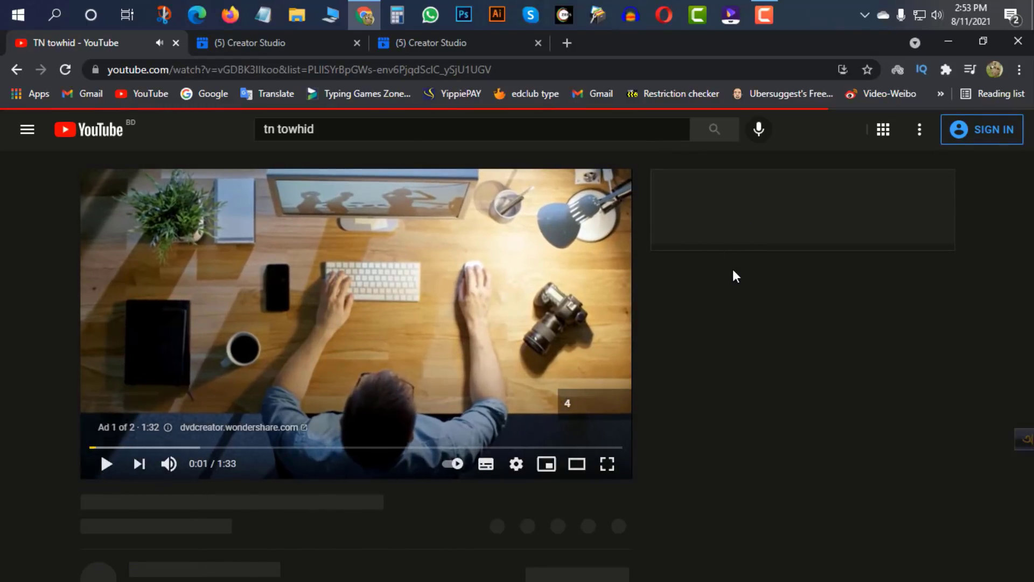
Step: Browse the videos listed in the "Facebook page promote" playlist and try to like the current video
scroll(786, 361, "down", 4)
scroll(786, 364, "down", 20)
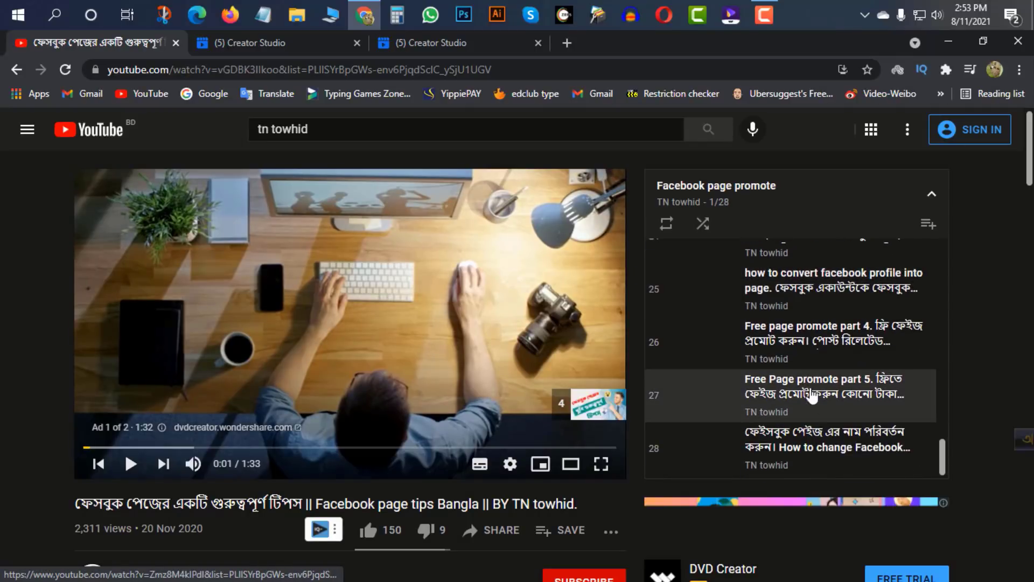
scroll(824, 417, "up", 20)
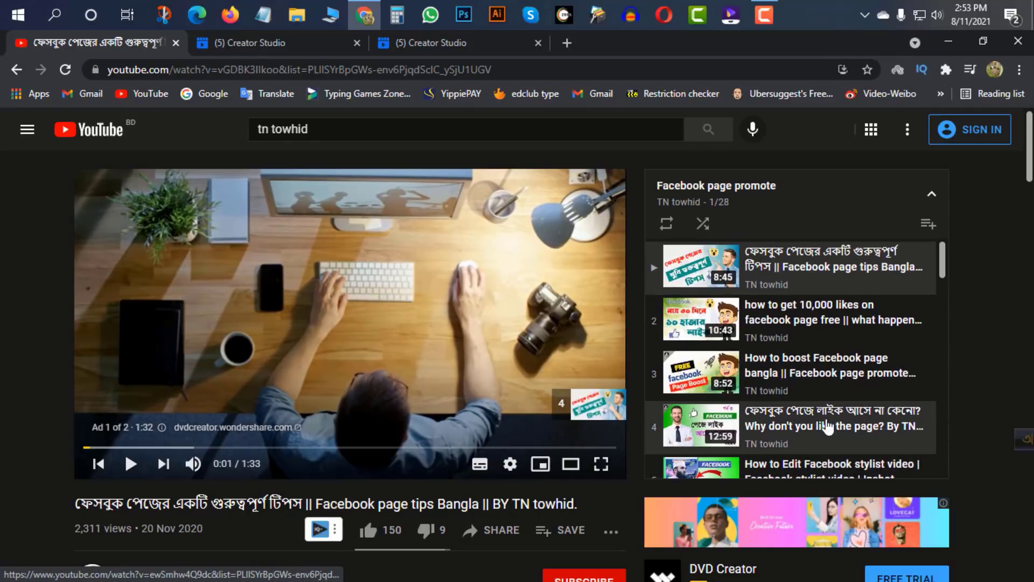
scroll(784, 385, "down", 3)
scroll(784, 385, "down", 20)
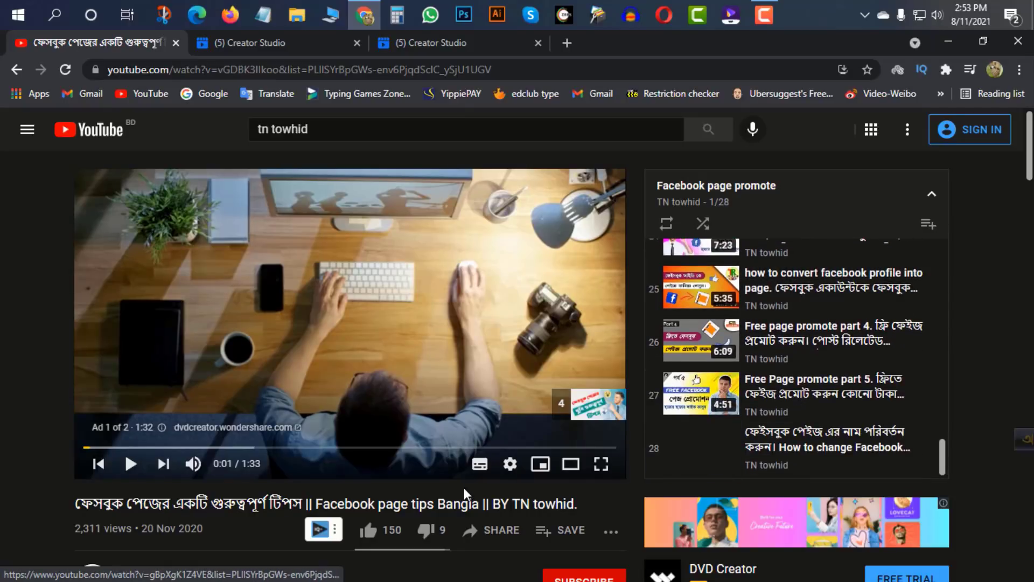
left_click(369, 530)
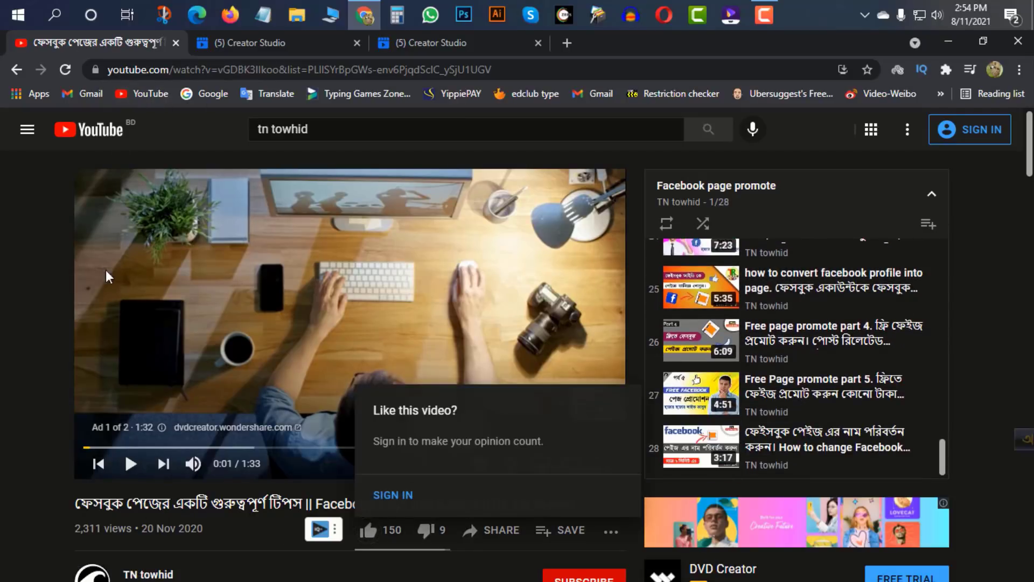
Step: Switch to Creator Studio and view the Monetization overviews of the ইসলামিক জীবন page and of all pages
left_click(238, 44)
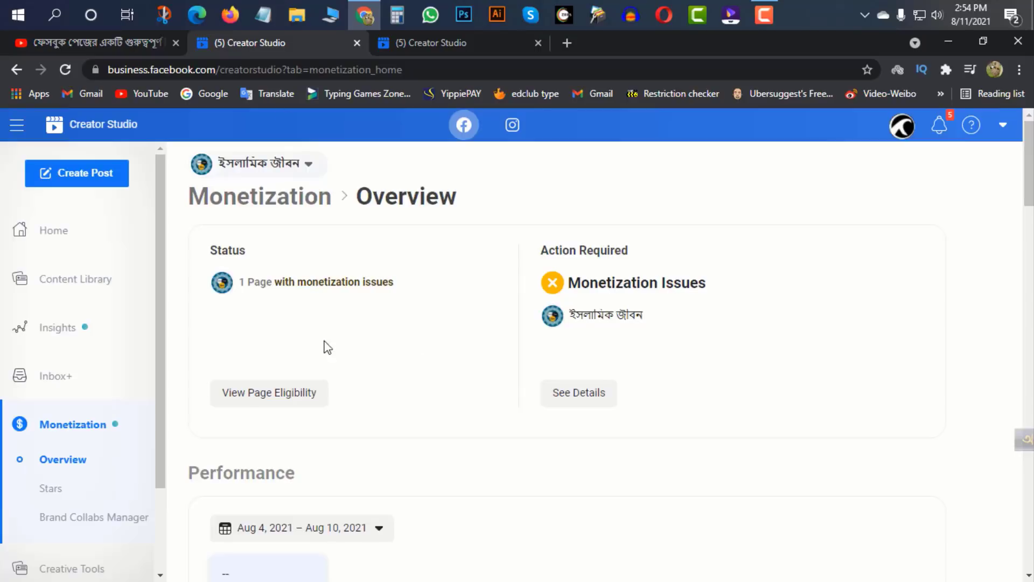
left_click(438, 42)
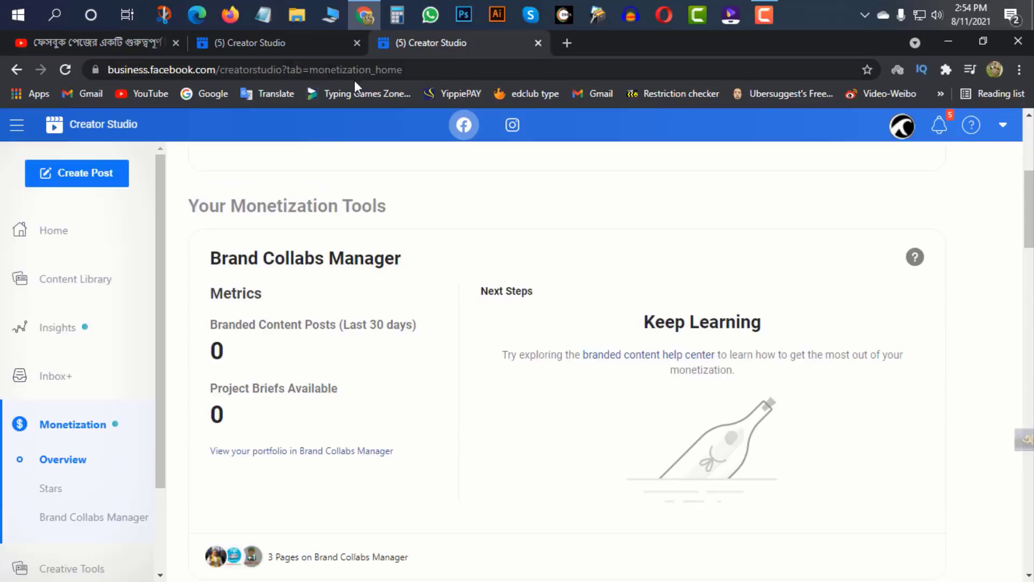
left_click(280, 47)
left_click(449, 44)
Step: Switch to Calculator, enter 500 and close it
left_click(397, 15)
left_click(305, 477)
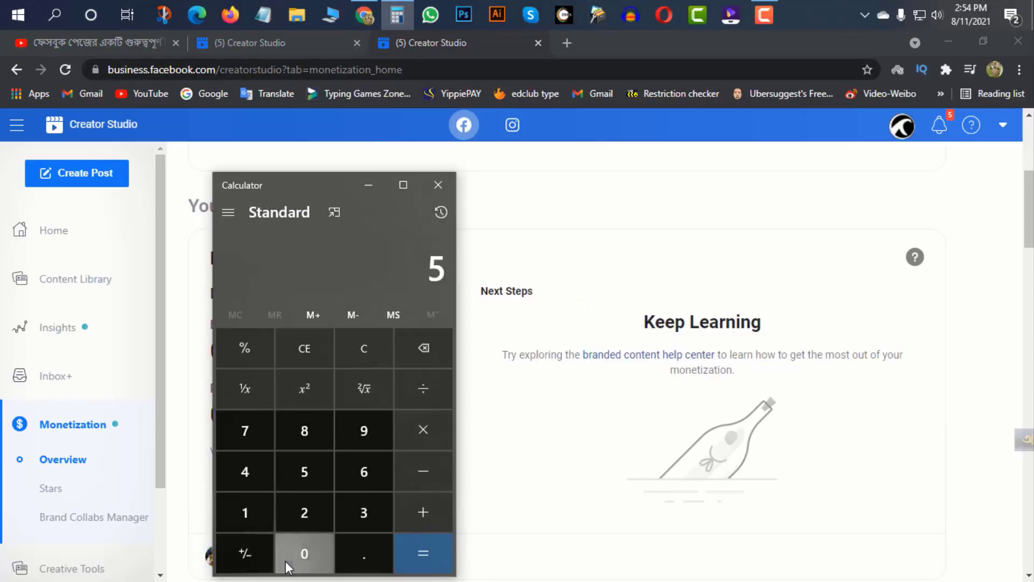
left_click(286, 561)
left_click(285, 561)
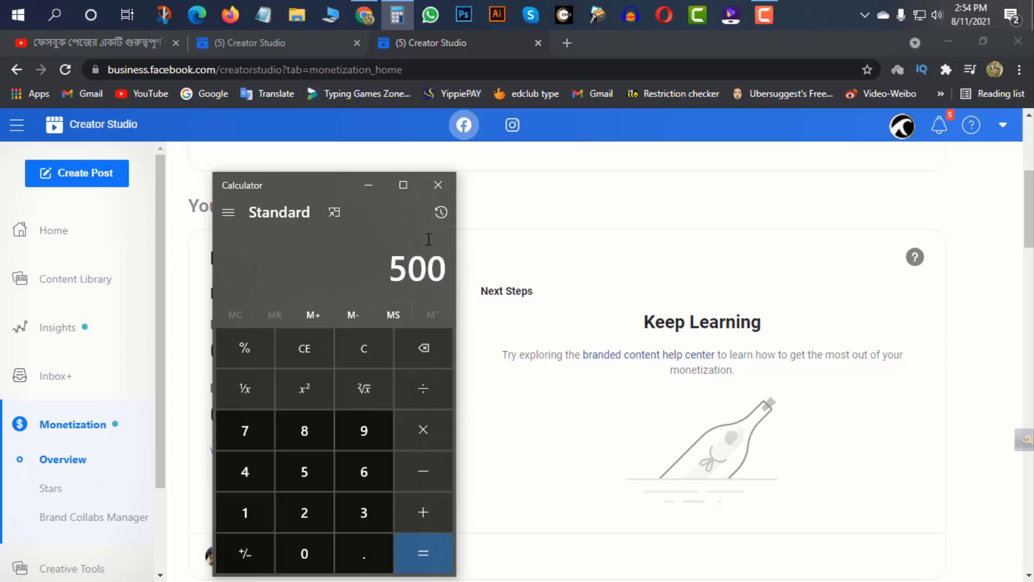
left_click(438, 185)
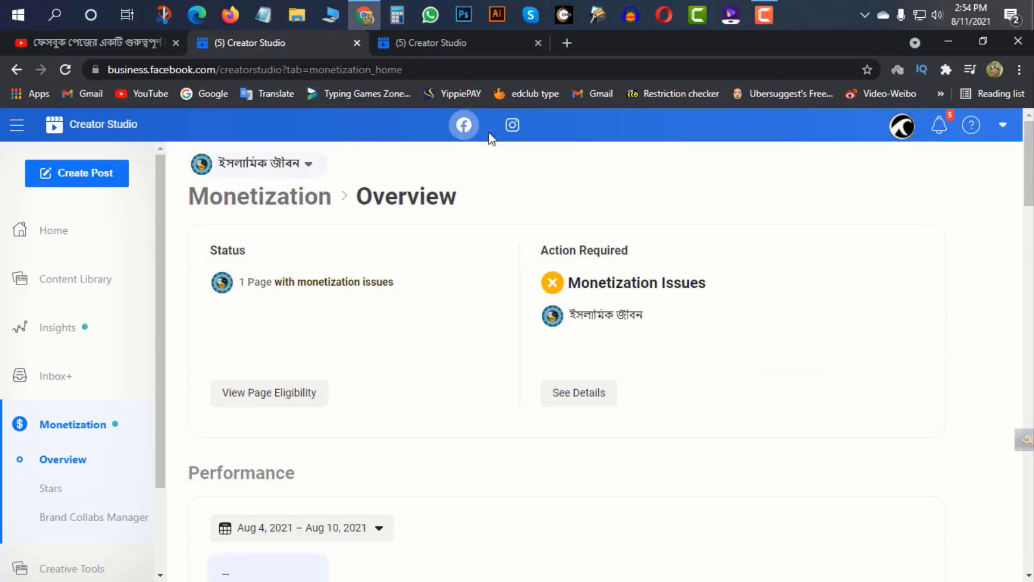
Step: Return from the ইসলামিক জীবন page's Monetization overview to its Facebook page
left_click(464, 40)
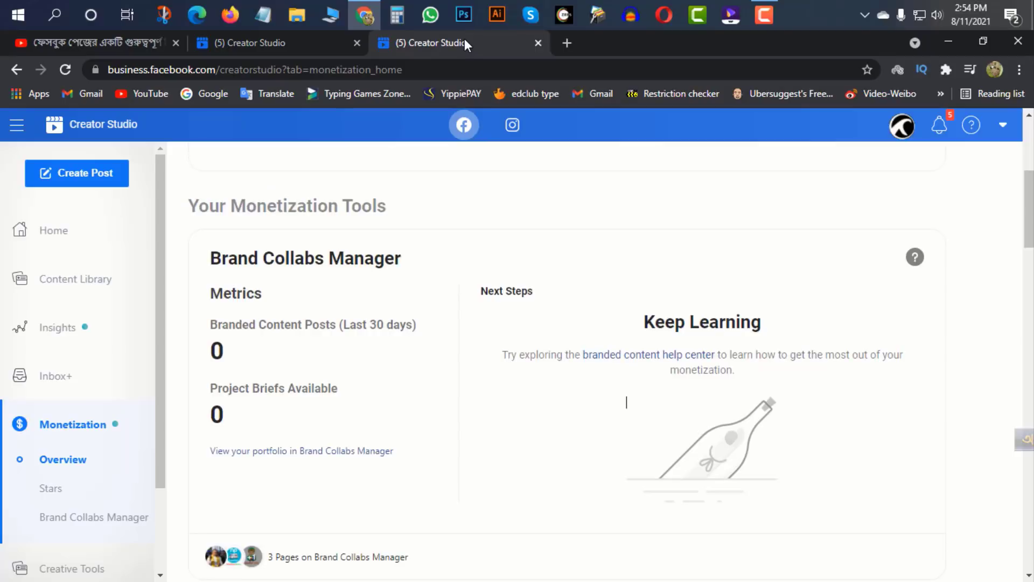
left_click(250, 48)
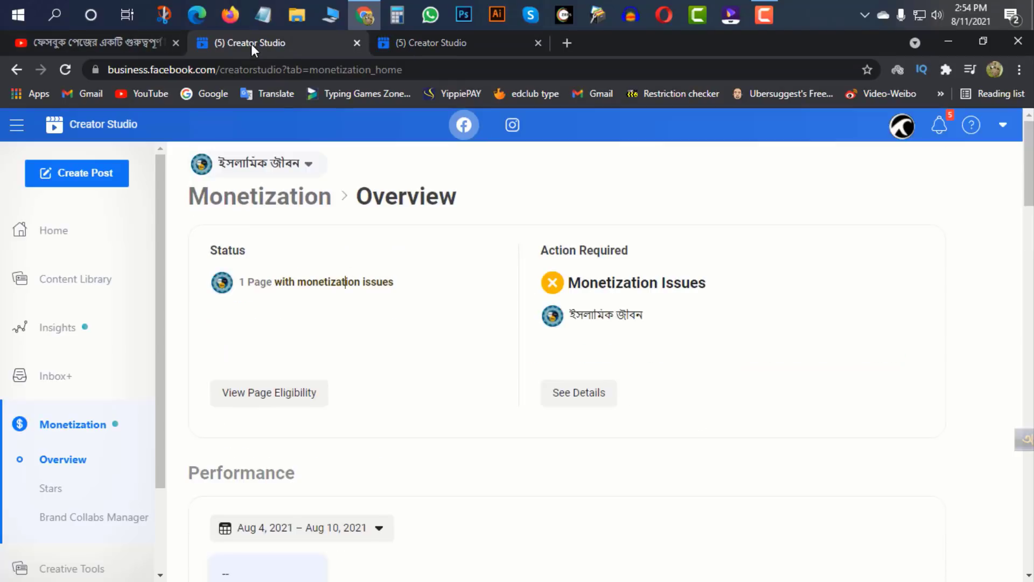
left_click(16, 70)
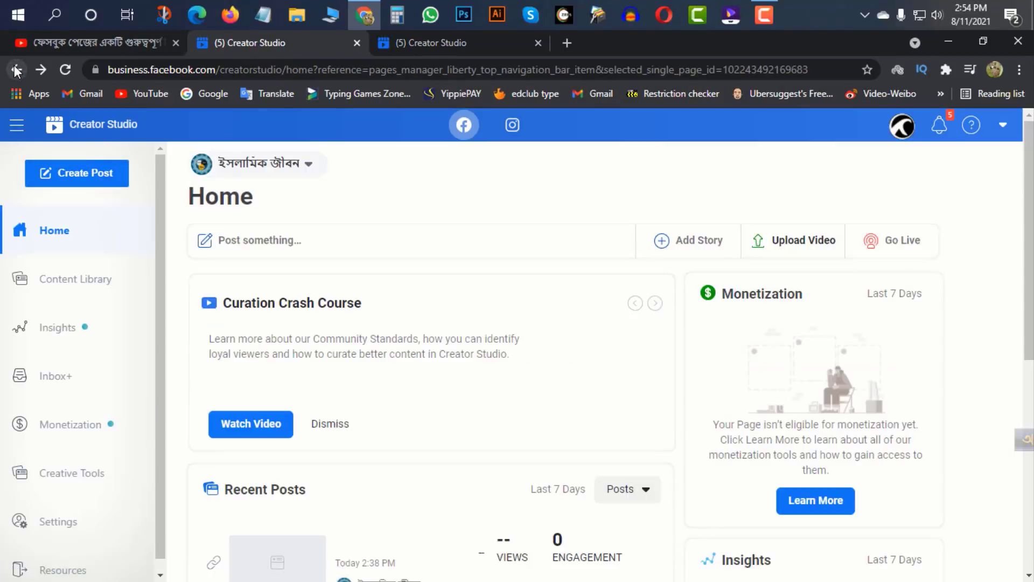
left_click(16, 69)
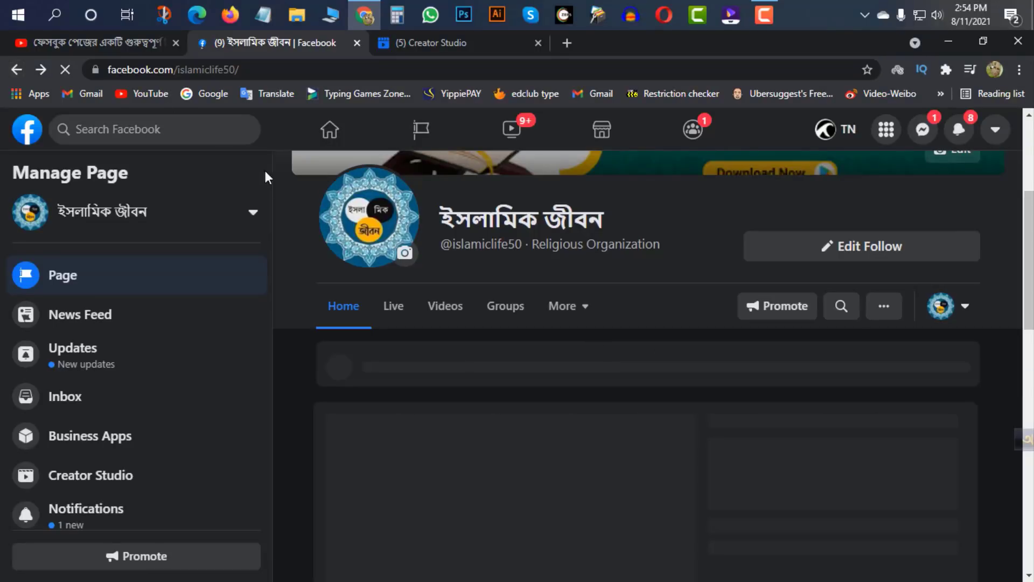
Step: Open the Content Library posts for all managed pages in Creator Studio and filter the post type to Video
left_click(424, 46)
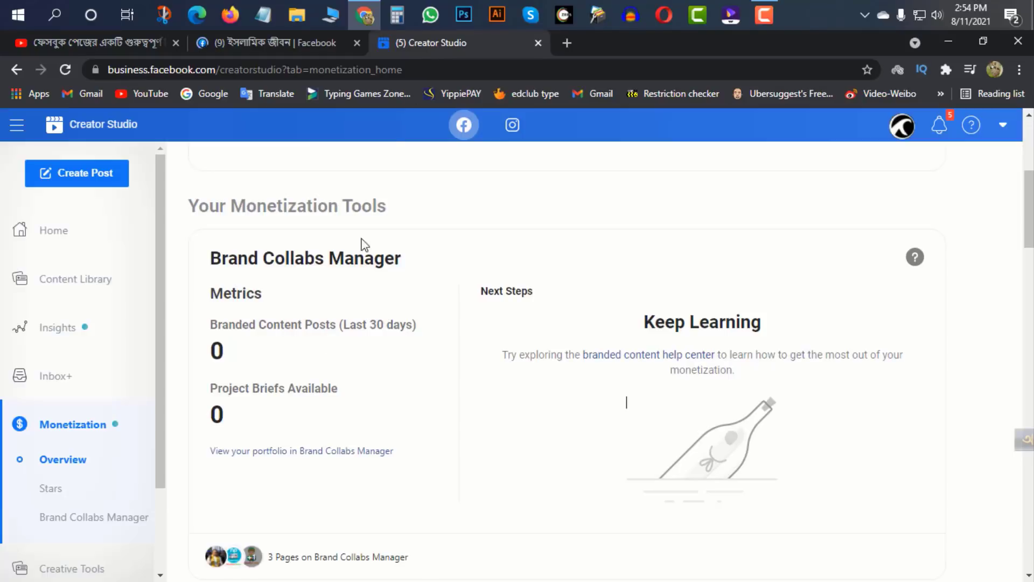
scroll(197, 318, "up", 5)
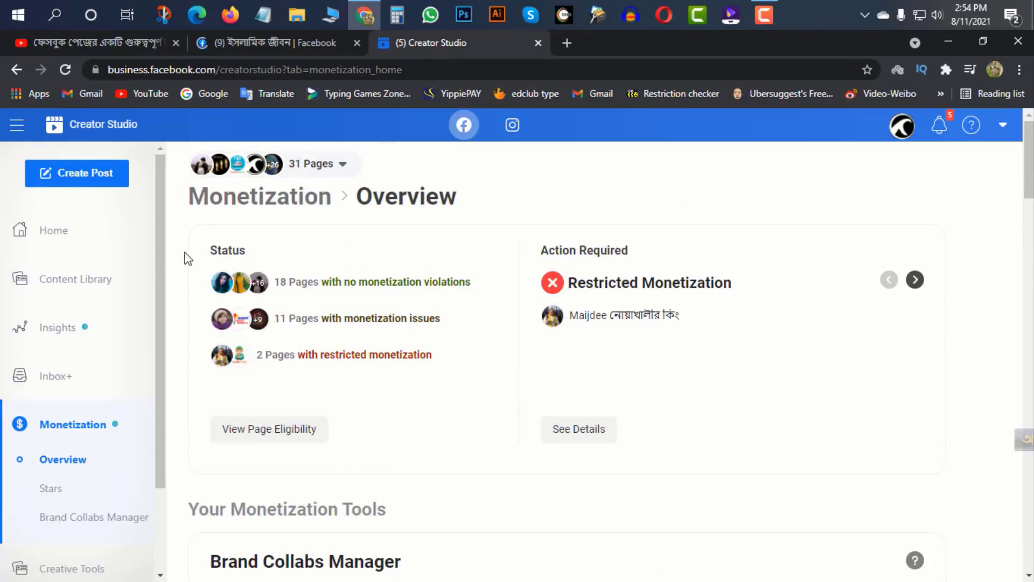
left_click(67, 298)
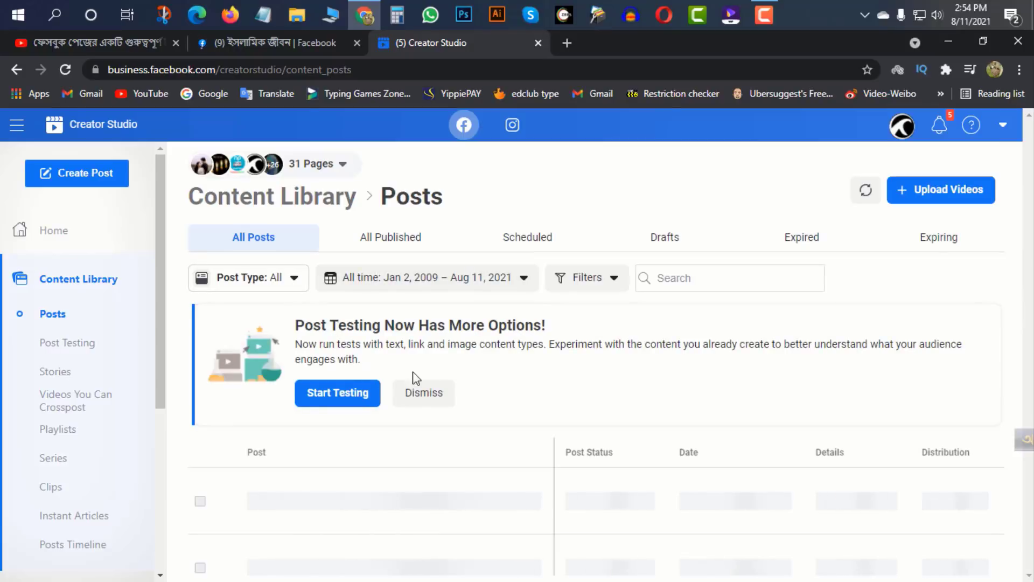
scroll(340, 492, "down", 5)
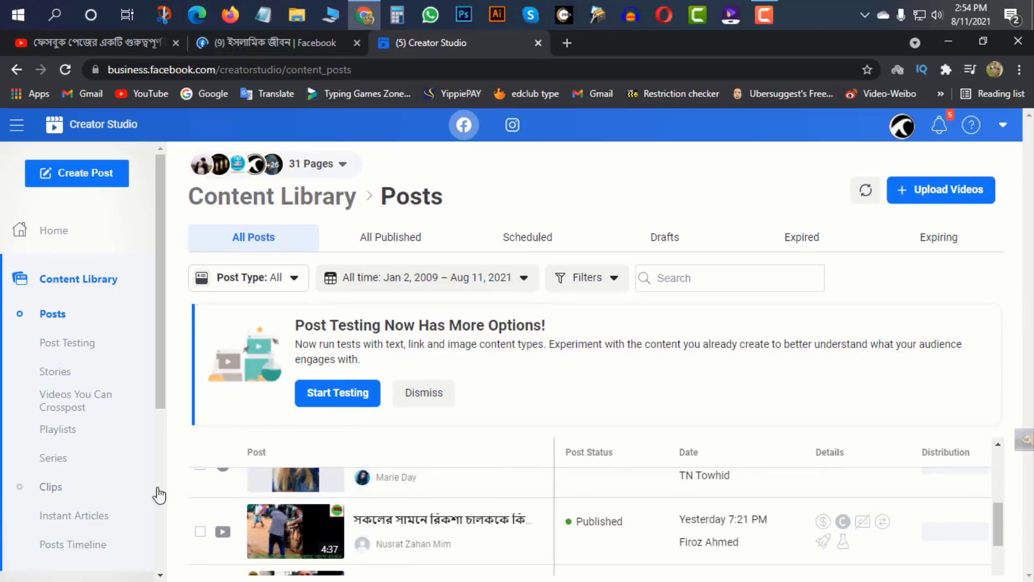
left_click(287, 278)
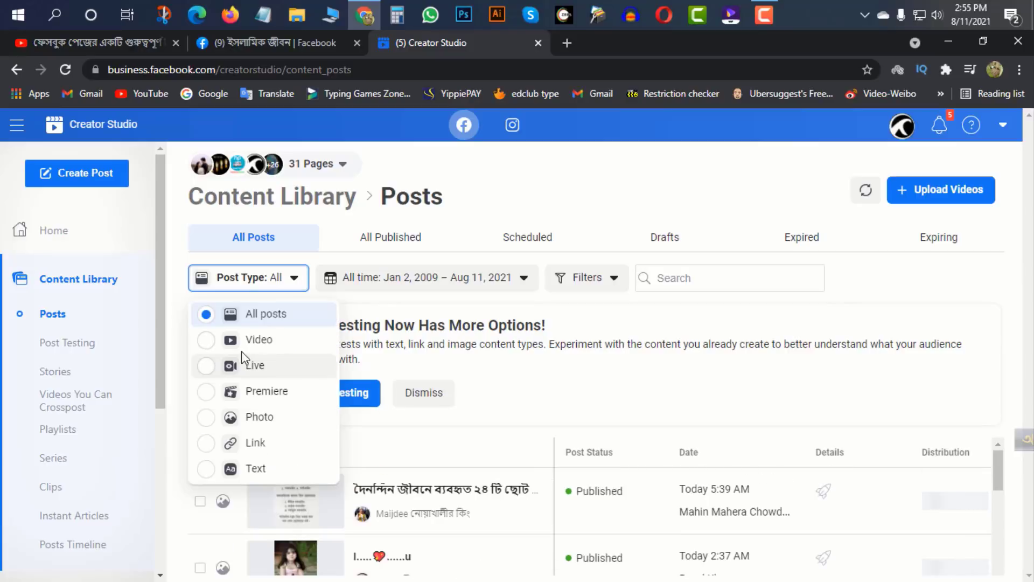
left_click(253, 339)
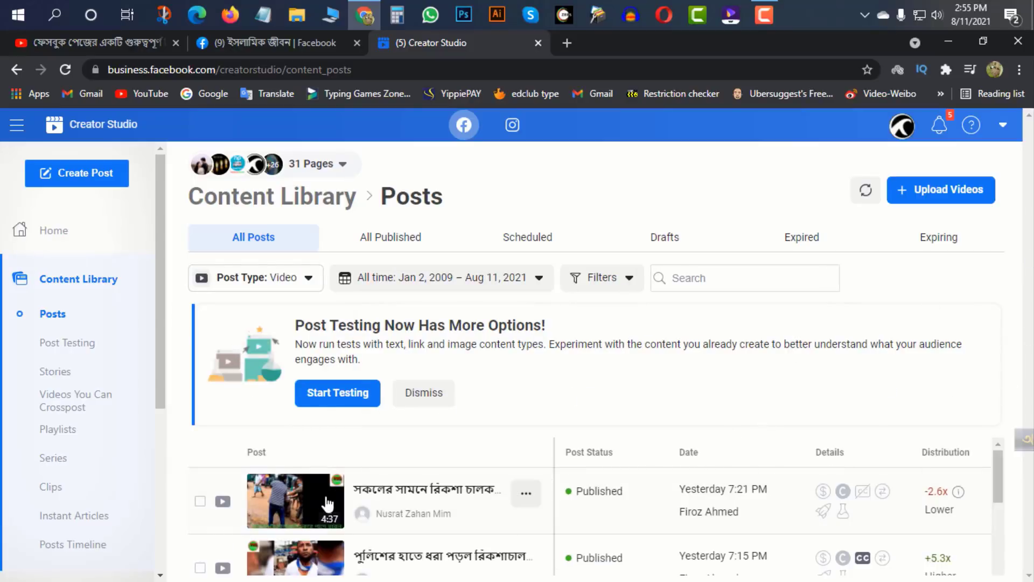
Step: Browse the video posts, select the first one in the list and open it for editing
scroll(203, 496, "down", 1)
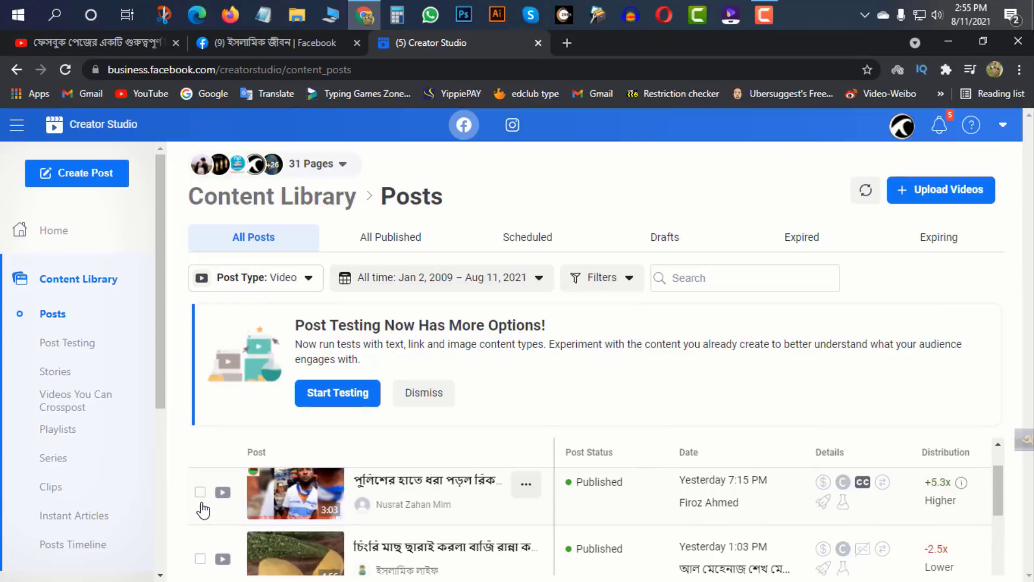
scroll(200, 495, "up", 1)
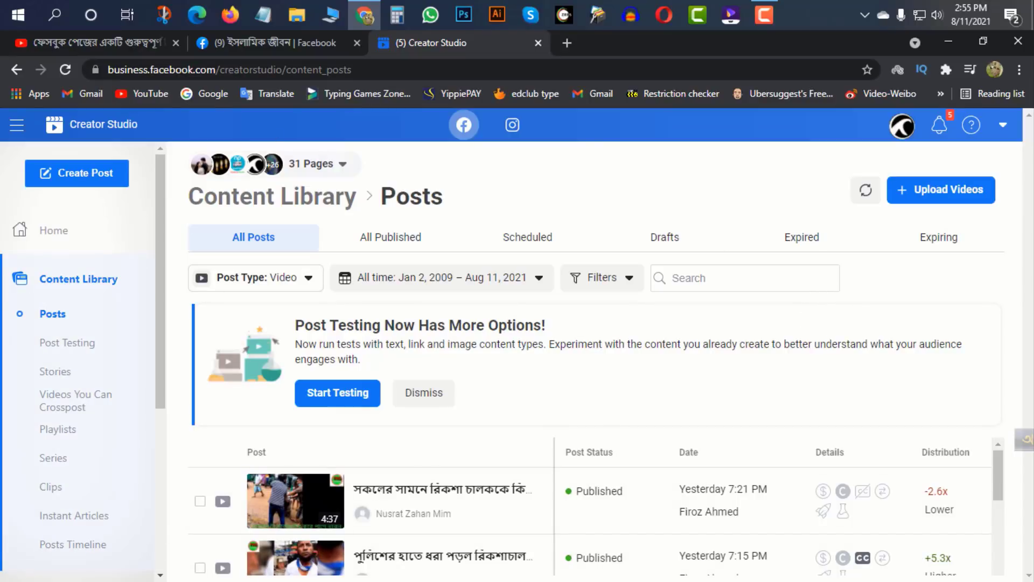
scroll(995, 482, "down", 1)
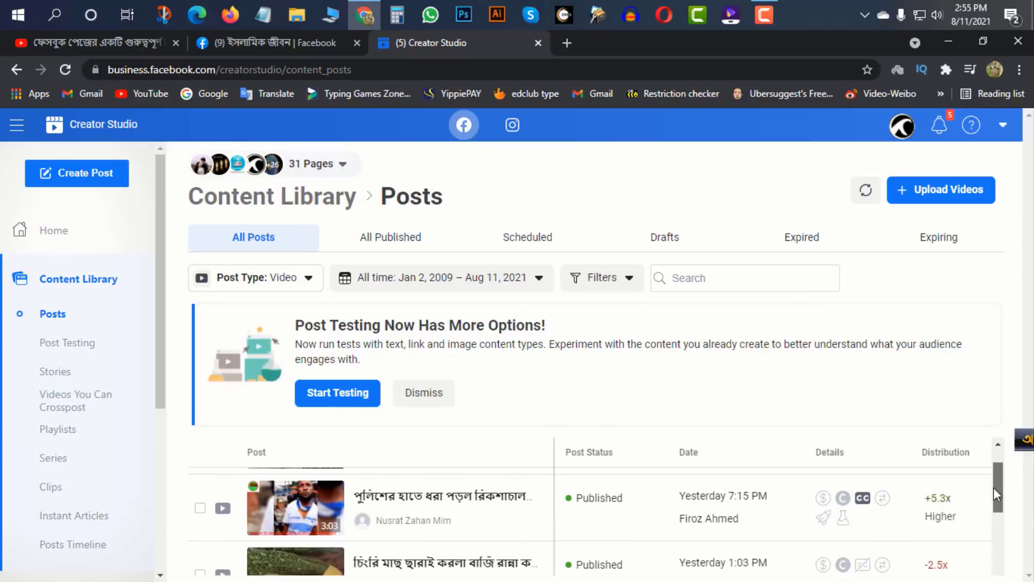
scroll(81, 431, "down", 5)
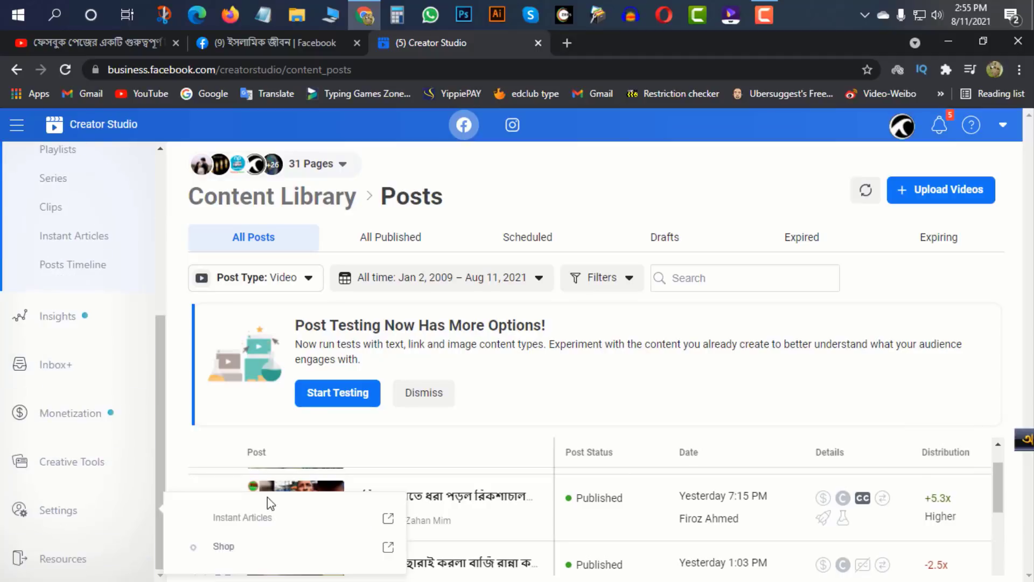
scroll(202, 514, "up", 1)
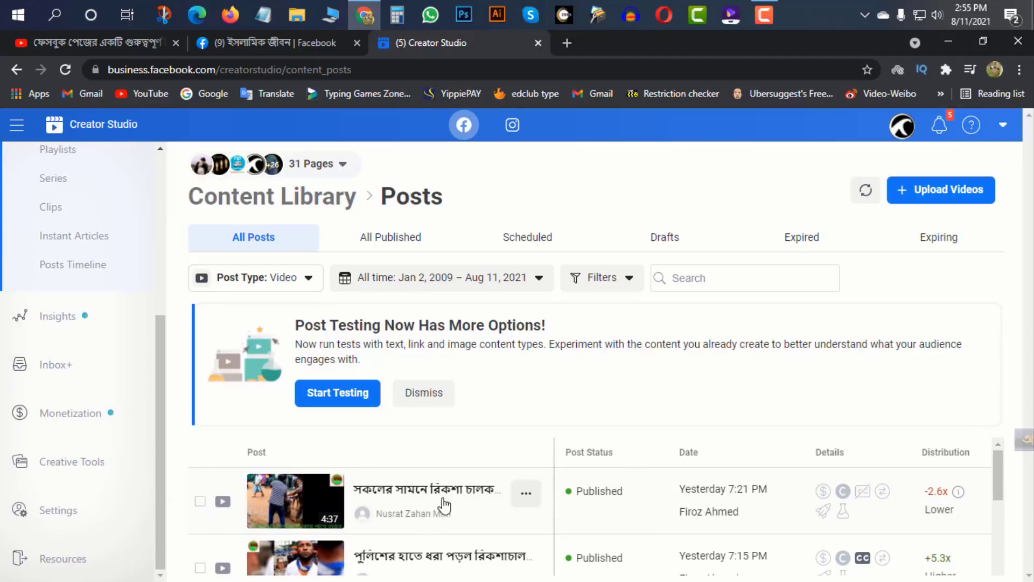
left_click(526, 495)
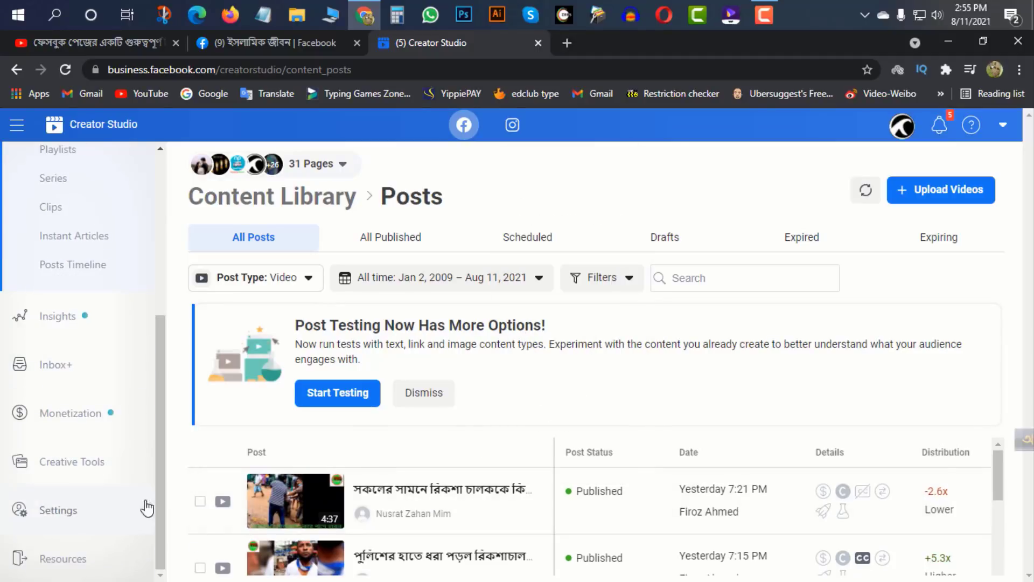
left_click(200, 501)
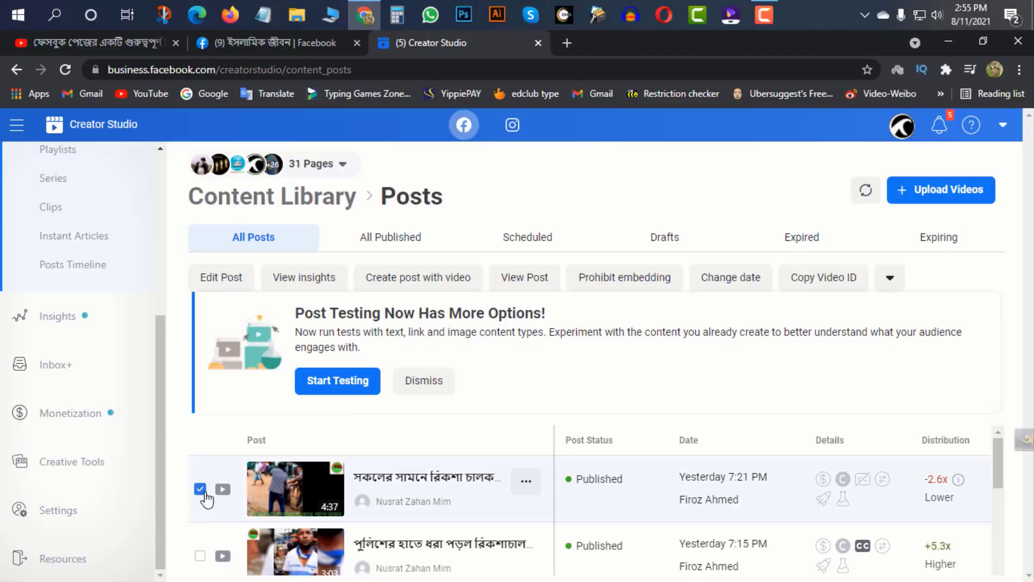
left_click(221, 278)
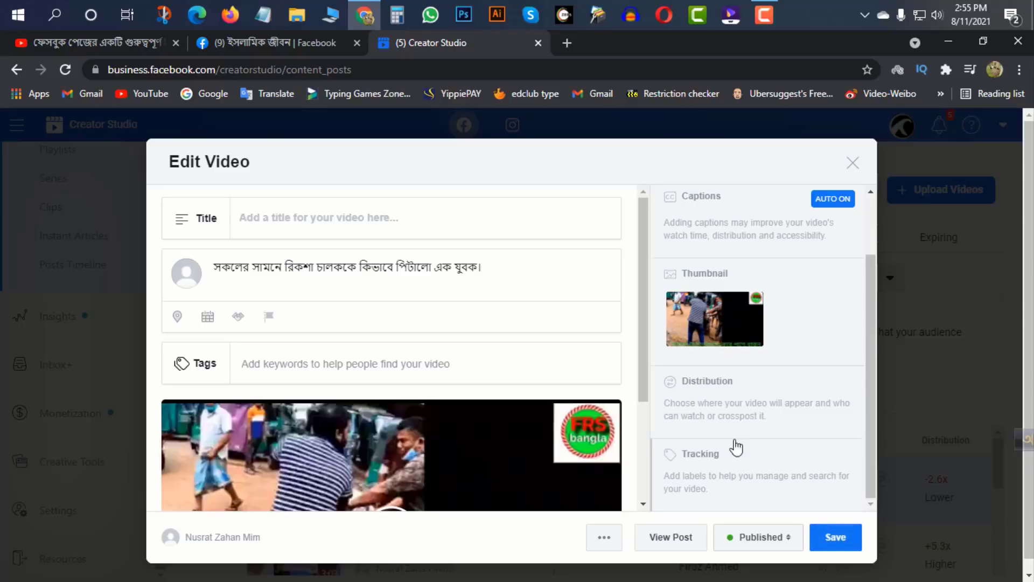
Step: Copy the video's description text and paste it as the video's title
left_click_drag(487, 269, 208, 274)
right_click(261, 266)
left_click(331, 324)
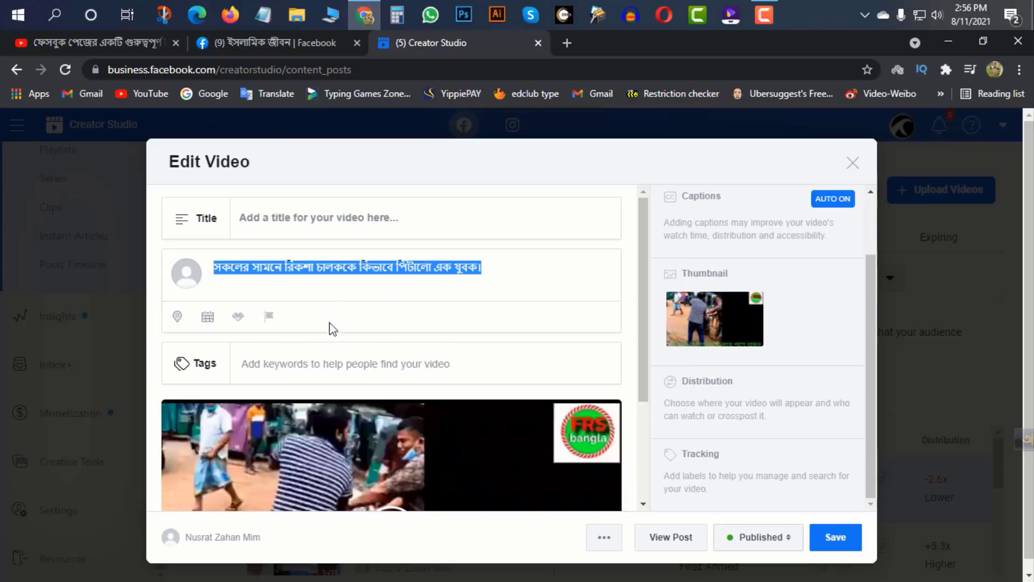
left_click(315, 217)
key("ctrl+v")
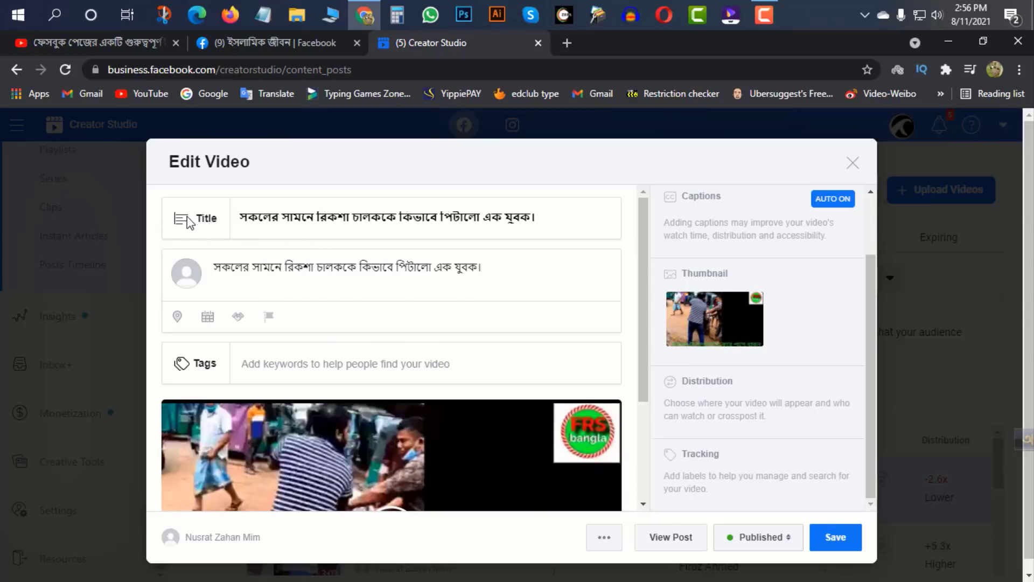
Step: Add the tags "news" and "news bd" to the video
left_click(271, 365)
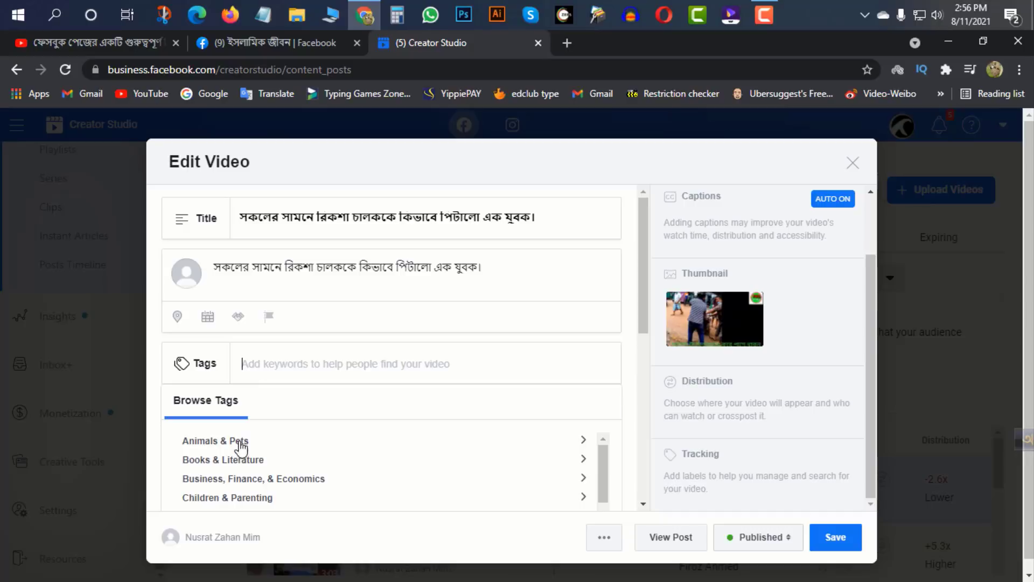
scroll(224, 485, "down", 5)
left_click(289, 351)
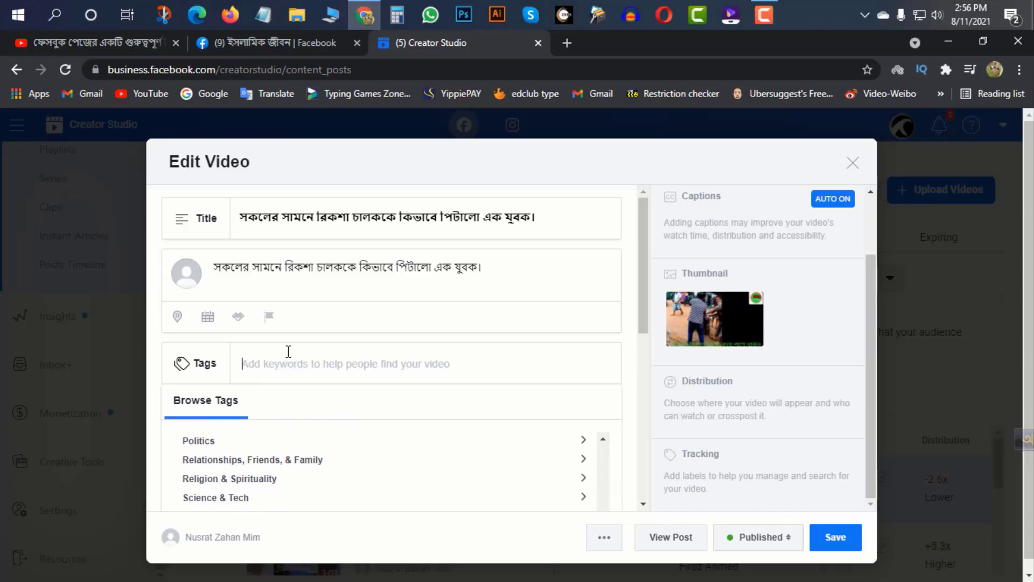
type("n")
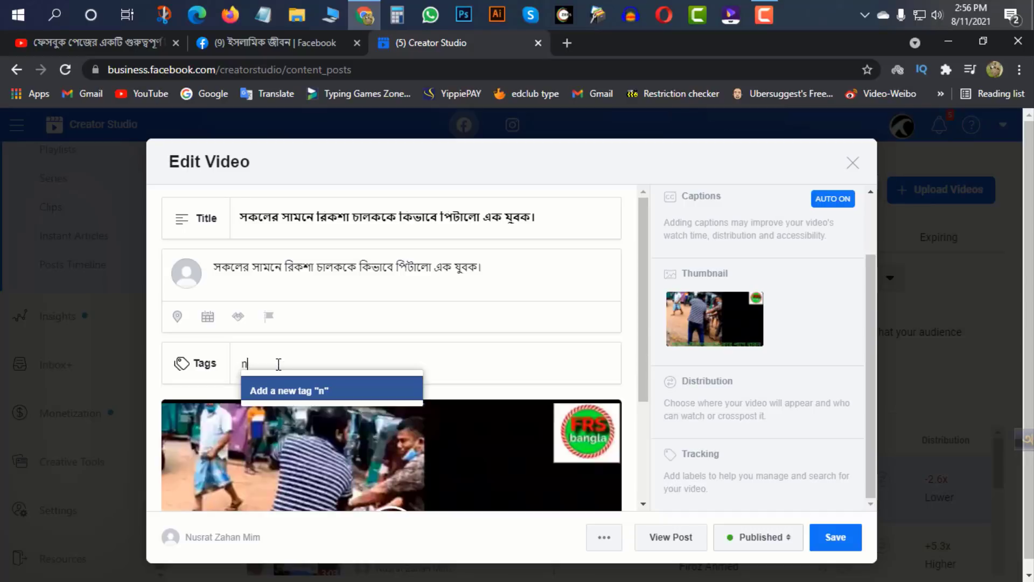
type("ews")
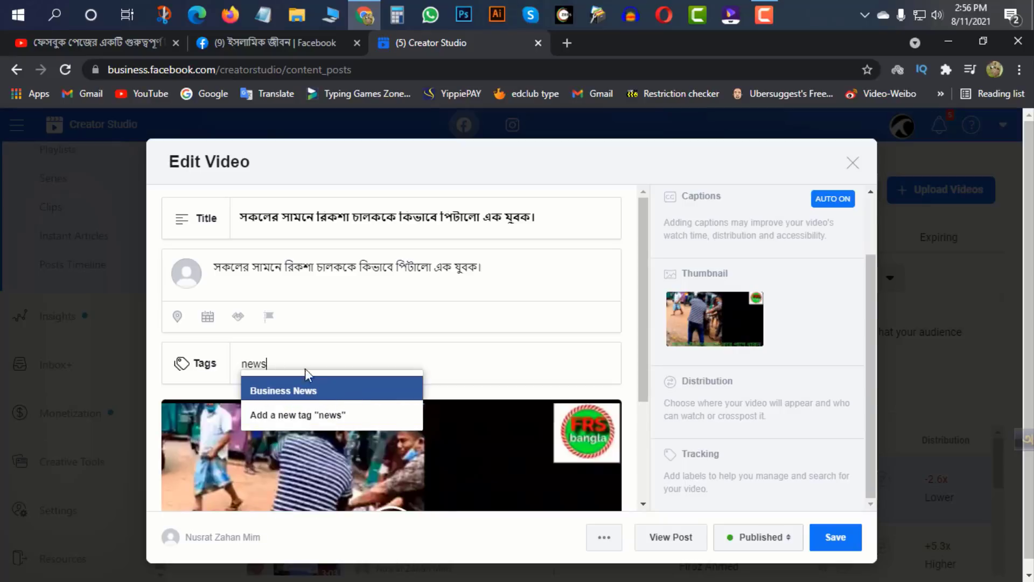
left_click(326, 416)
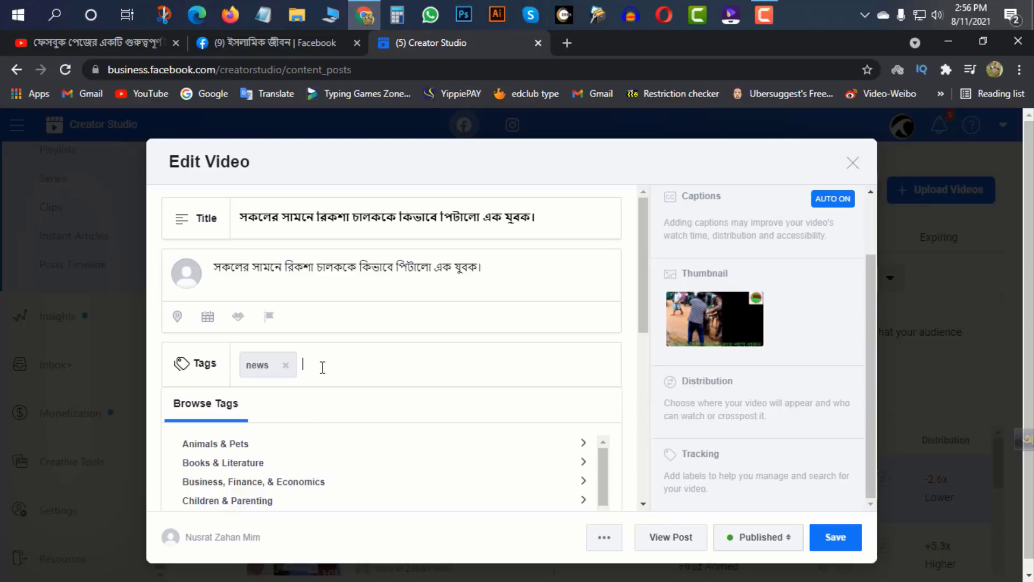
type("n")
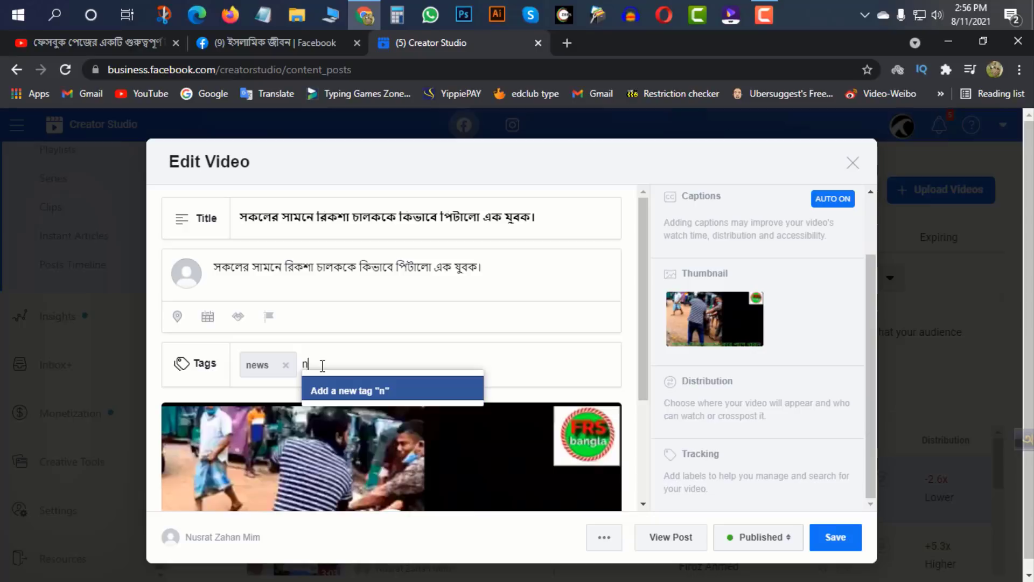
type("ews")
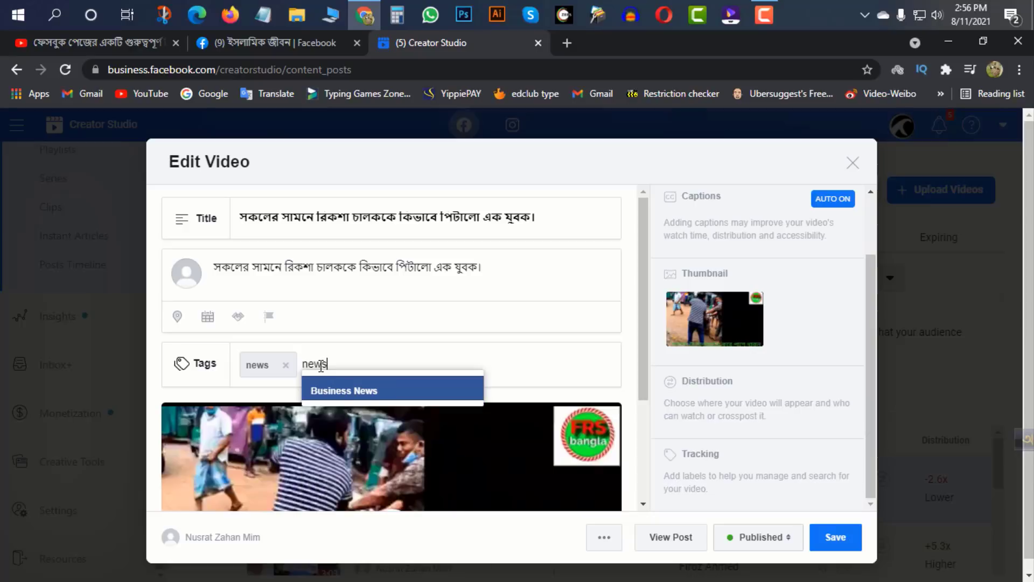
type(" bd")
key("Return")
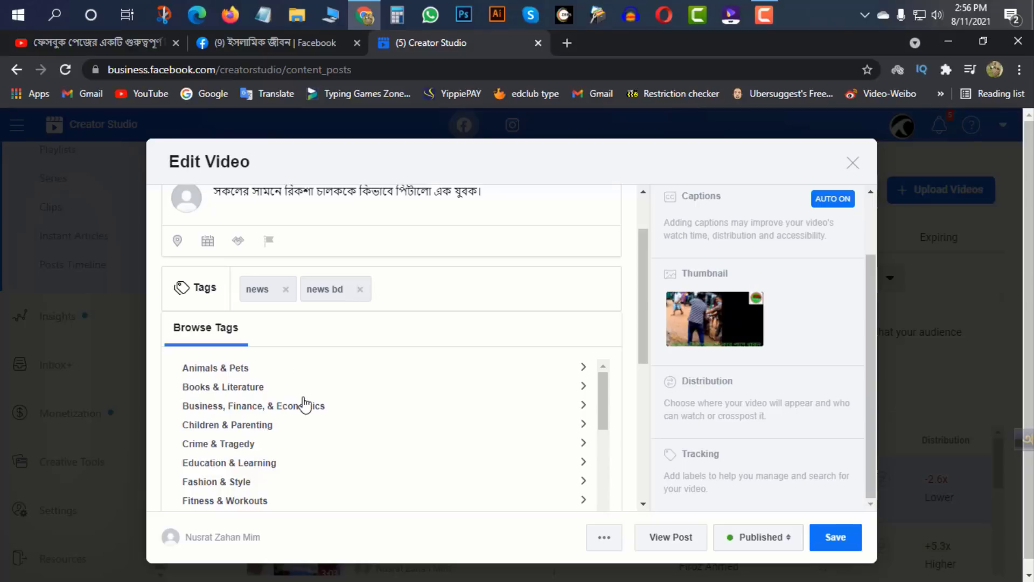
scroll(291, 407, "down", 1)
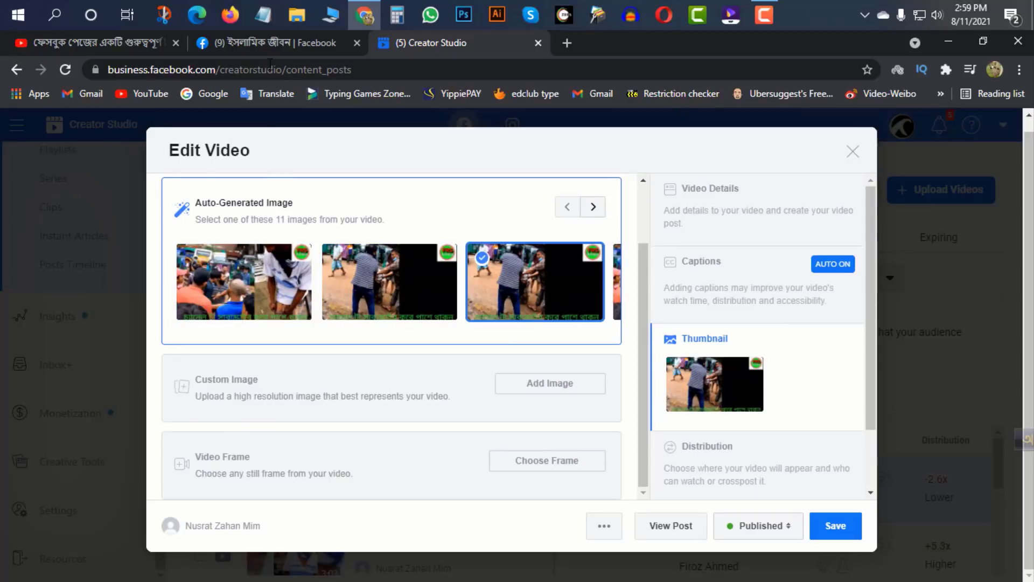
Step: Look over the recommended video thumbnails on the open YouTube page and return to the video editor in Creator Studio
left_click(106, 45)
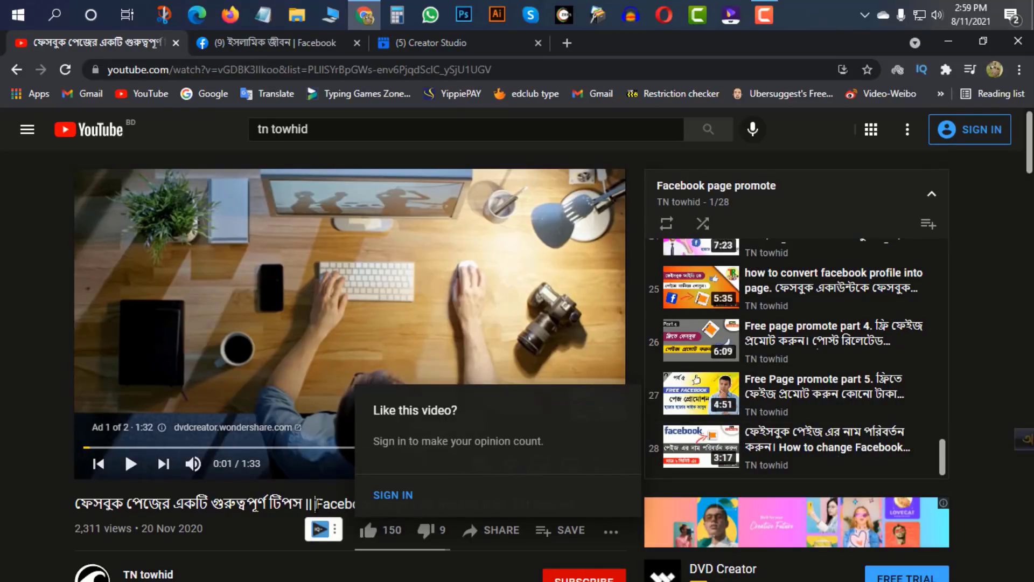
scroll(720, 431, "down", 10)
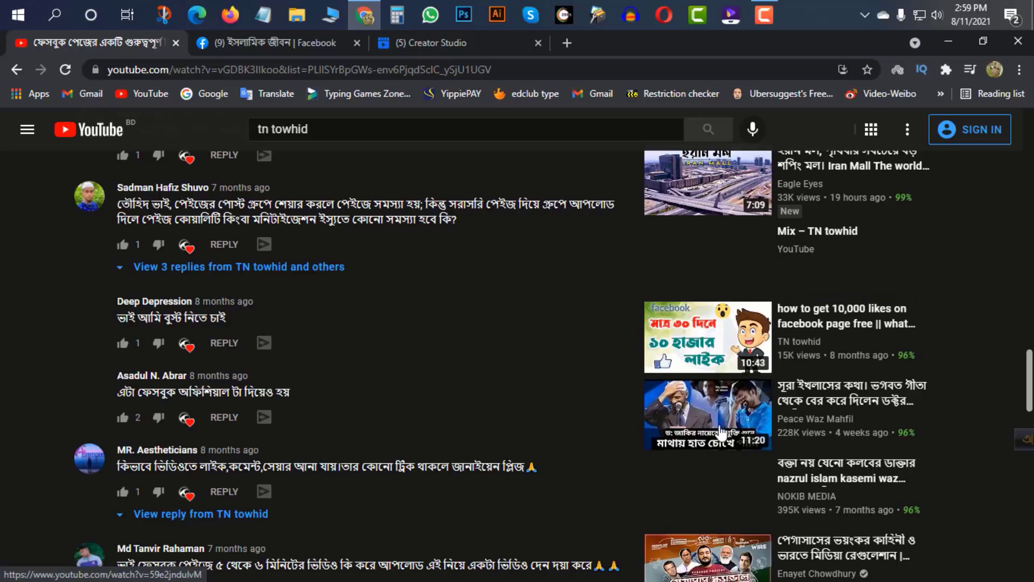
scroll(721, 432, "down", 3)
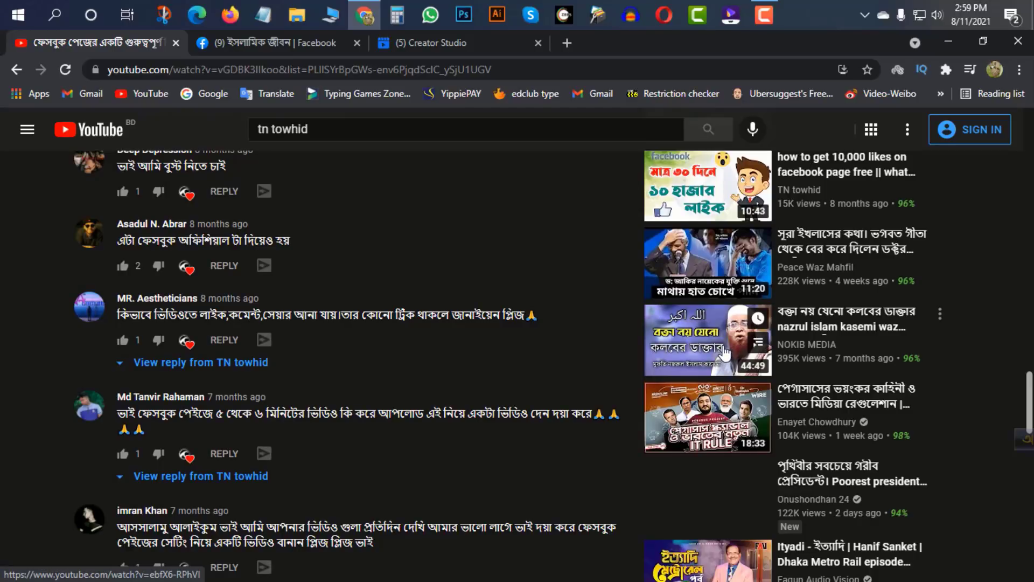
scroll(725, 352, "down", 2)
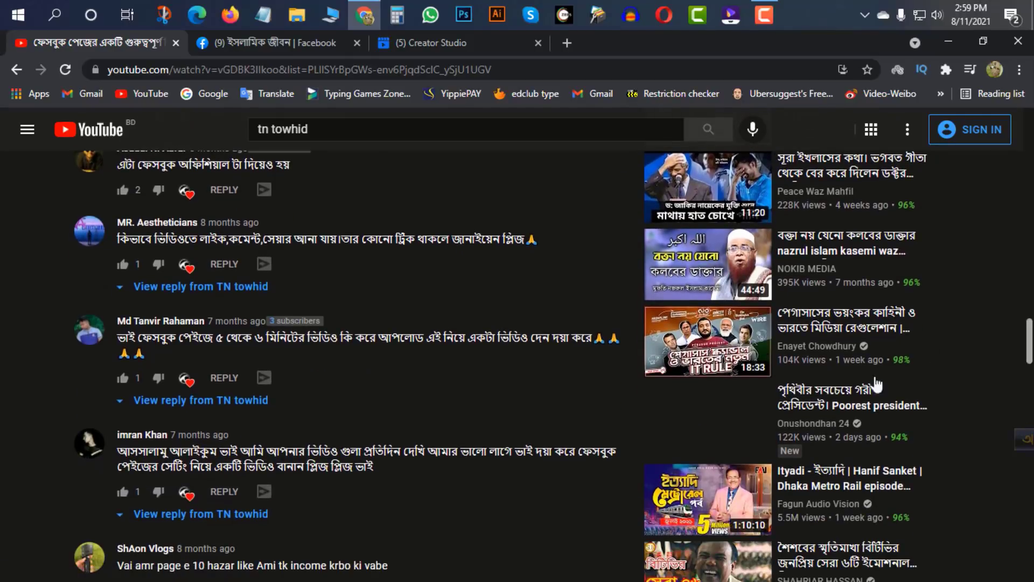
left_click(249, 45)
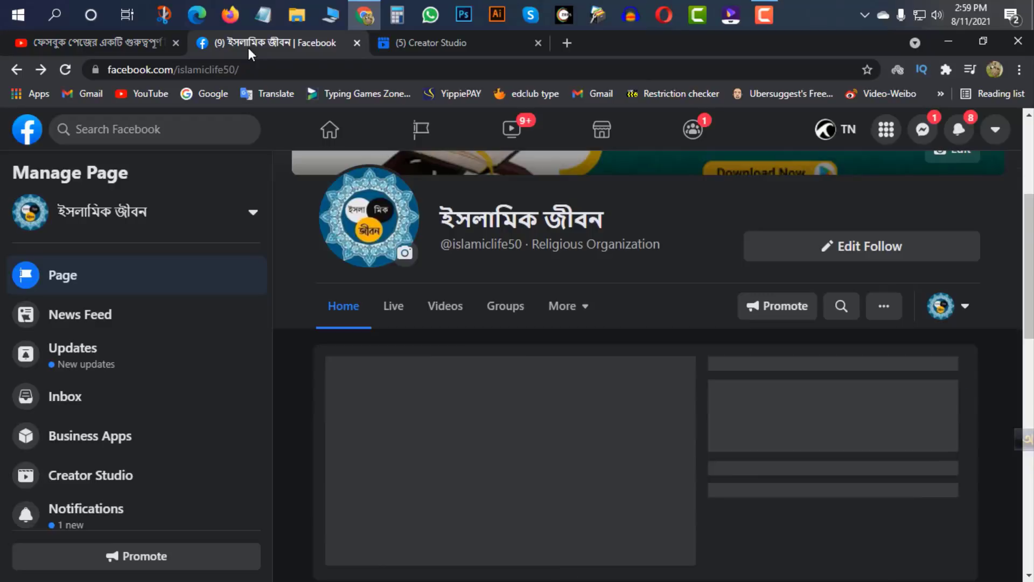
left_click(414, 48)
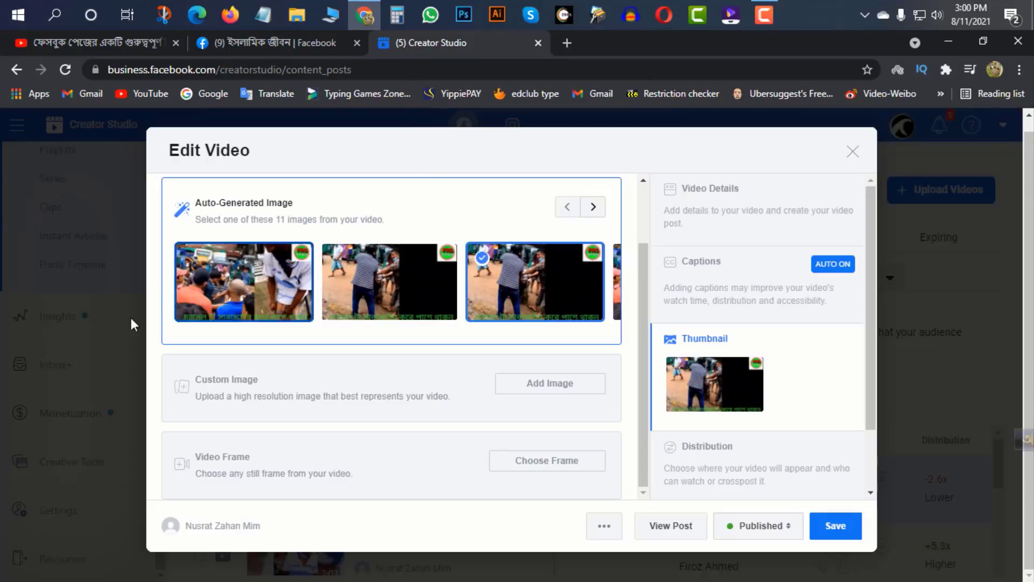
Step: Upload the image "unnamed" from the Desktop as the video's custom thumbnail and save the video
left_click(551, 387)
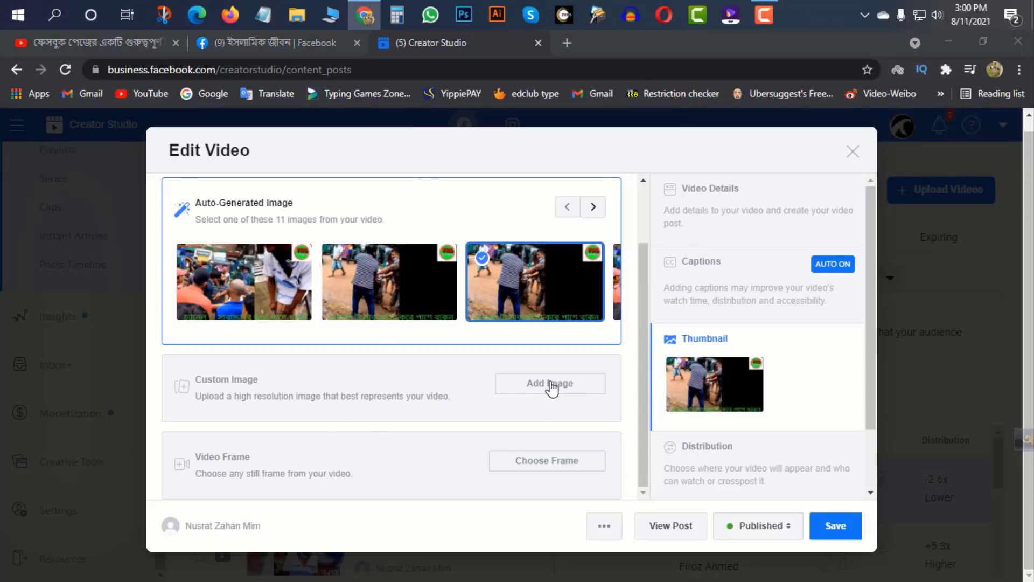
left_click(567, 301)
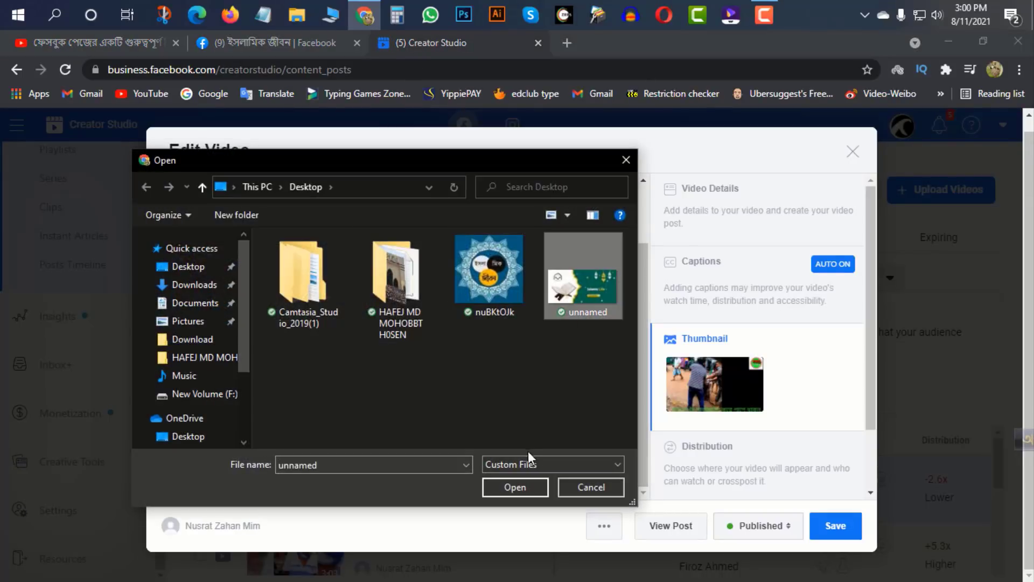
left_click(515, 489)
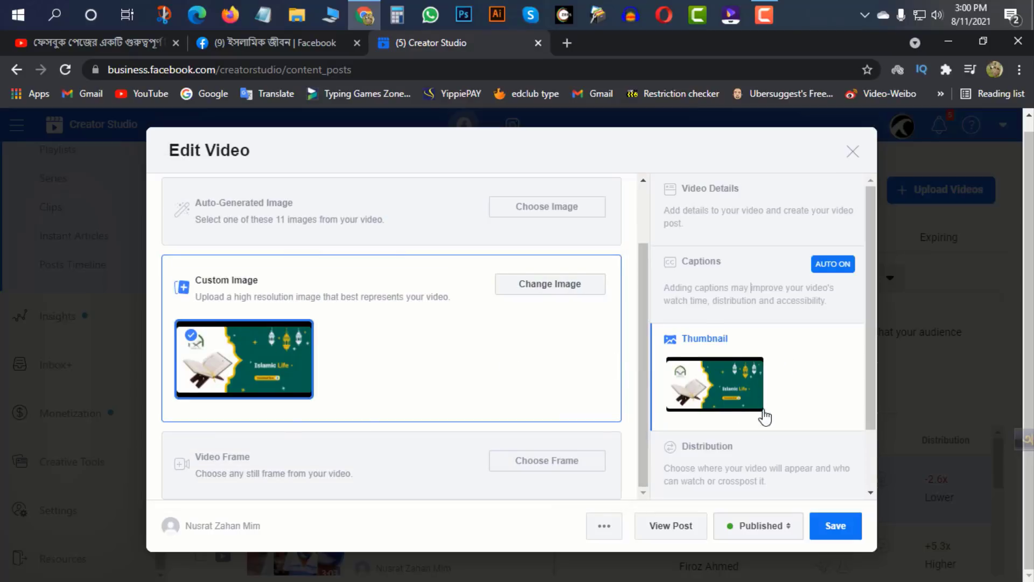
scroll(764, 418, "down", 2)
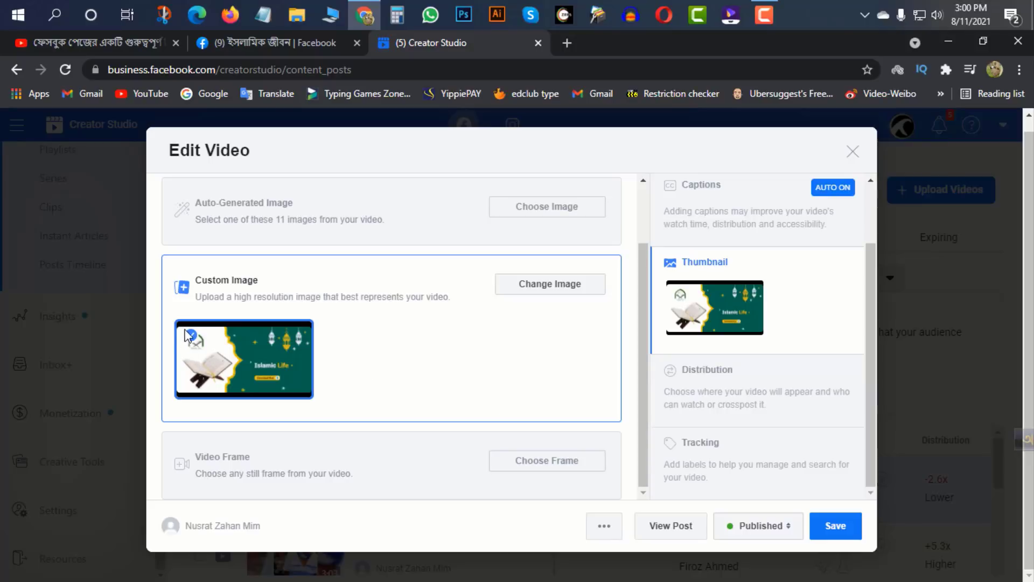
scroll(792, 319, "up", 2)
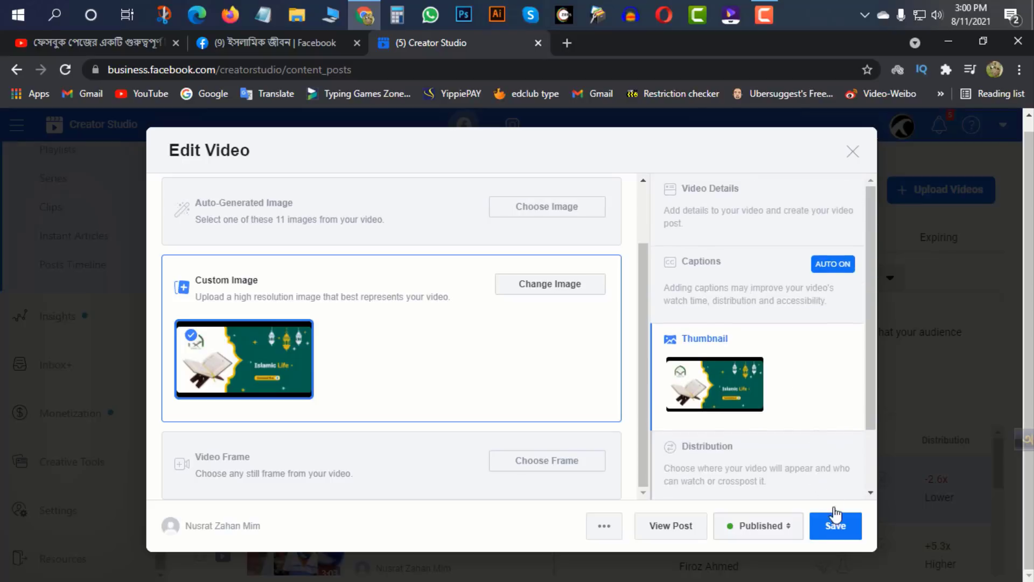
left_click(835, 532)
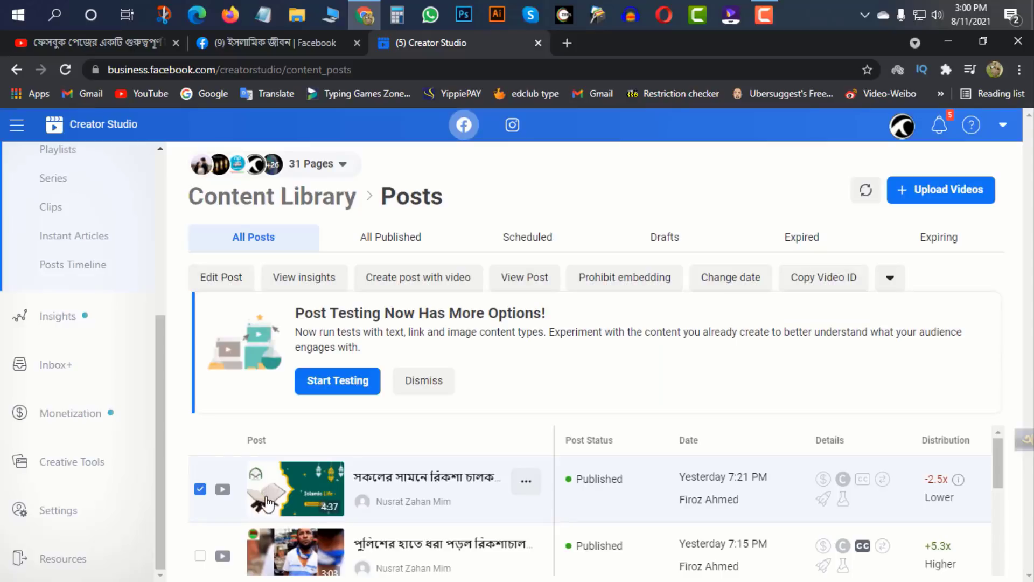
Step: Deselect the edited video and view the All Published, Scheduled and Drafts post lists in the Content Library
left_click(200, 488)
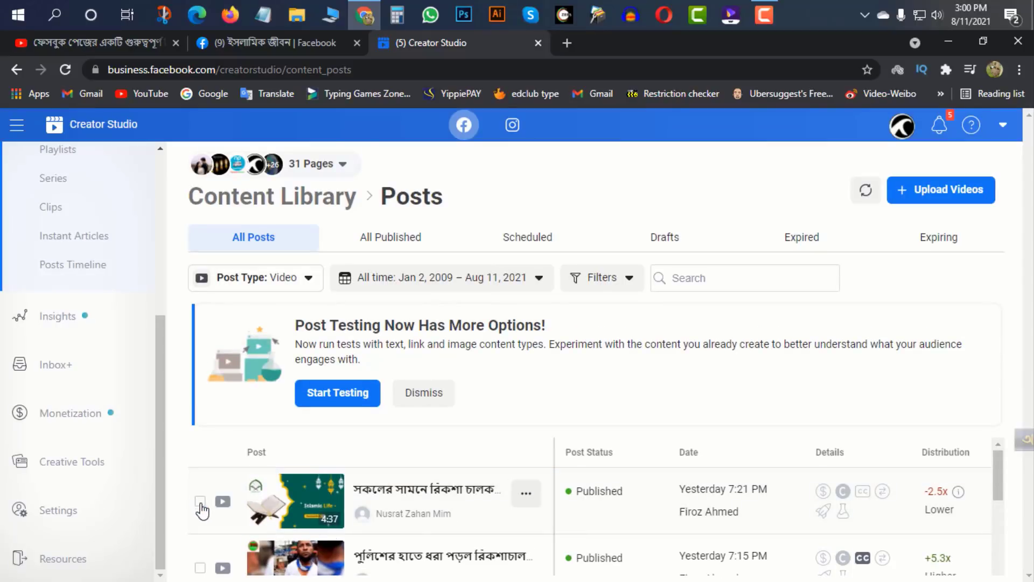
left_click(200, 489)
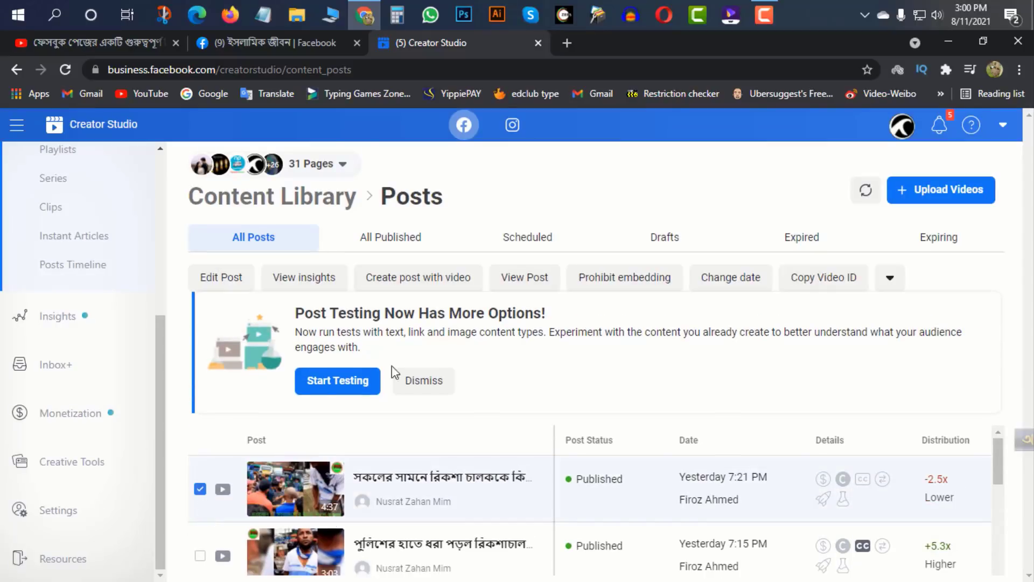
left_click(200, 489)
left_click(392, 249)
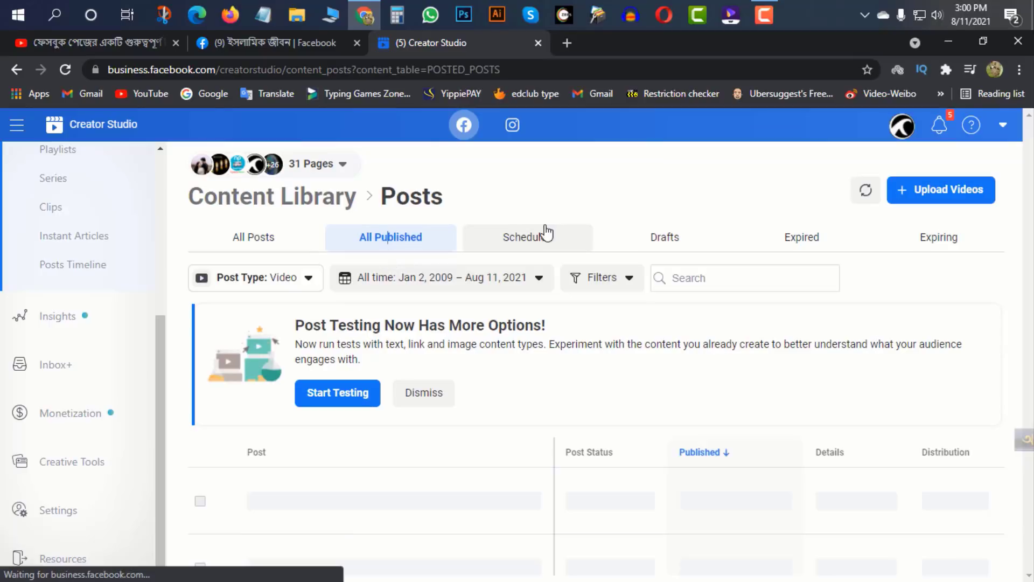
left_click(556, 242)
left_click(678, 247)
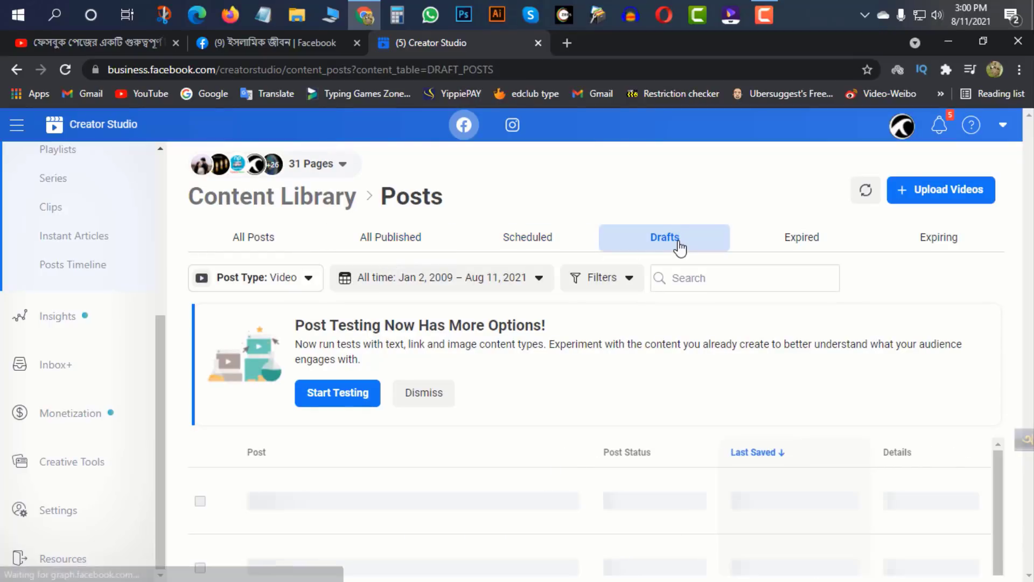
Step: Switch to the ইসলামিক জীবন Facebook page and examine its posts, page information and profile picture
left_click(257, 45)
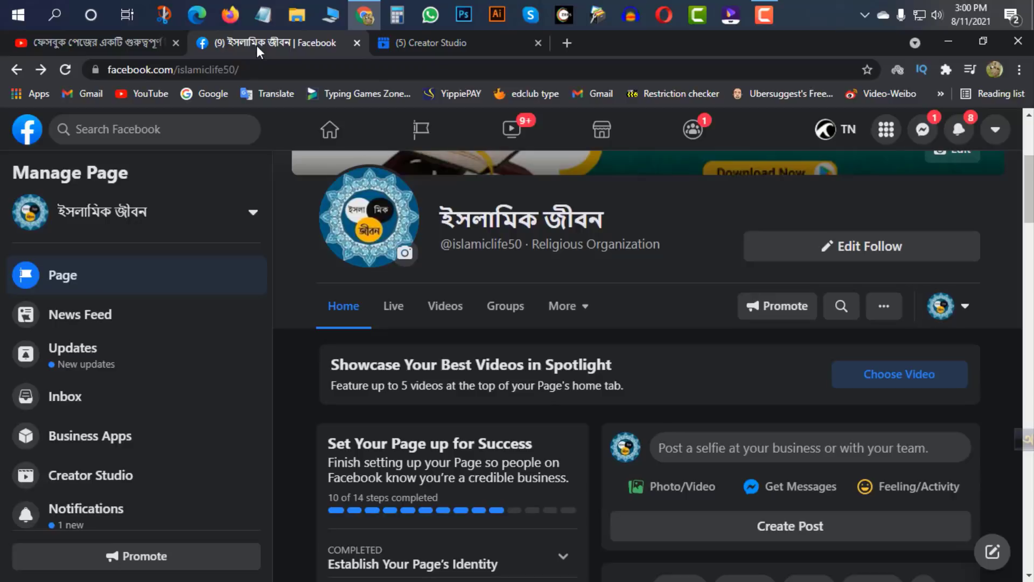
scroll(377, 363, "down", 14)
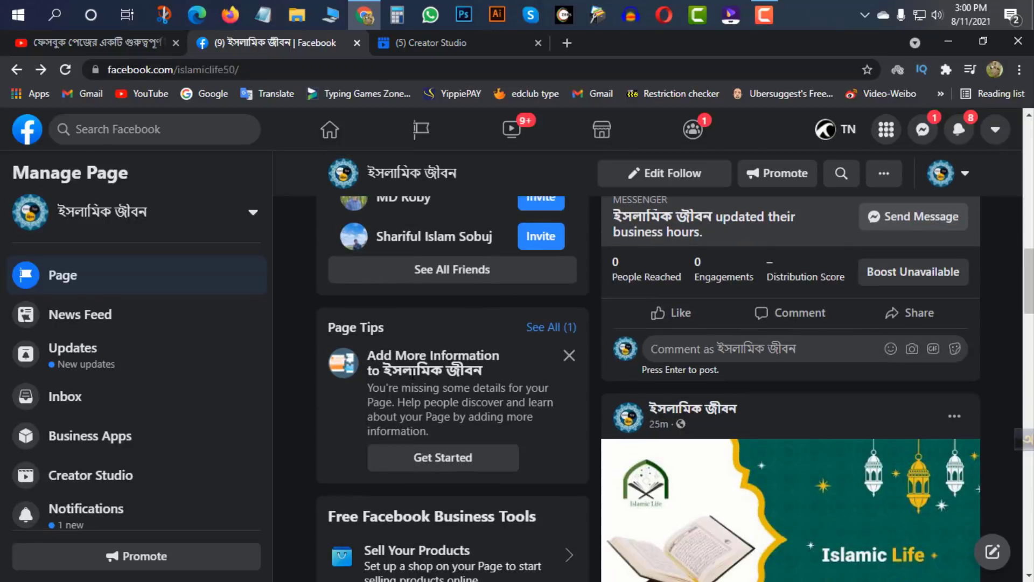
scroll(539, 476, "down", 15)
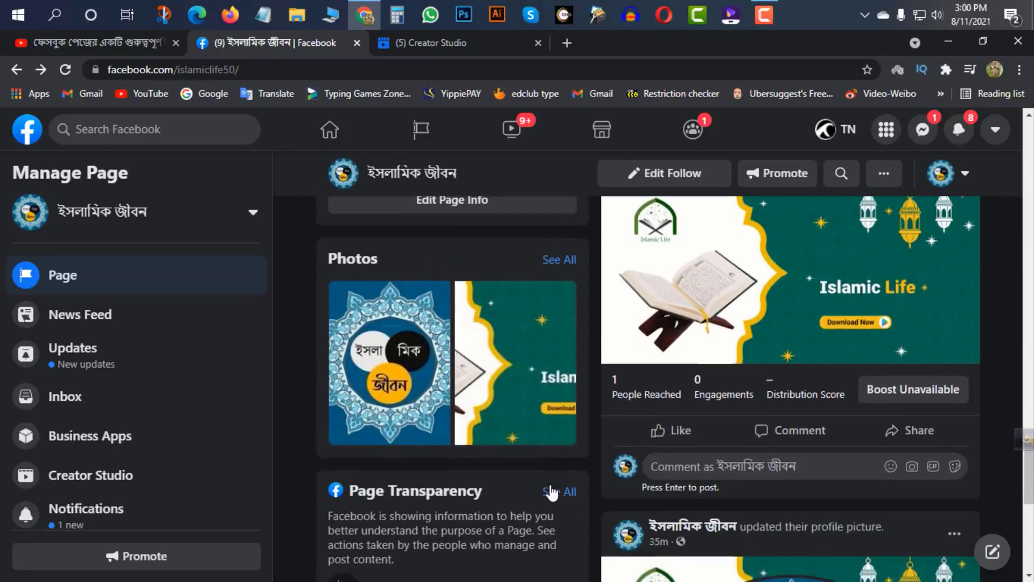
scroll(597, 484, "up", 4)
scroll(590, 375, "down", 2)
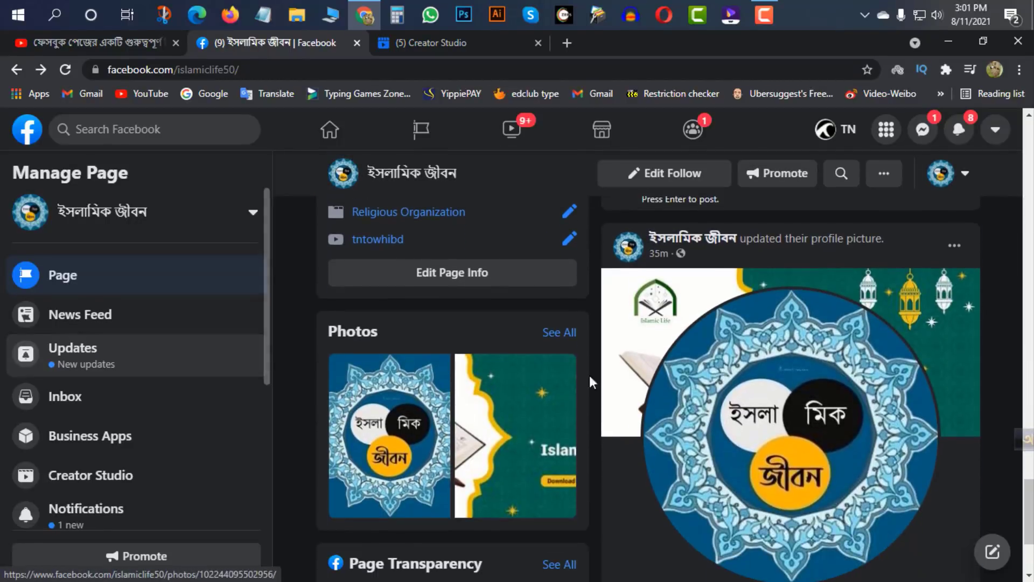
left_click(754, 461)
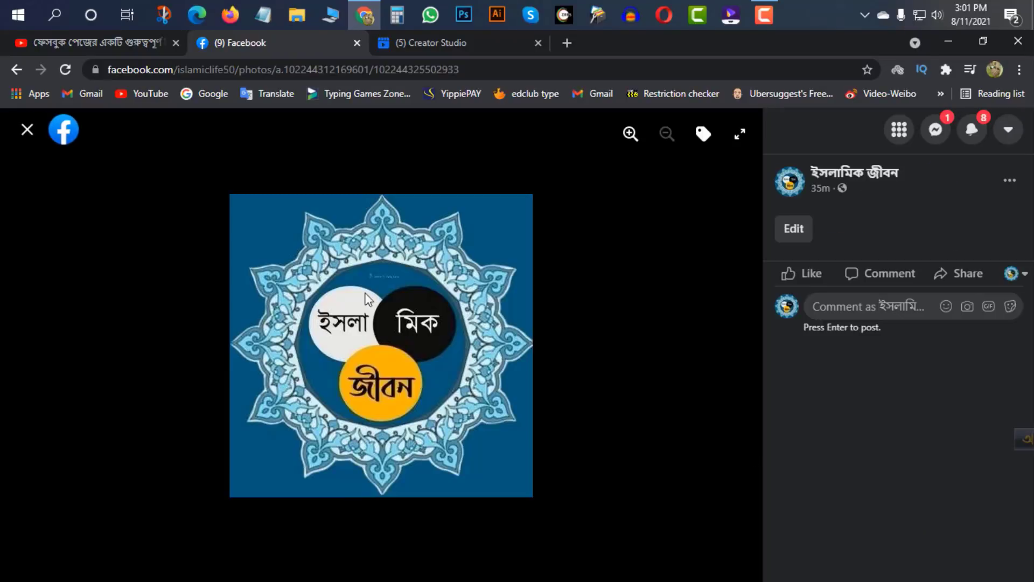
left_click(27, 130)
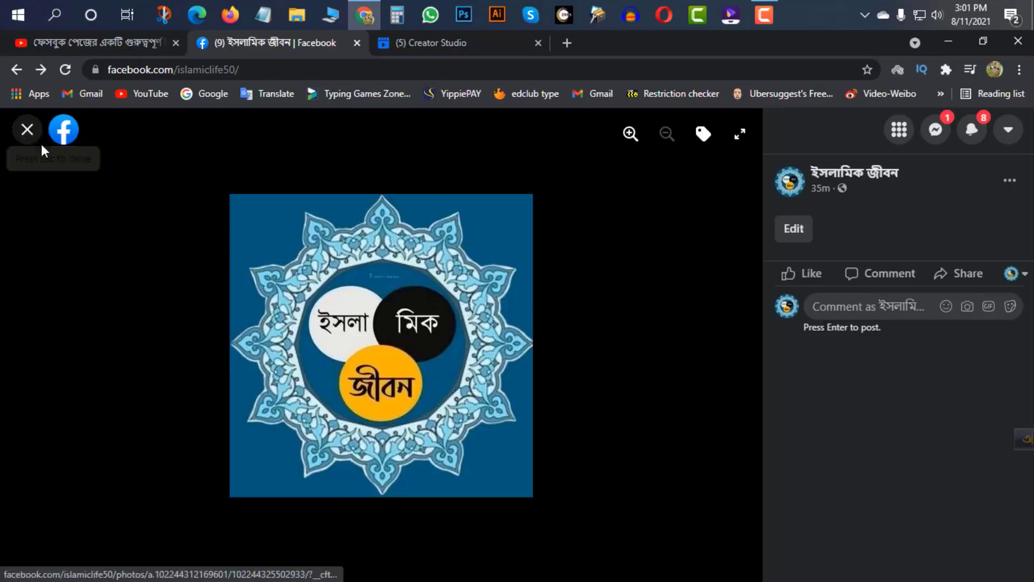
scroll(831, 413, "down", 1)
scroll(833, 413, "up", 2)
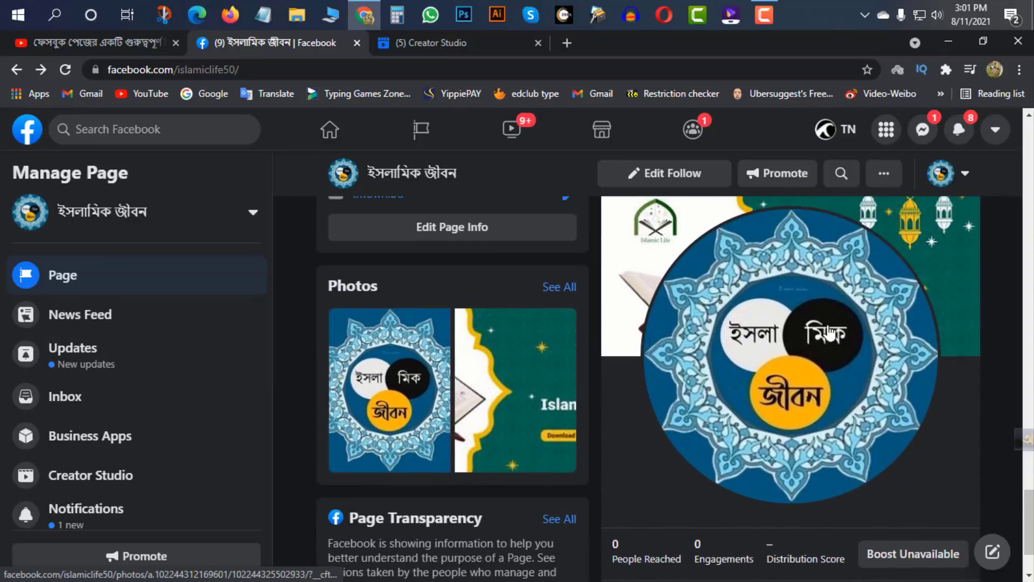
scroll(803, 331, "down", 5)
scroll(803, 331, "down", 10)
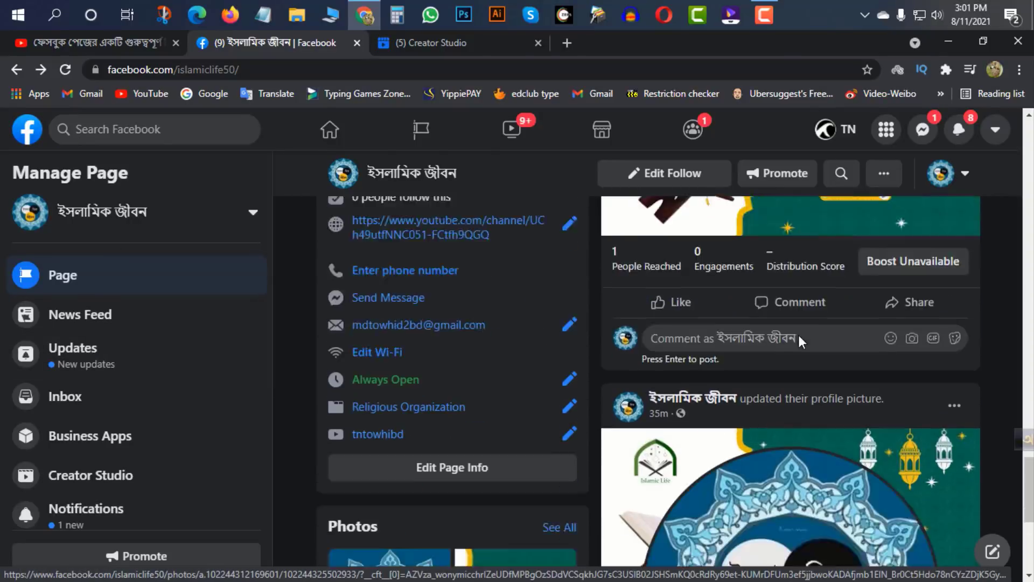